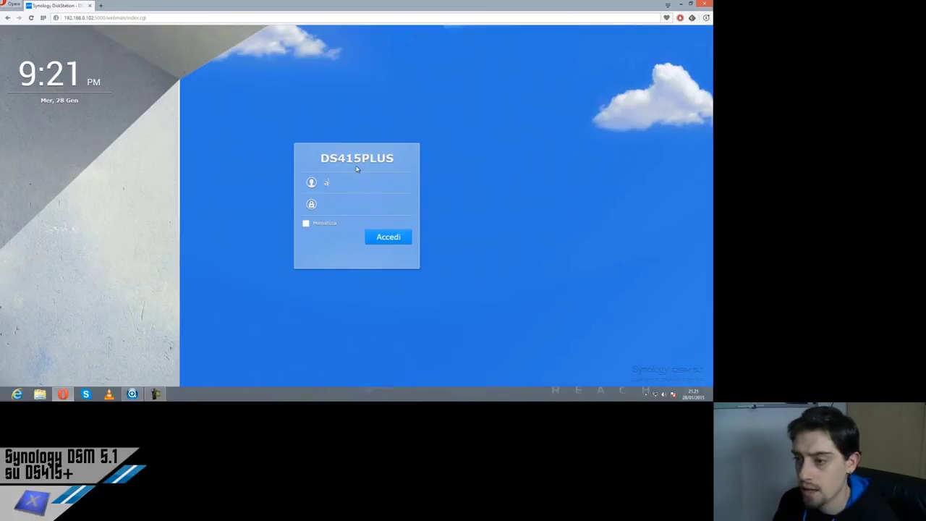
Sign in to the DS415PLUS as admin, entering the account password
type("dmin")
key("Tab")
type("•••••")
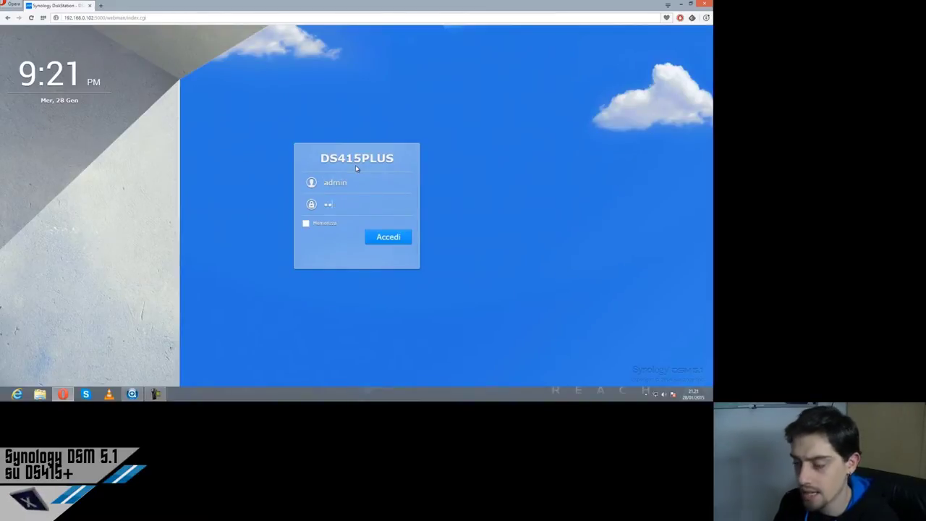
key("BackSpace")
key("BackSpace")
type("•••••")
key("Return")
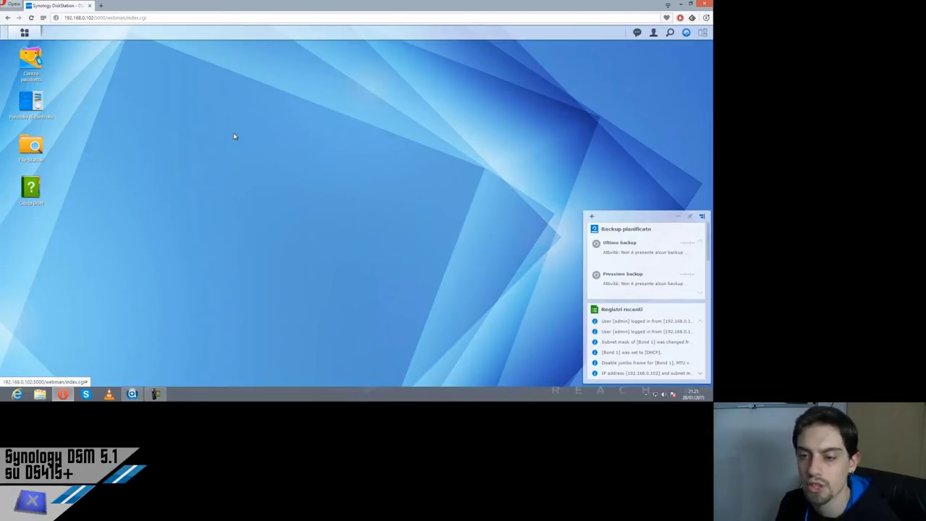
Read the Controllo risorse and Editor di testo topics in Guida DSM and close the help window
left_click(32, 192)
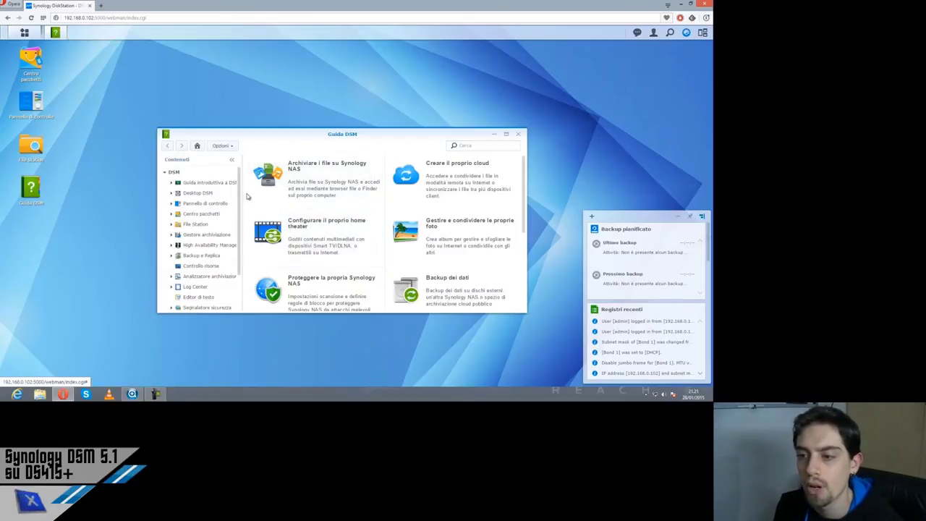
left_click_drag(239, 196, 237, 233)
left_click(205, 233)
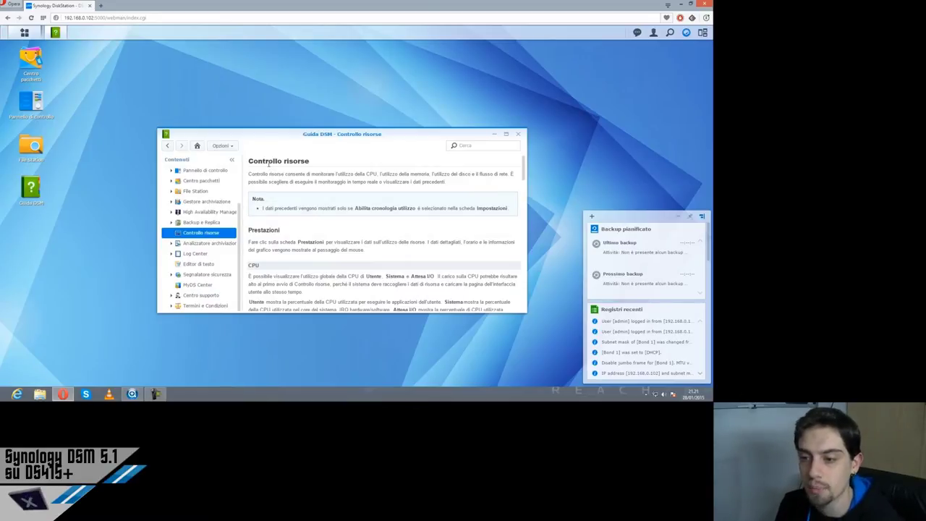
left_click(196, 265)
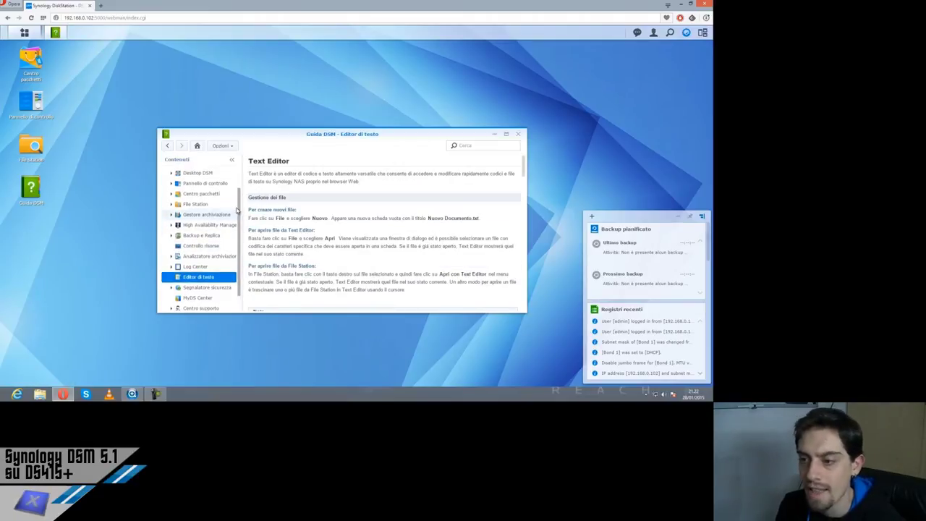
scroll(313, 229, "down", 4)
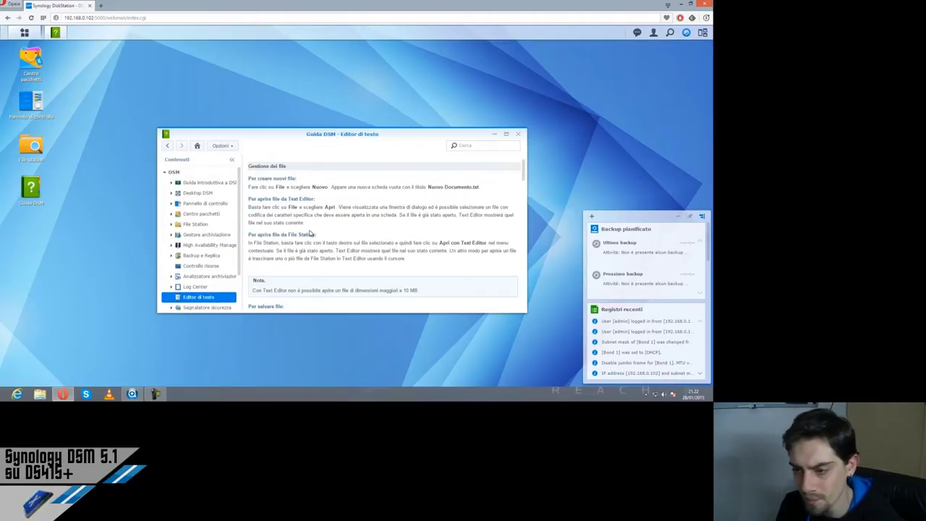
scroll(312, 229, "down", 1)
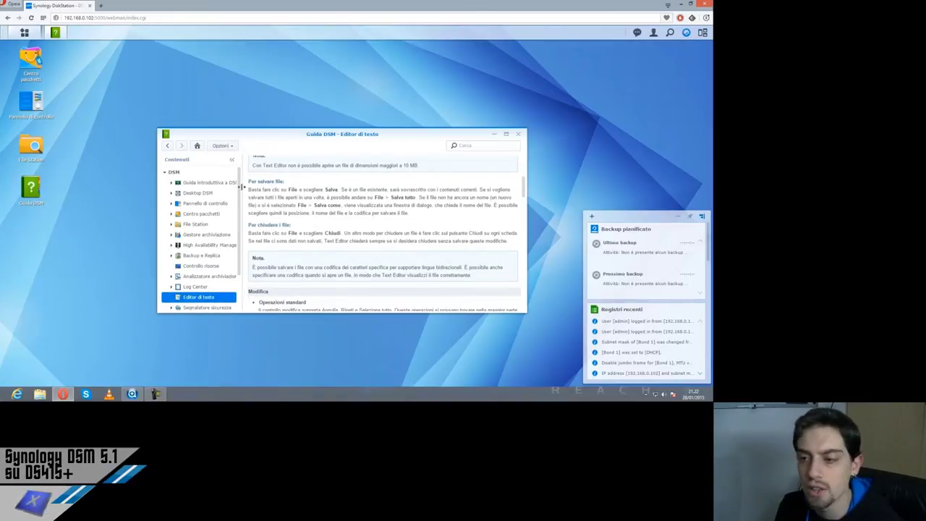
scroll(332, 210, "up", 5)
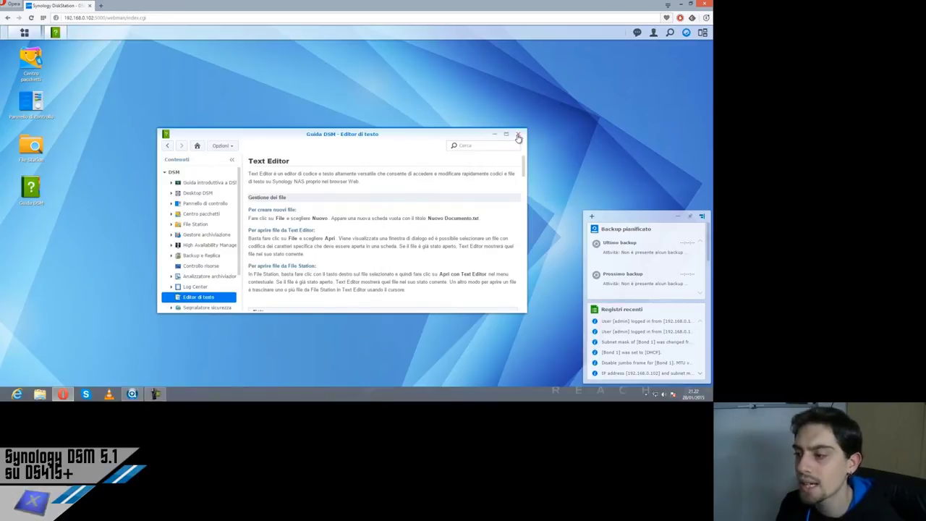
left_click_drag(519, 138, 517, 138)
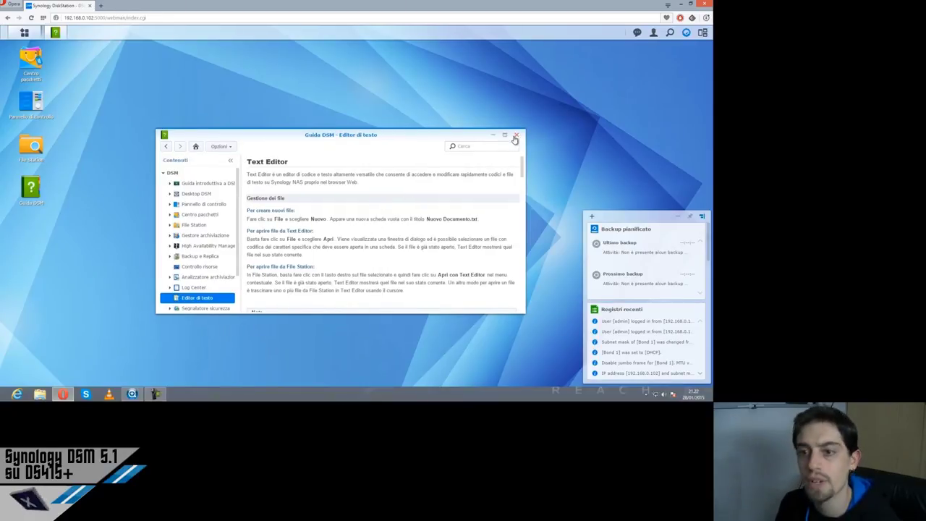
left_click(518, 137)
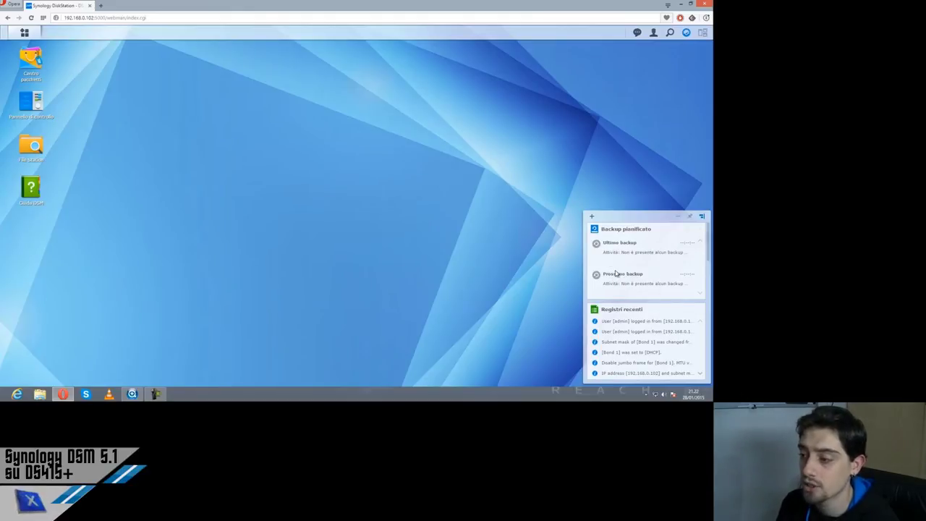
Look over the scheduled backup and recent logs widgets and view the list of available widgets without changing the selection
scroll(616, 272, "down", 1)
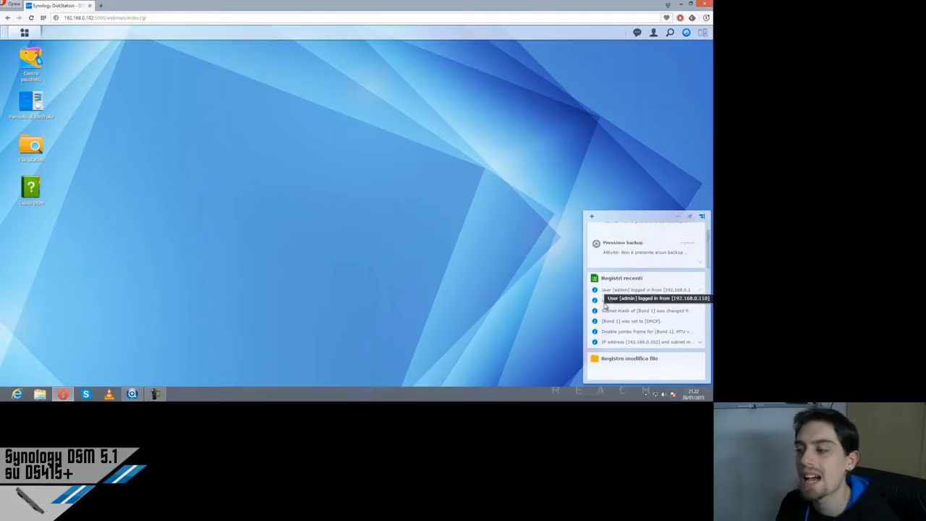
scroll(607, 296, "up", 1)
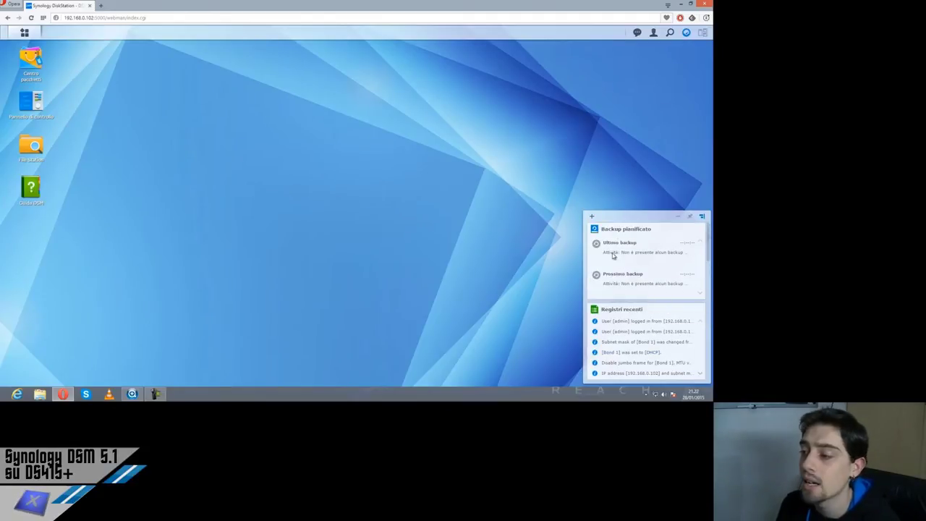
left_click(592, 219)
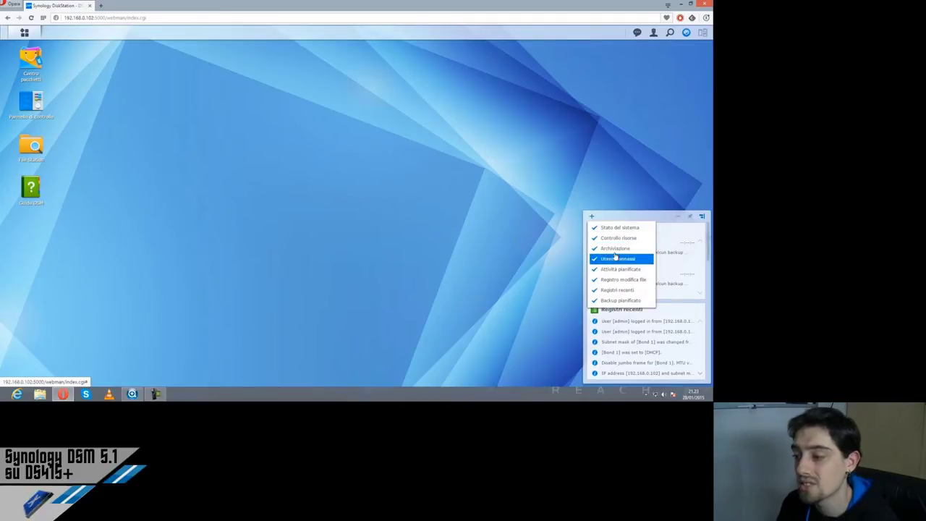
left_click(538, 290)
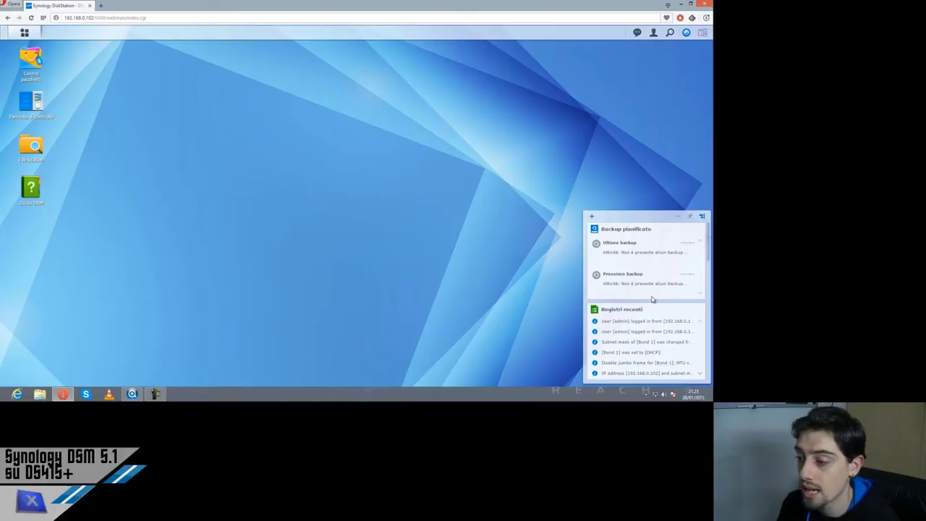
Examine the remaining widgets, from file change log to system status and resource monitor, including the Bond 1 network interface choice
scroll(652, 299, "down", 1)
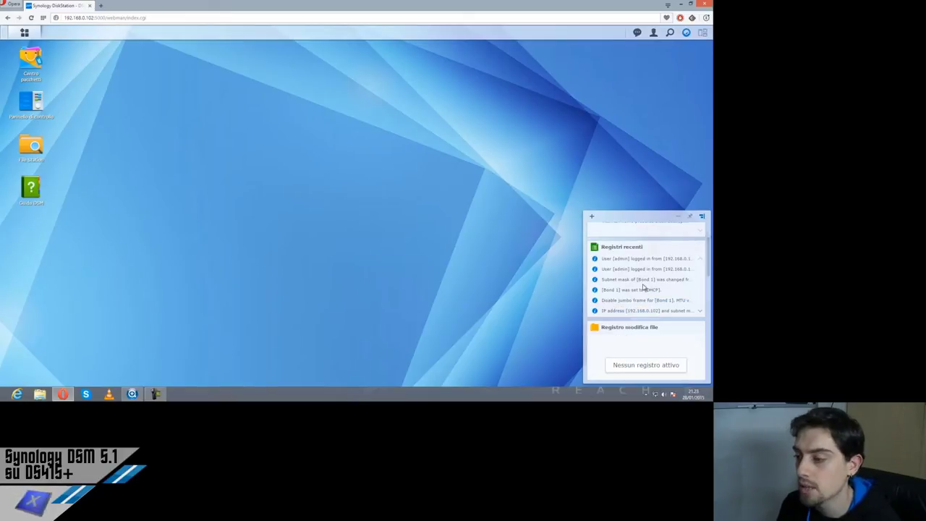
scroll(647, 293, "down", 3)
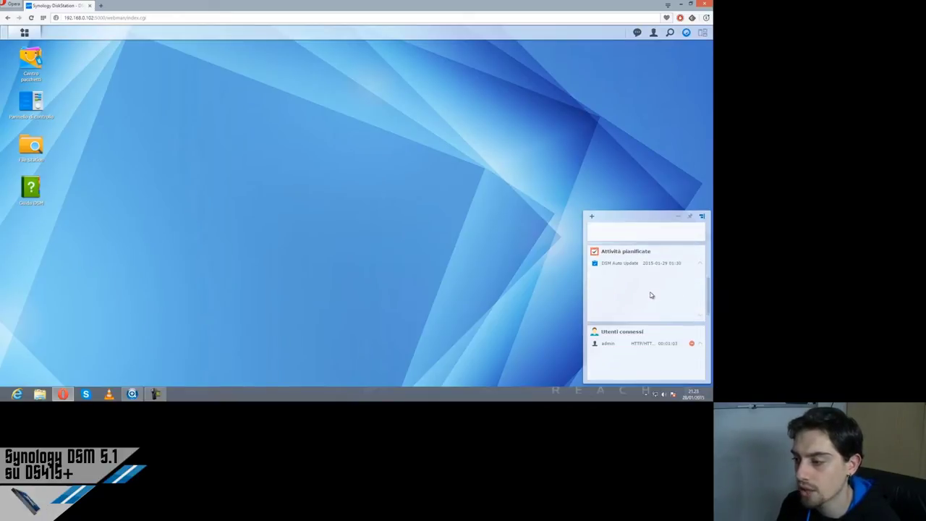
scroll(643, 280, "down", 1)
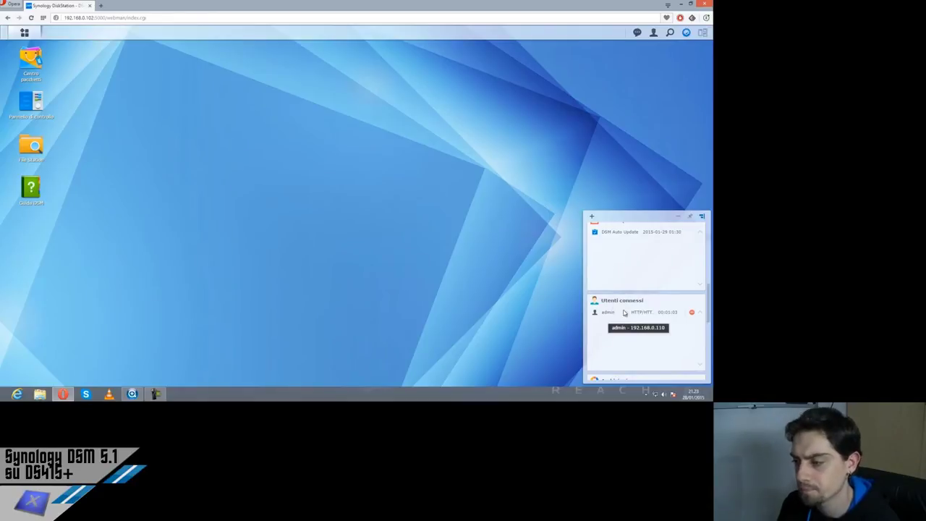
scroll(630, 322, "down", 4)
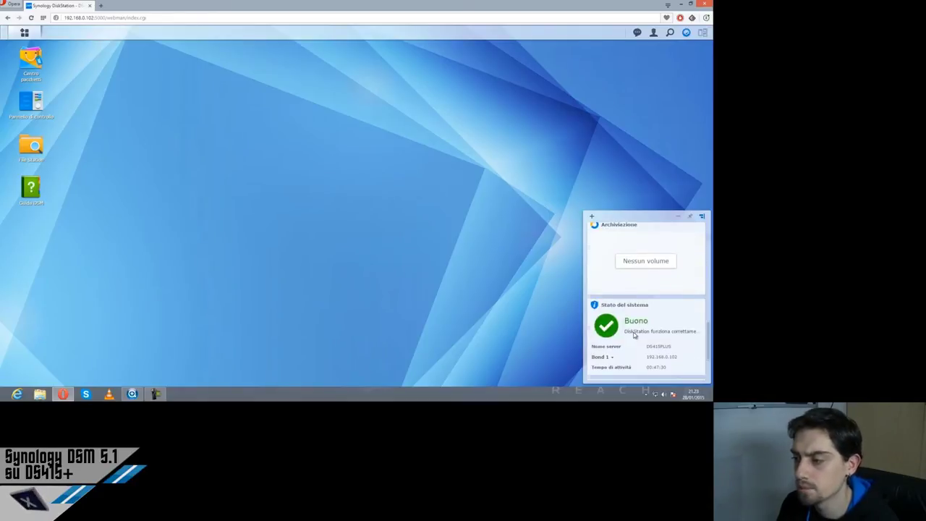
scroll(647, 296, "down", 2)
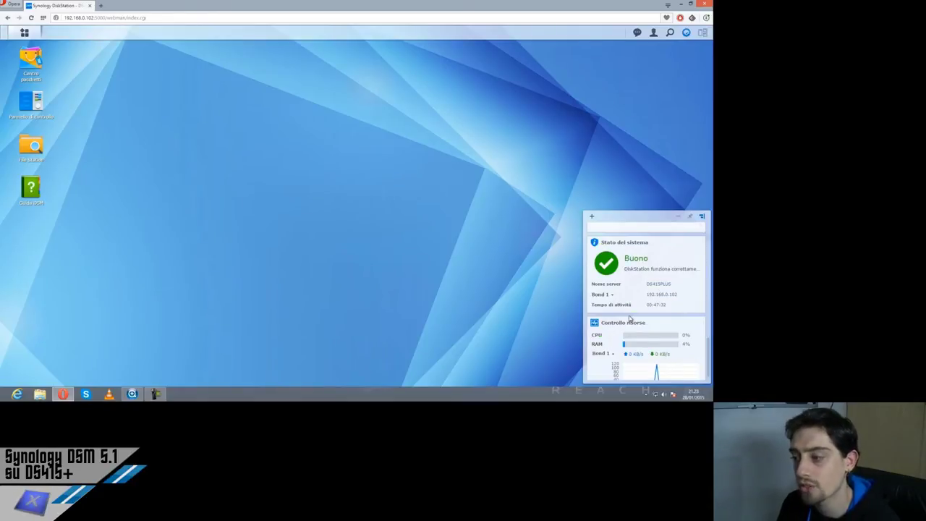
scroll(628, 311, "up", 3)
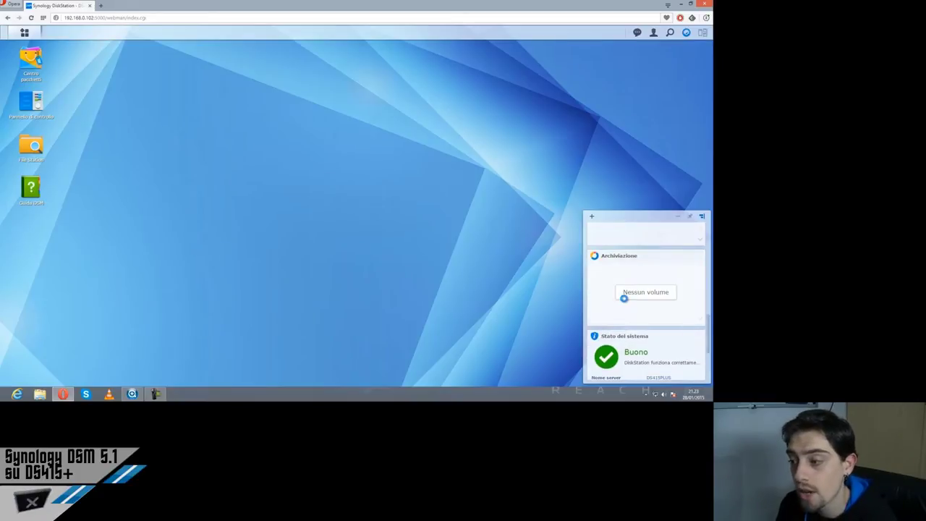
scroll(623, 299, "down", 3)
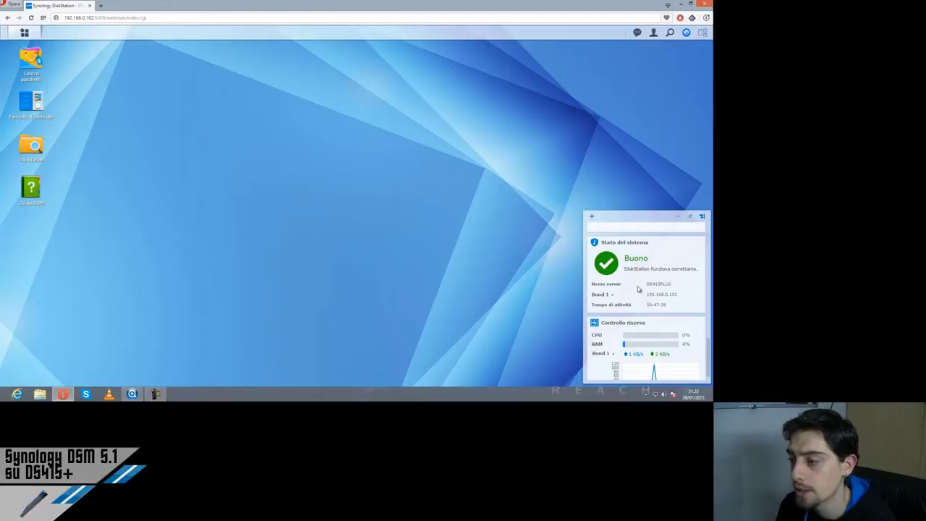
scroll(638, 289, "down", 1)
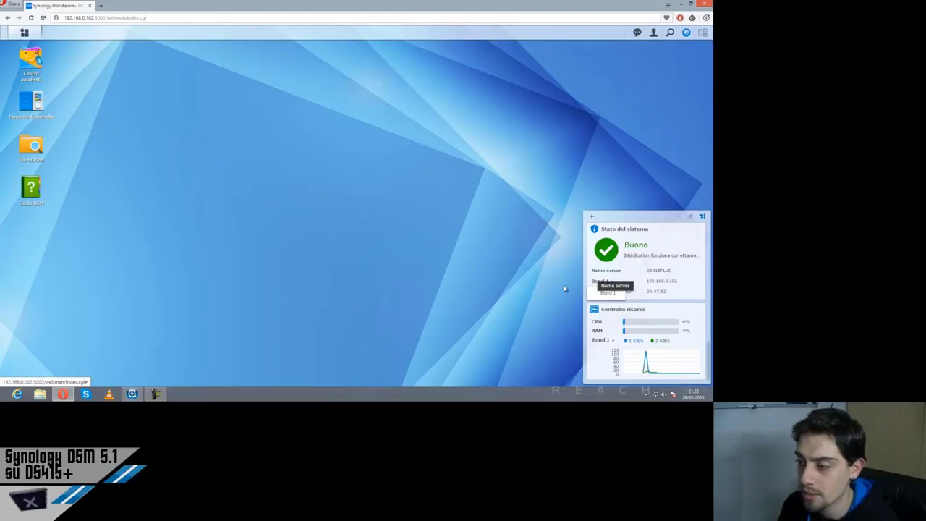
left_click(604, 294)
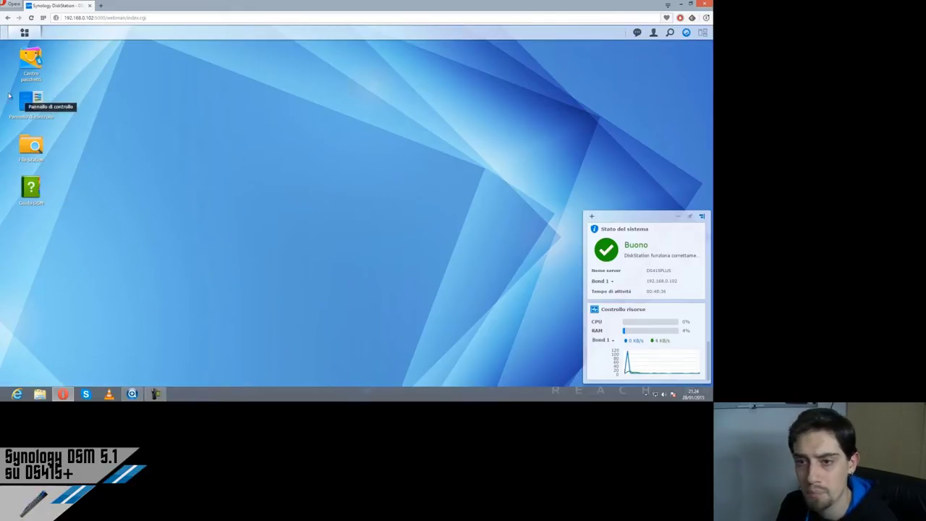
View the applications in the main menu, try the show desktop function with the widgets, and return to the desktop
left_click(23, 33)
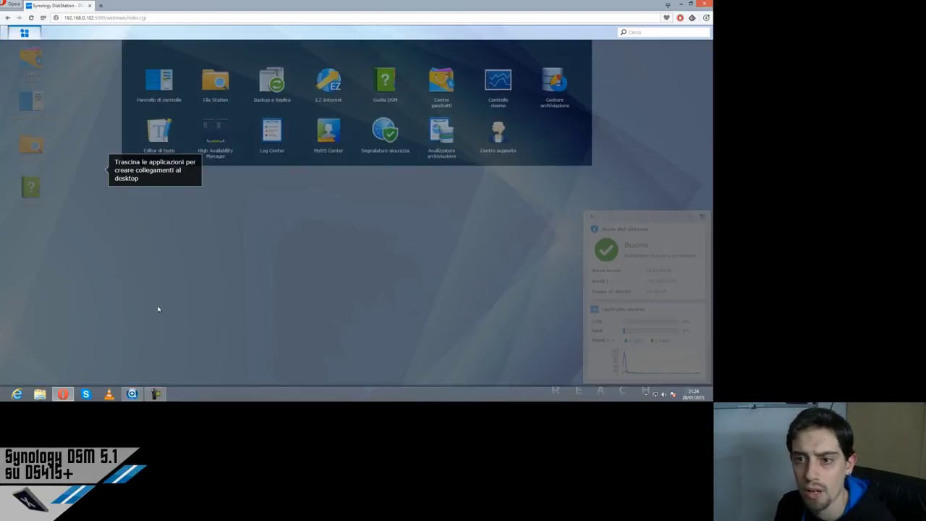
left_click(24, 33)
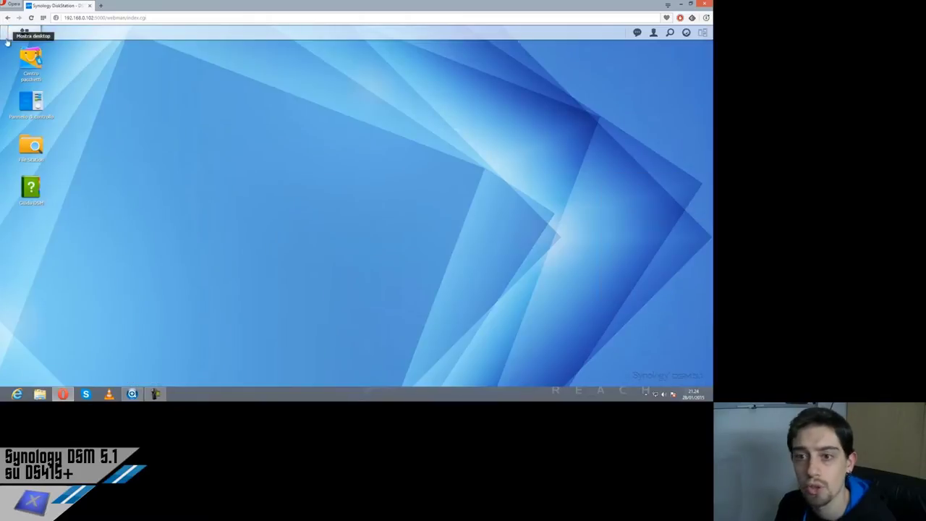
left_click(5, 37)
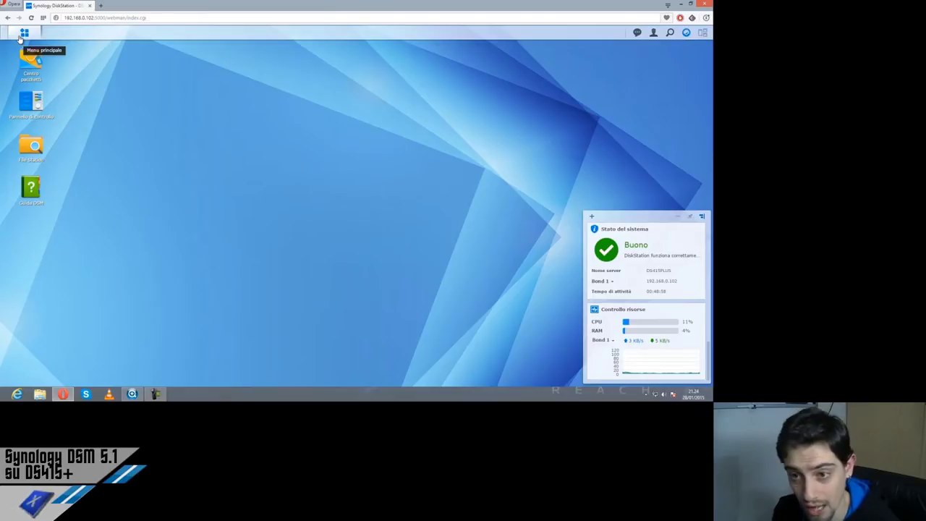
left_click(20, 37)
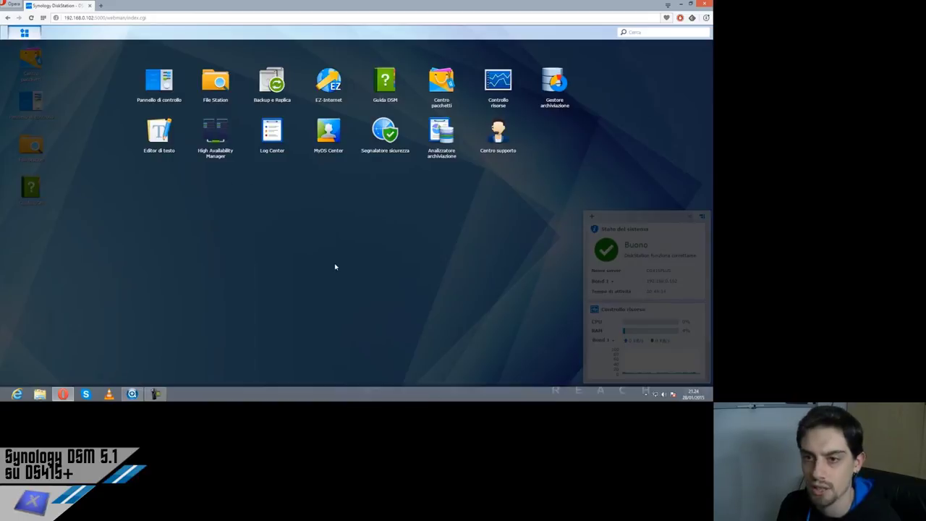
left_click(24, 33)
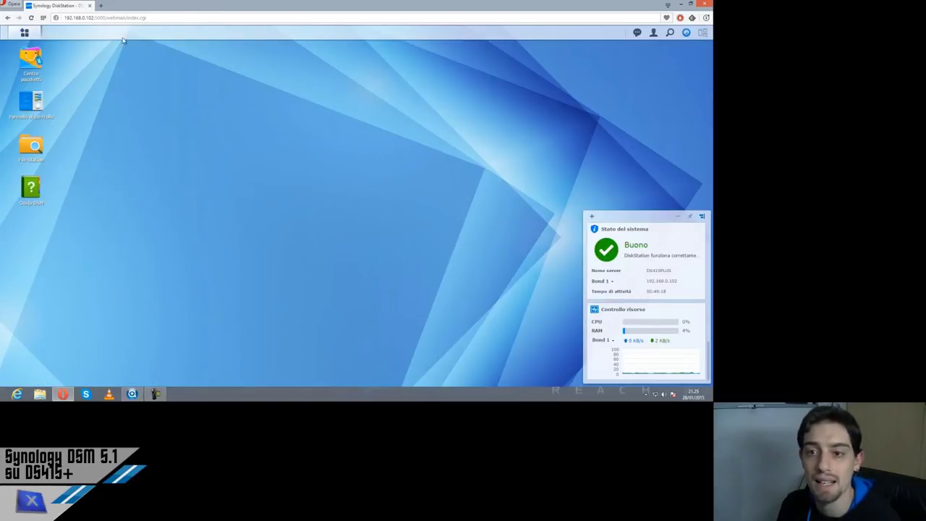
Open File Station, follow its prompts through shared folder creation to Gestore archiviazione, and close all three windows
left_click(31, 145)
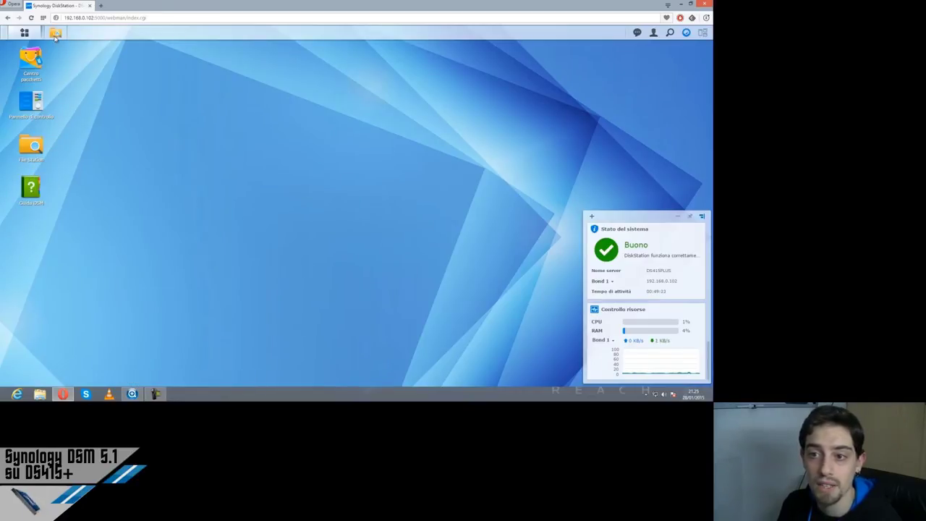
mouse_move(56, 34)
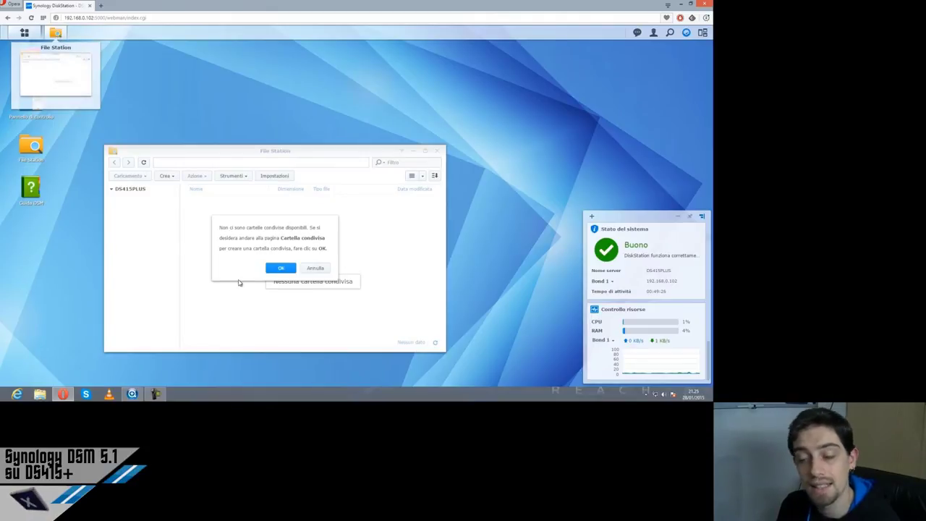
left_click(279, 267)
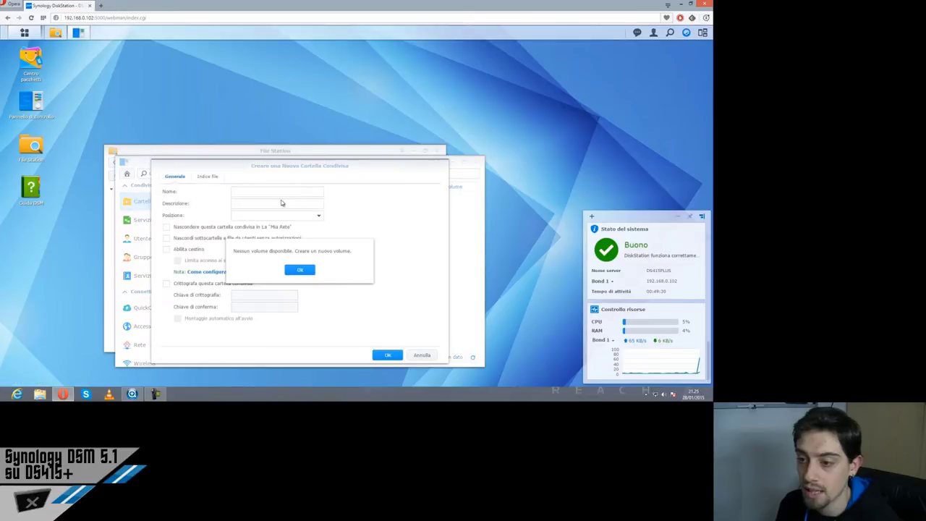
left_click(301, 269)
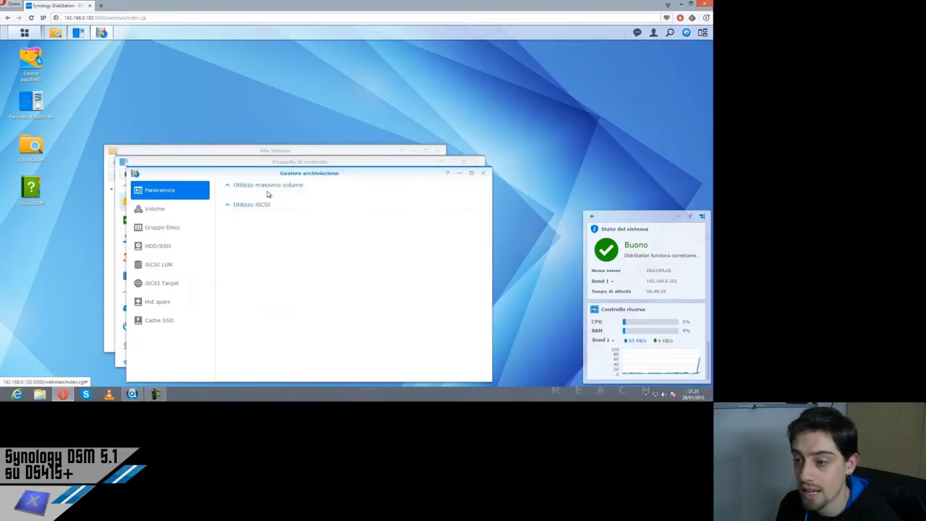
left_click(484, 174)
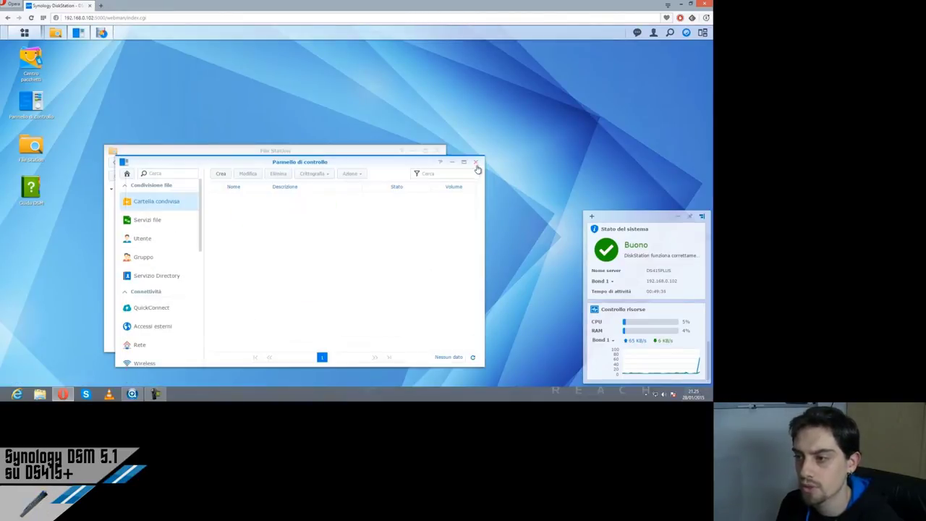
left_click(477, 164)
left_click(438, 152)
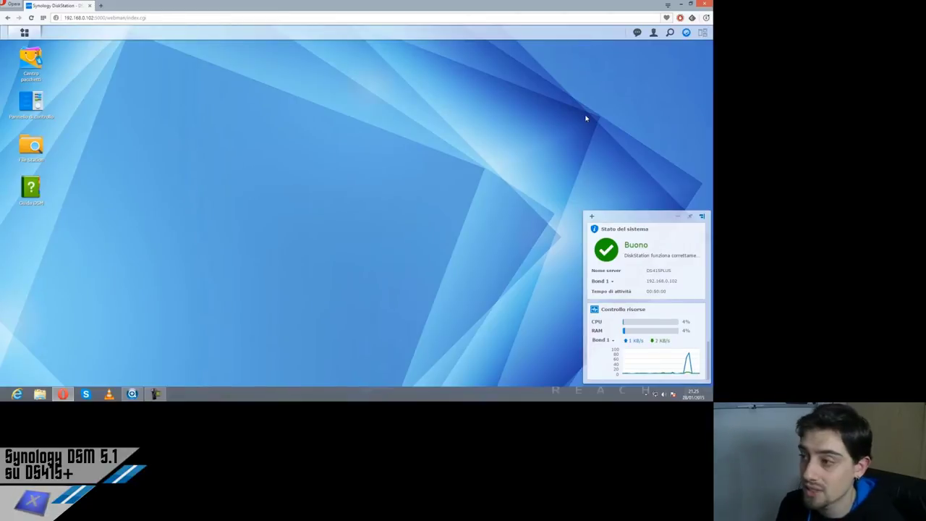
Check the system notifications and close the notification list
left_click(636, 32)
left_click(638, 34)
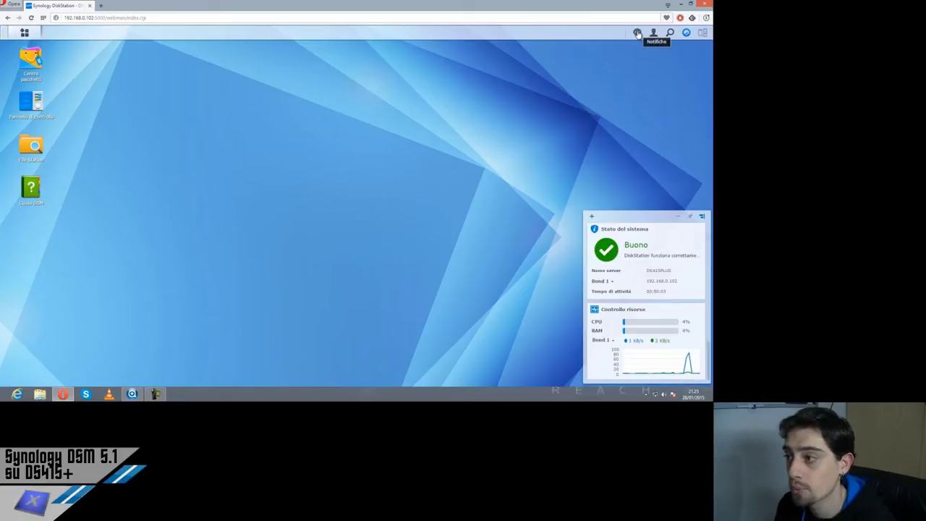
View the account options and the DSM information notice, and close the notice
left_click(653, 32)
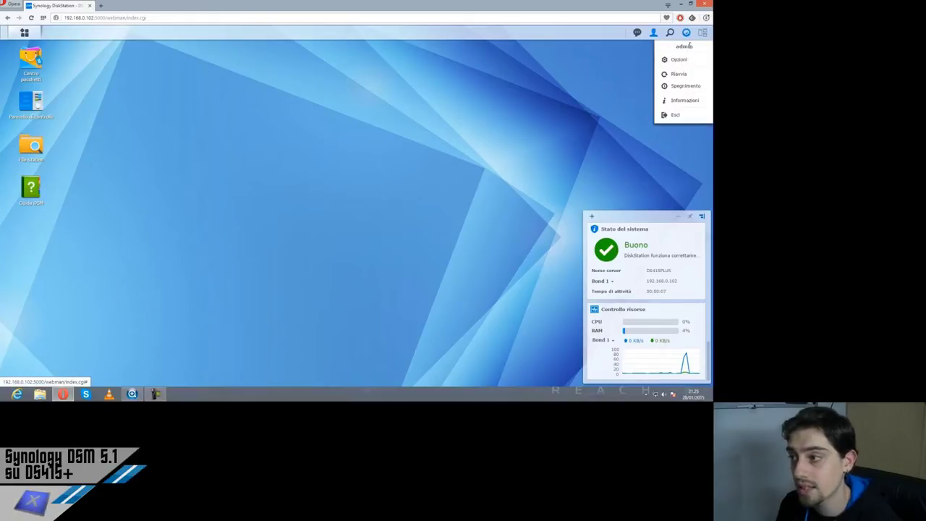
left_click(680, 101)
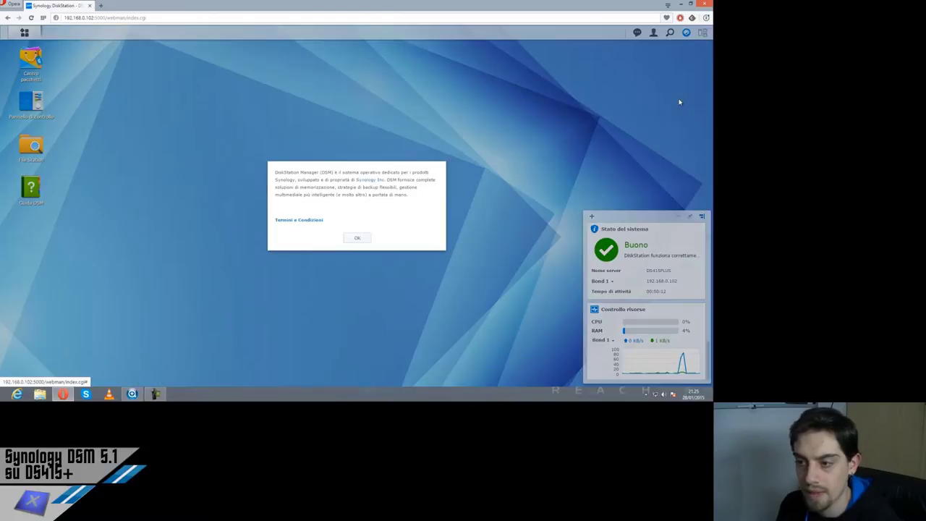
left_click(356, 239)
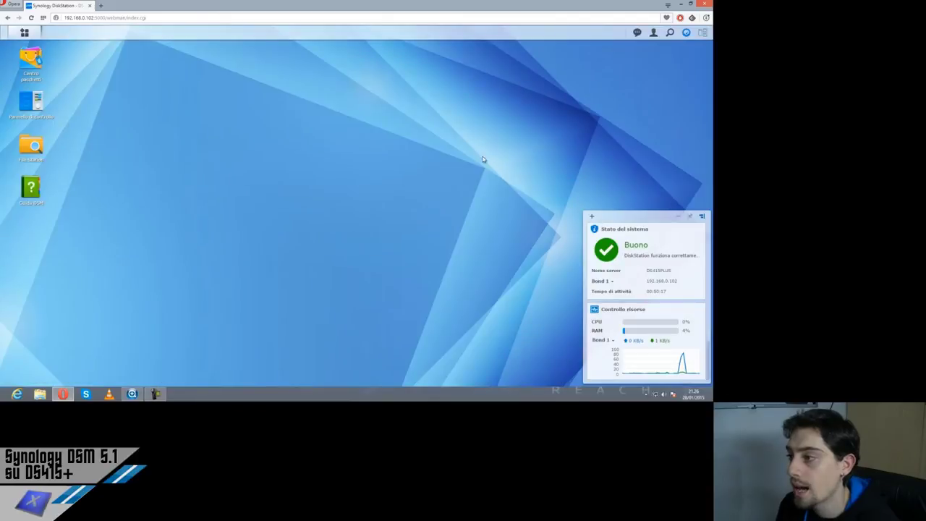
Review the personal options from account, quota and desktop to social network, e-mail account and other settings, and close the window
left_click(654, 33)
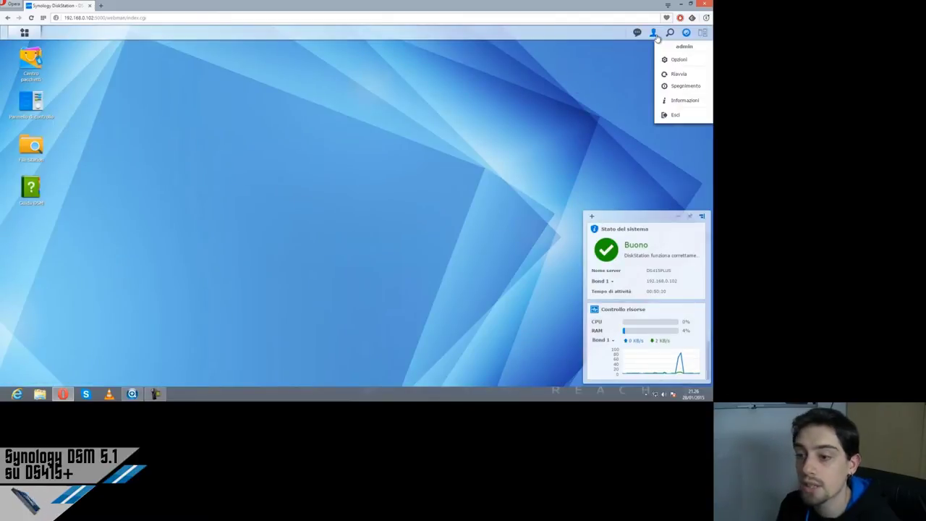
left_click(678, 62)
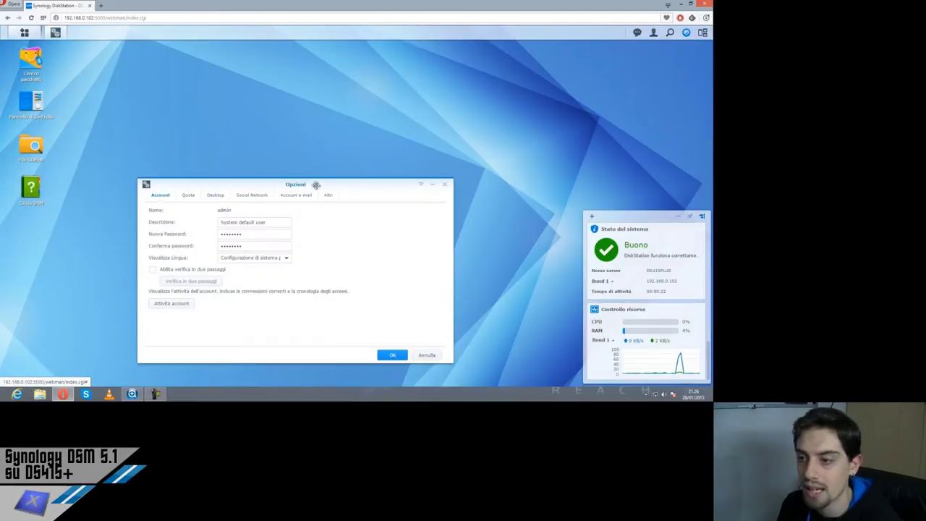
left_click_drag(318, 182, 354, 140)
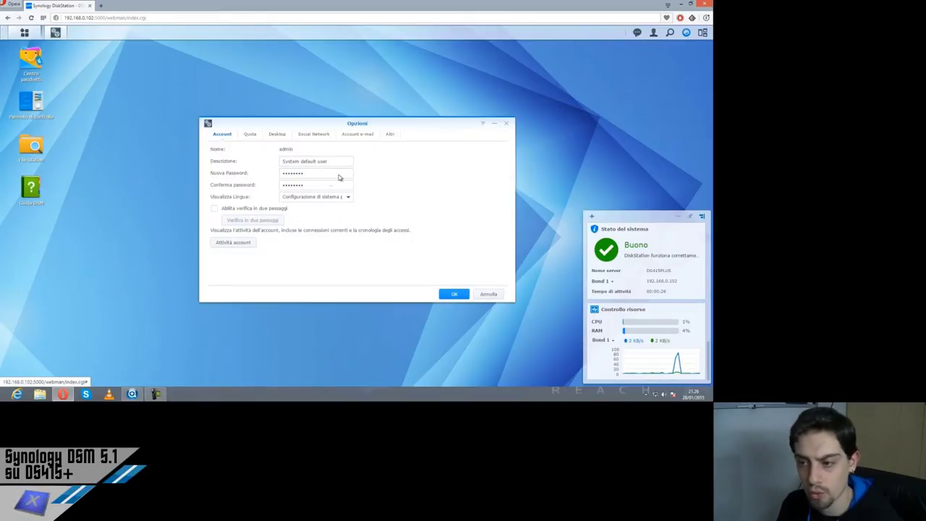
left_click(254, 137)
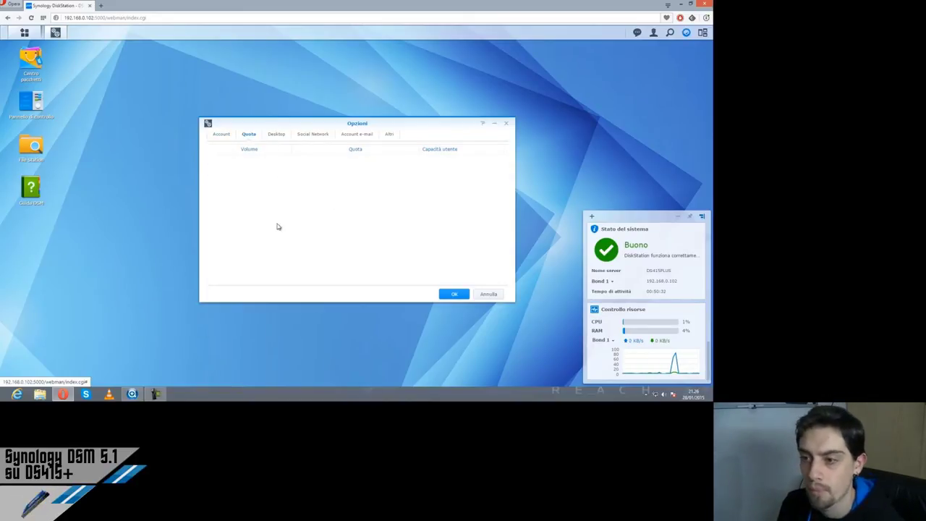
left_click(278, 135)
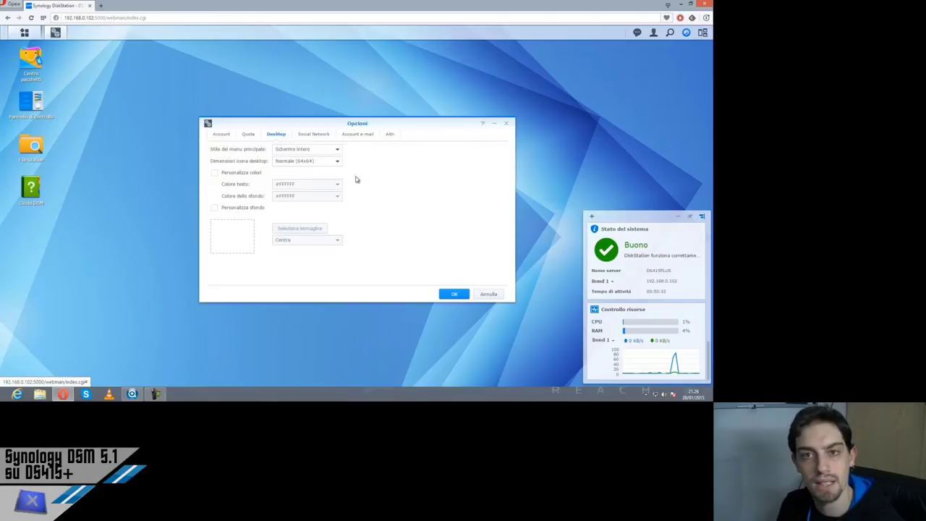
left_click(328, 150)
left_click(328, 150)
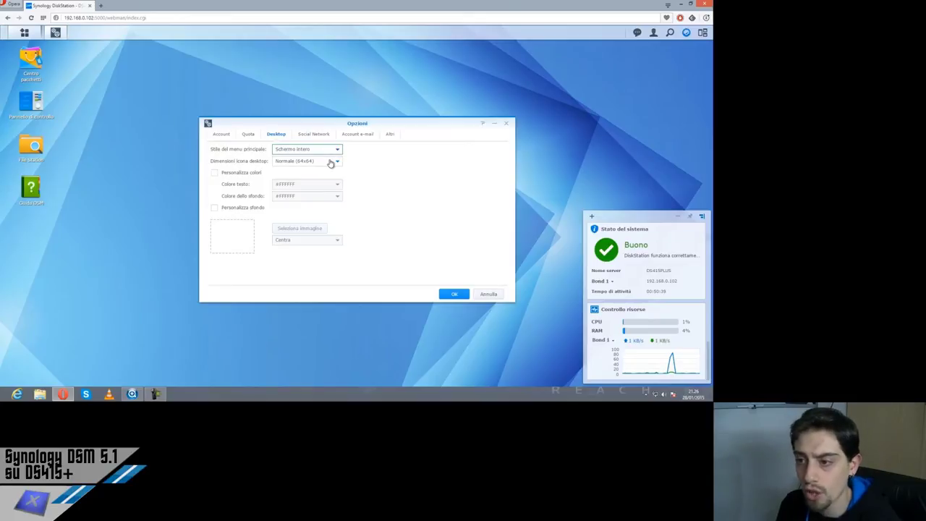
left_click(314, 135)
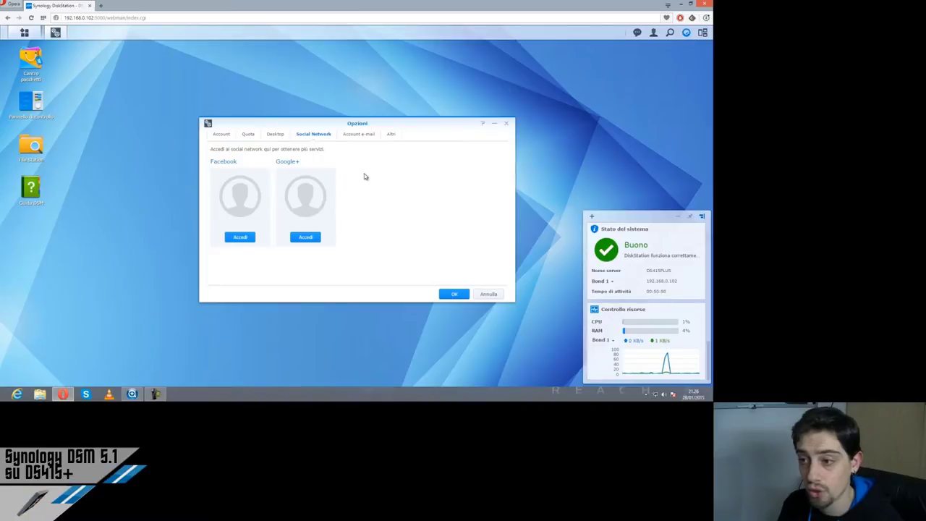
left_click(356, 136)
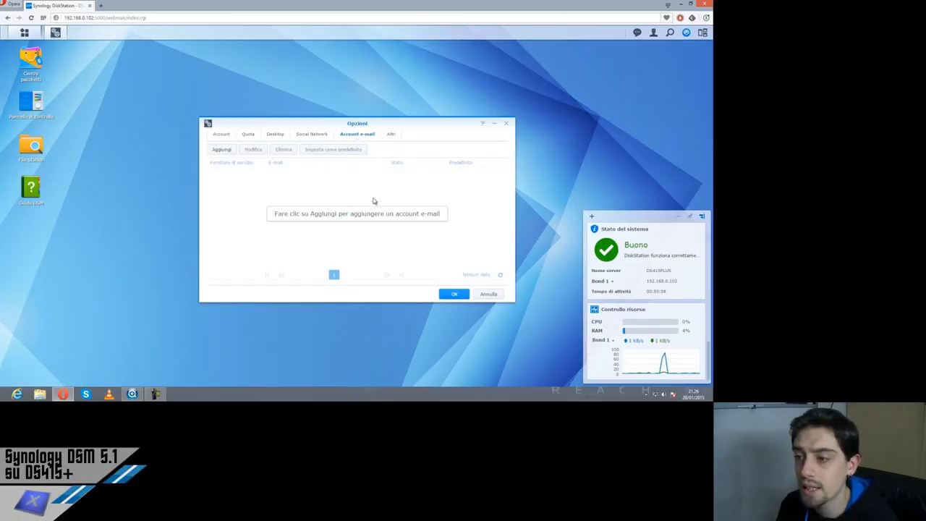
left_click(391, 134)
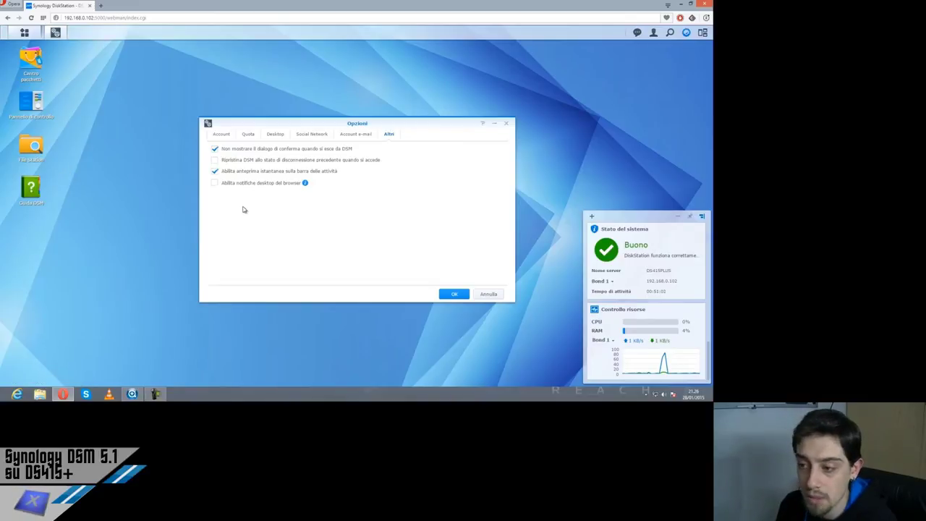
left_click(461, 295)
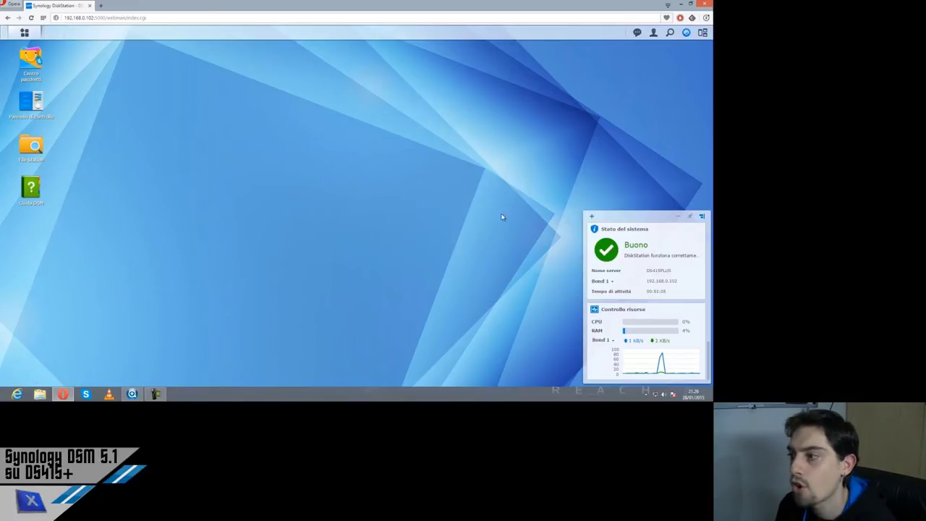
Try the widget display toggle and look at the desktop search function
left_click(687, 34)
left_click(687, 34)
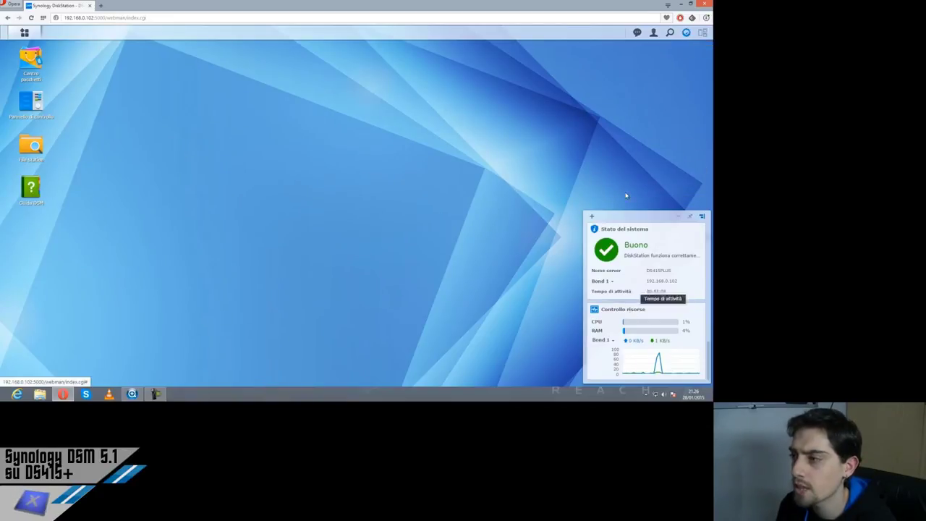
left_click(669, 34)
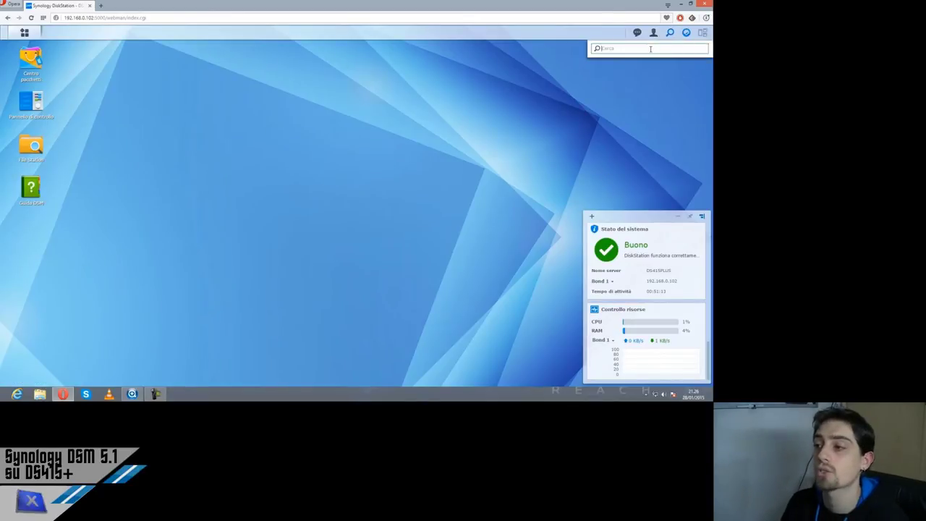
left_click(701, 36)
left_click(685, 34)
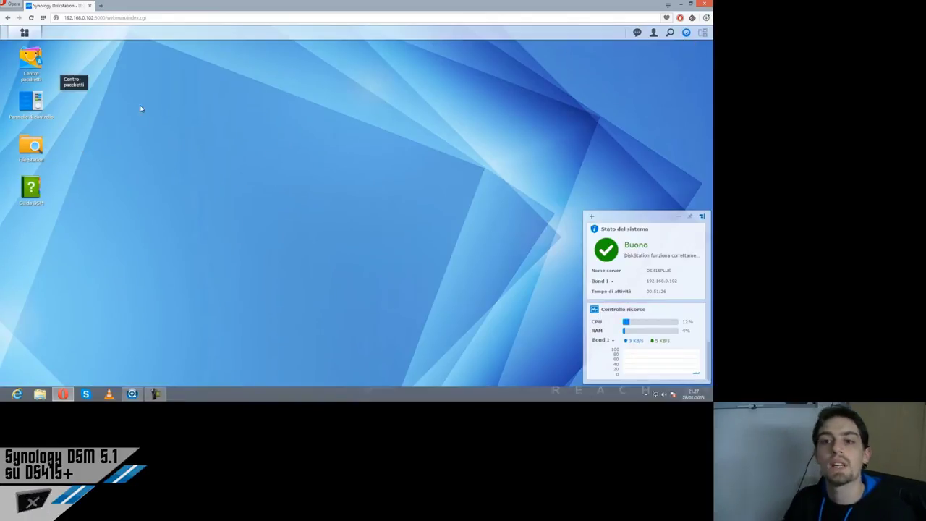
Open Pannello di controllo, try to create a shared folder, and follow the prompt to Gestore archiviazione
left_click(24, 34)
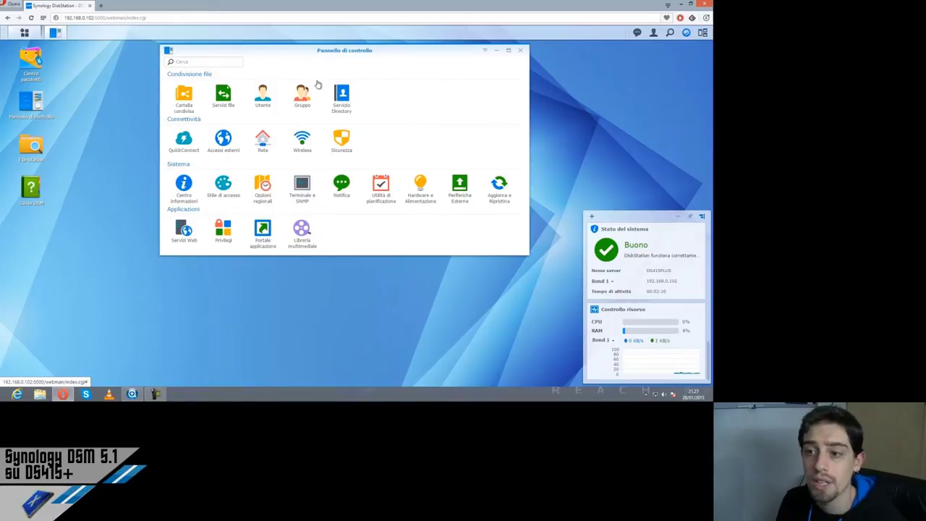
left_click(183, 101)
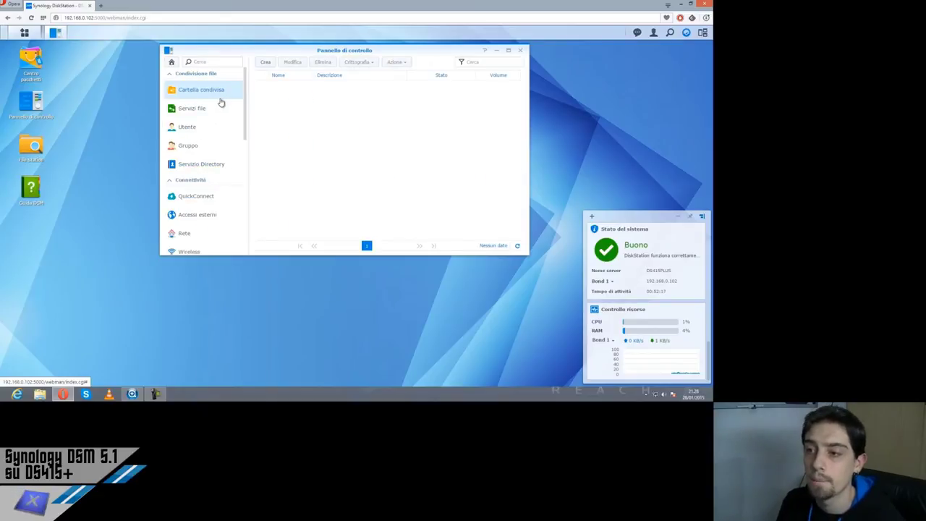
left_click(266, 63)
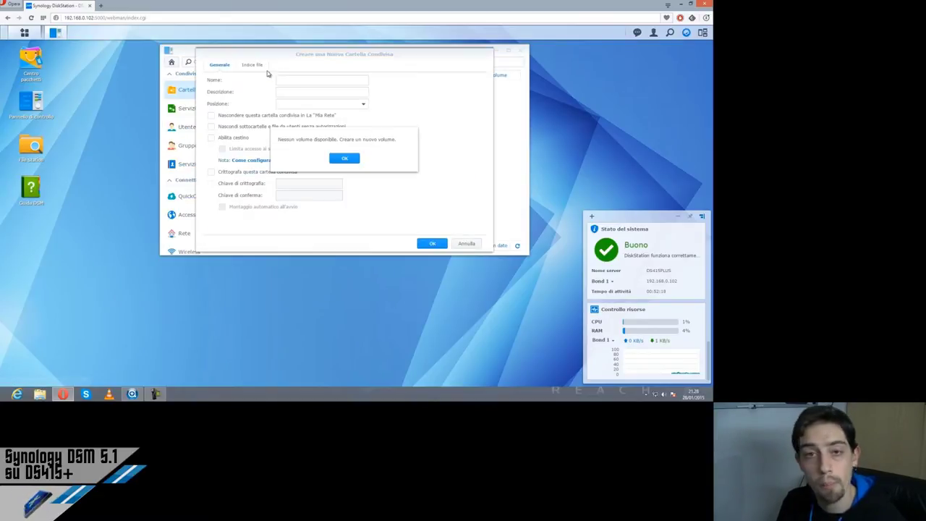
left_click(343, 157)
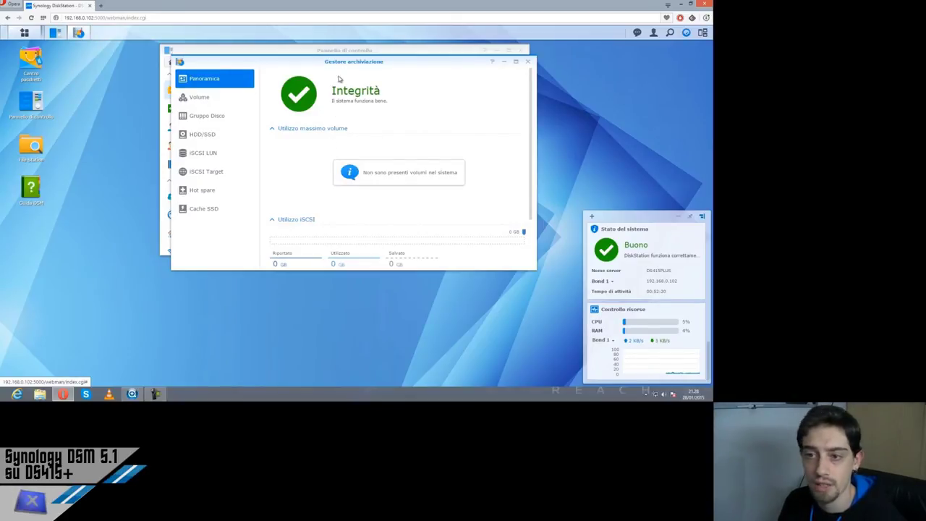
View the applications in the main menu and return to the Gestore archiviazione window
left_click(22, 33)
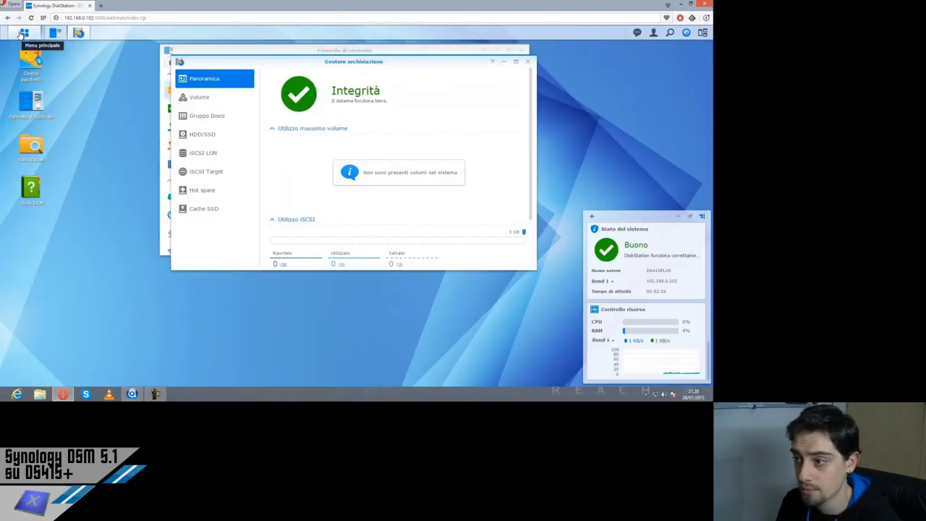
left_click(22, 34)
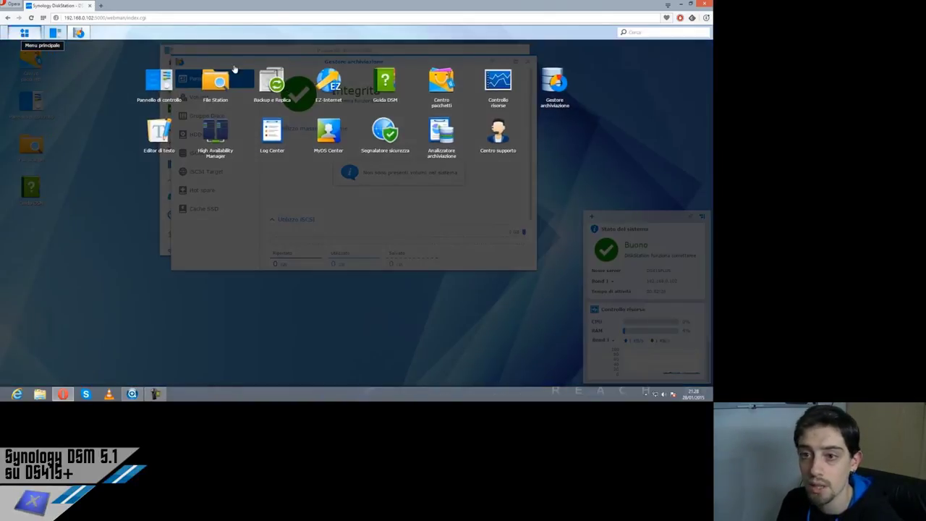
left_click(25, 35)
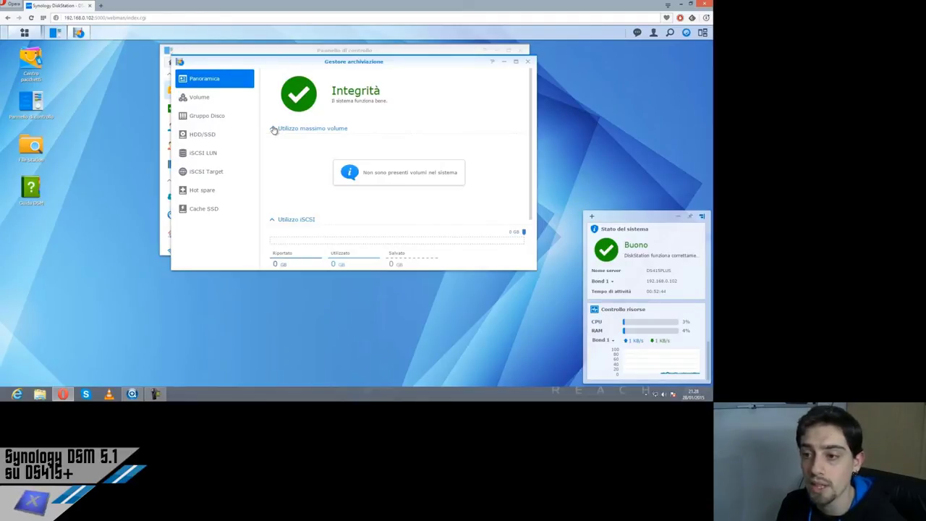
Start a new volume in Personalizza mode as Volume singolo su RAID with Disco 1 to 4, accepting erasure of their data
left_click(210, 106)
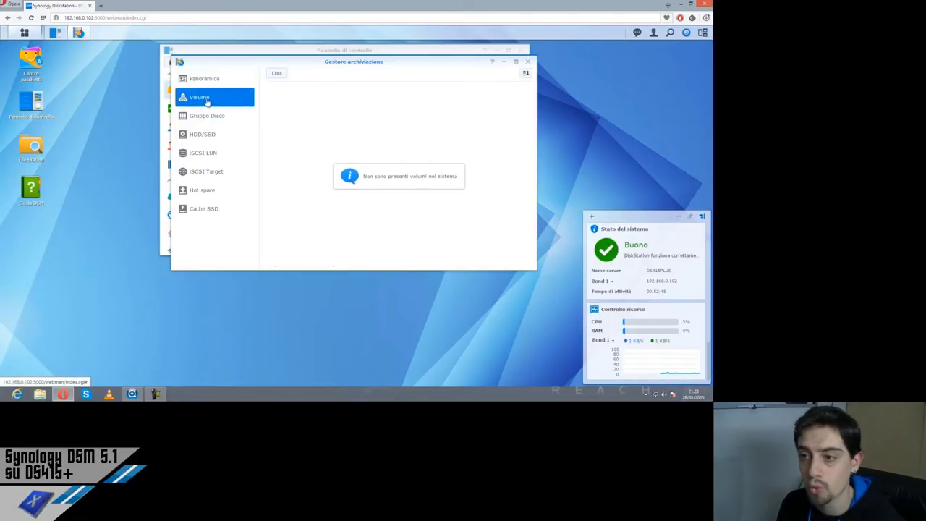
left_click(275, 75)
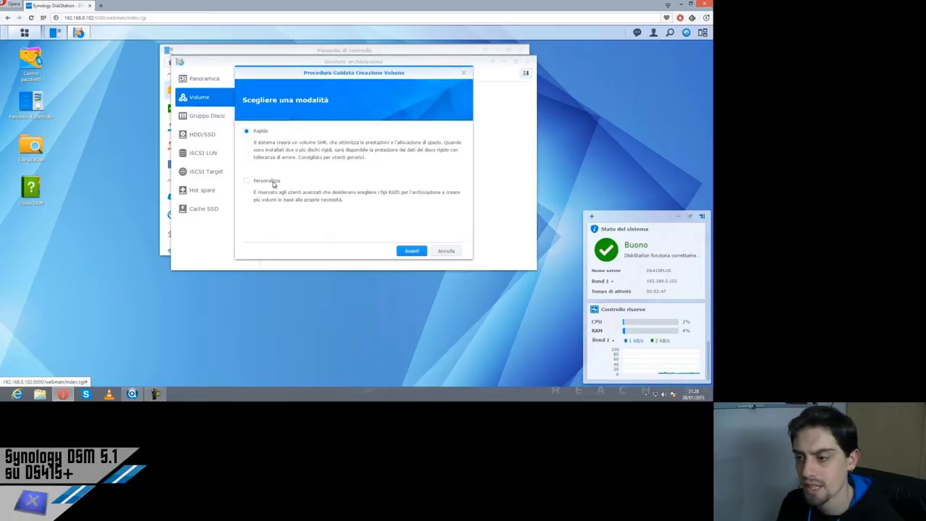
left_click(268, 181)
left_click(420, 252)
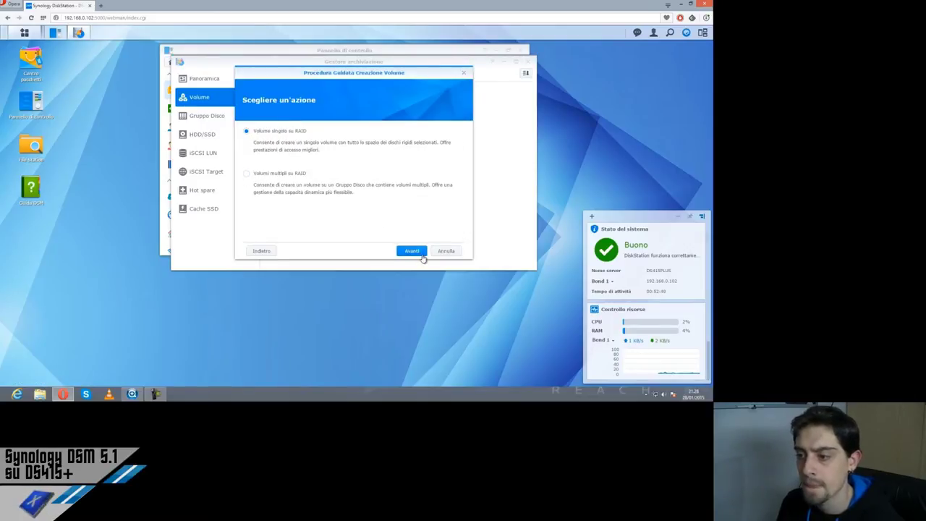
left_click(409, 252)
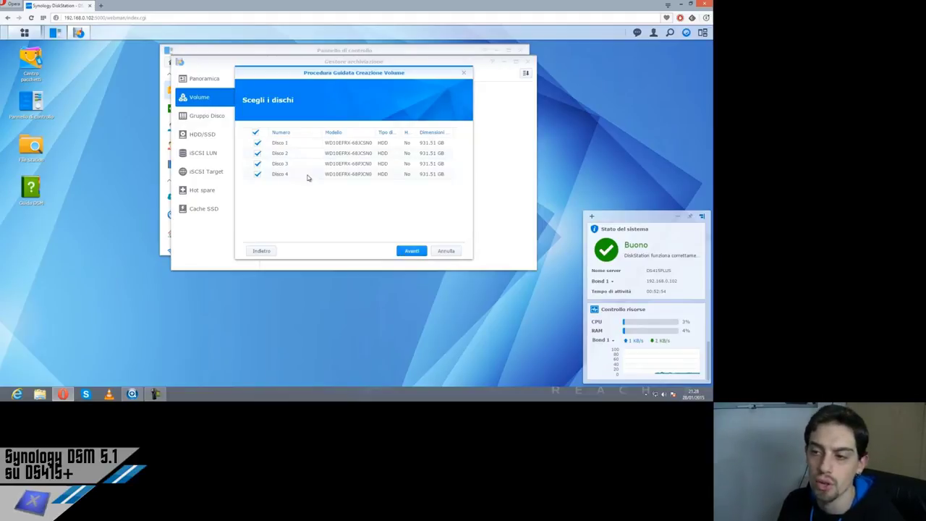
left_click(411, 251)
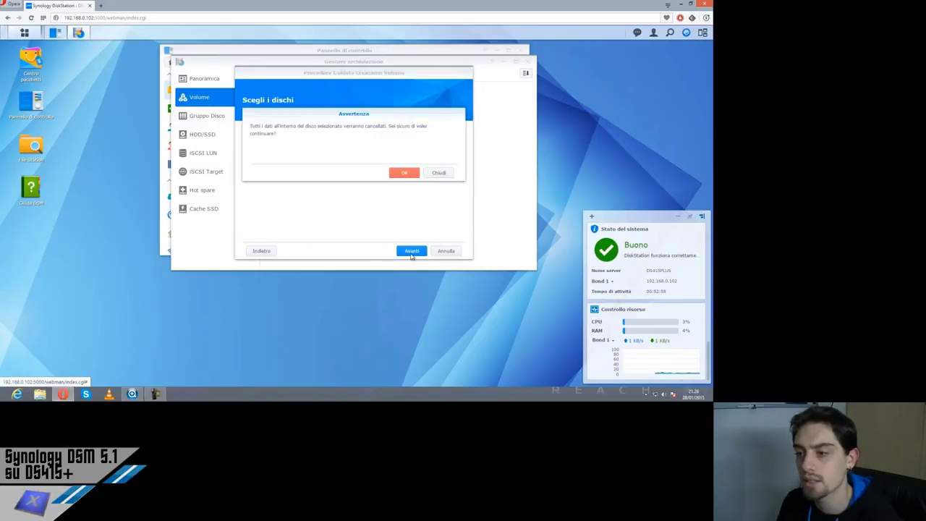
left_click(403, 172)
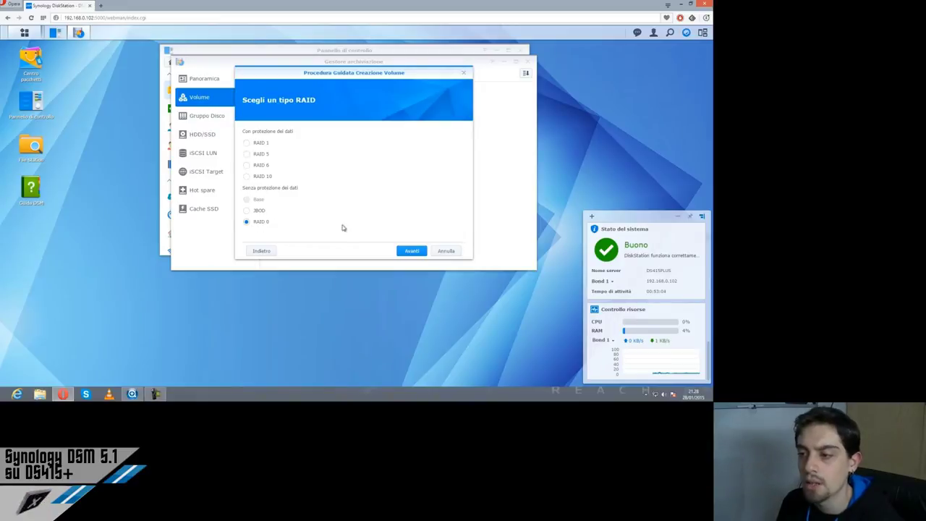
Choose RAID 0 without disk verification for the new volume and apply the settings to create it
left_click(413, 250)
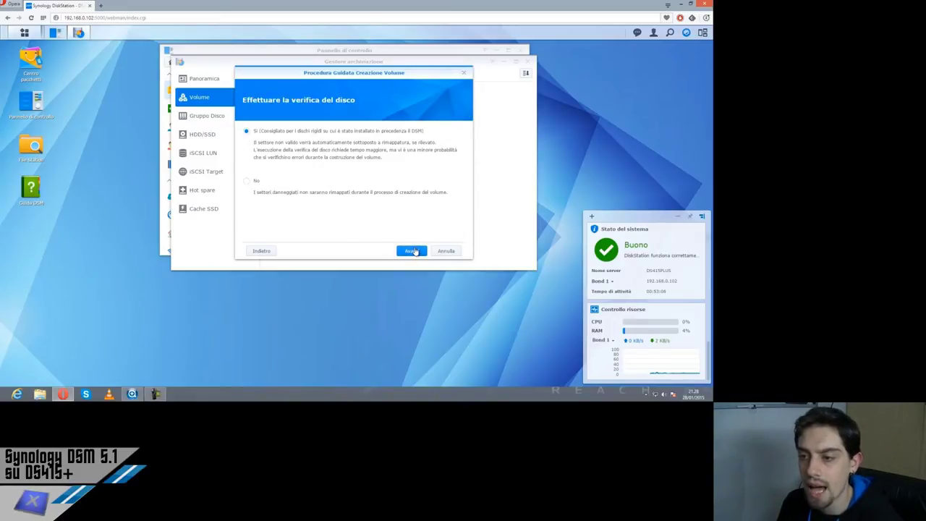
left_click(246, 180)
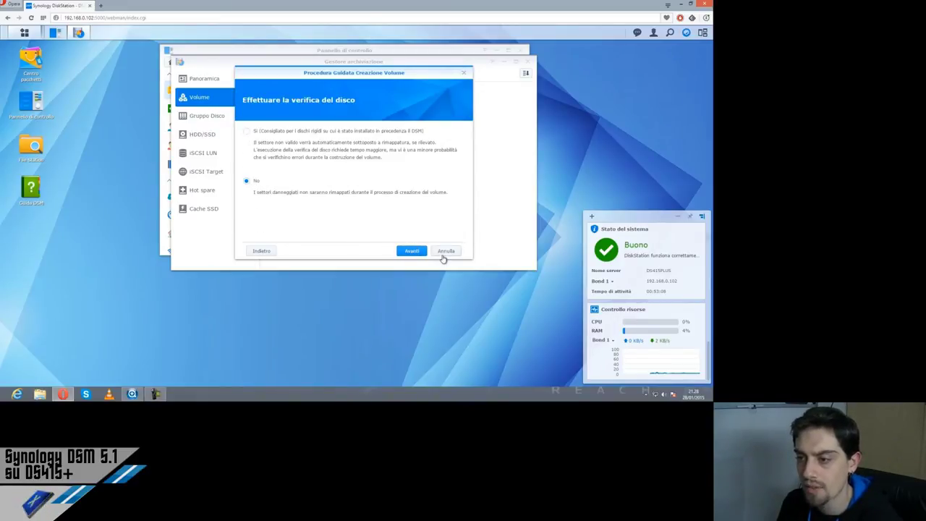
left_click(412, 251)
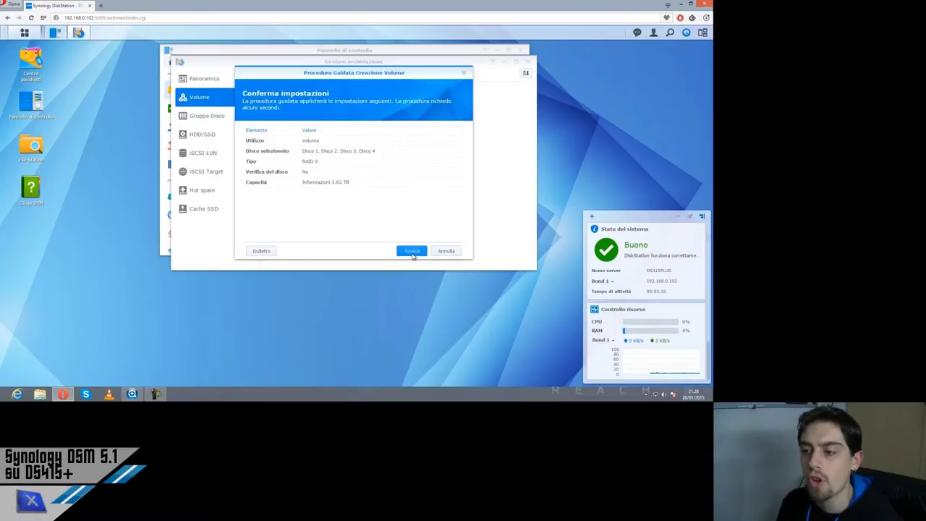
left_click(411, 252)
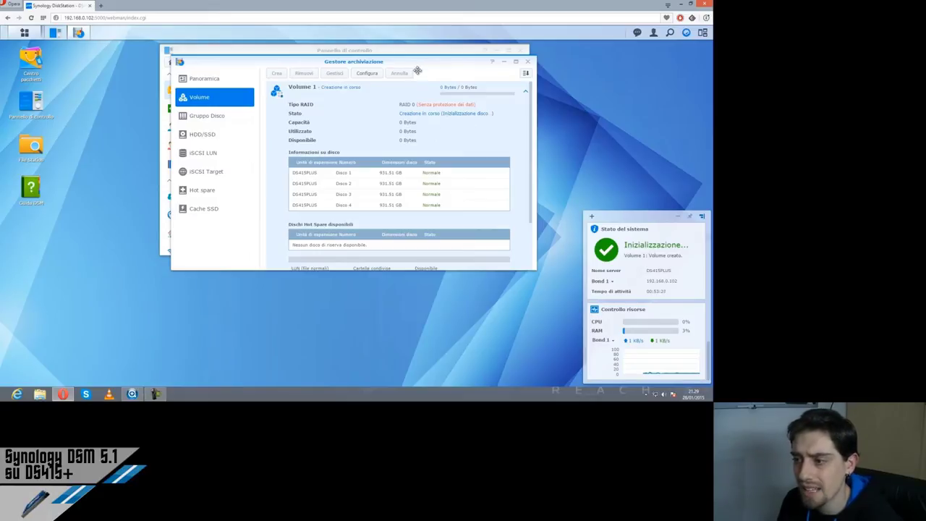
Move the Gestore archiviazione and Pannello di controllo windows apart so both can be seen
left_click_drag(420, 61, 552, 142)
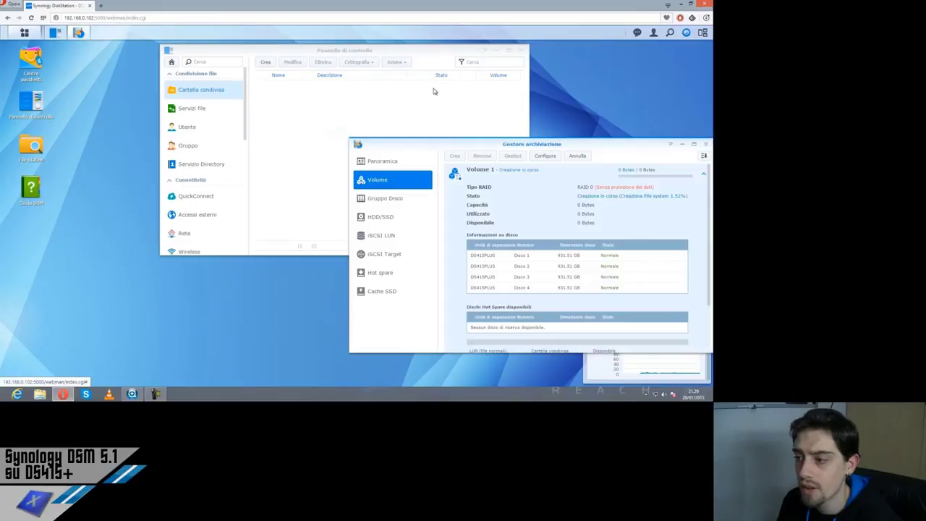
left_click_drag(408, 50, 298, 85)
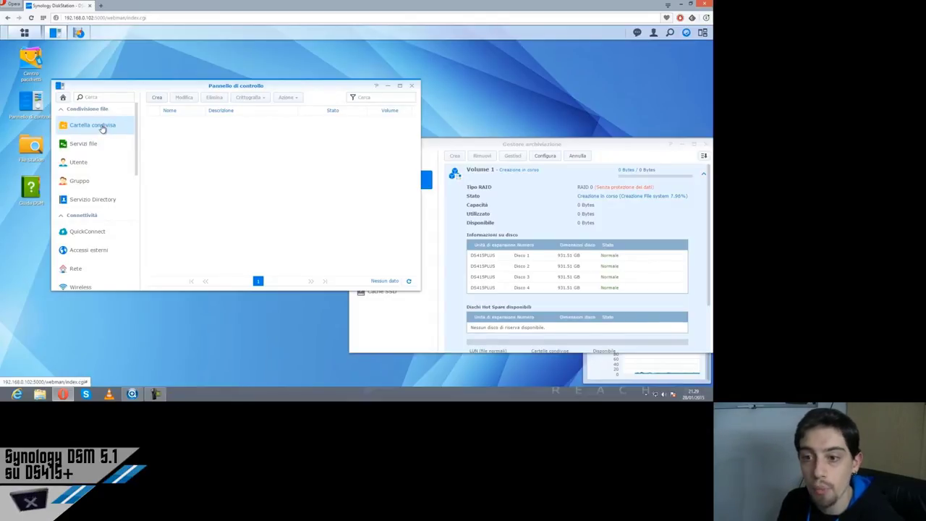
View the Servizi file settings and the category overview of Pannello di controllo, ending on Servizi file
left_click(88, 146)
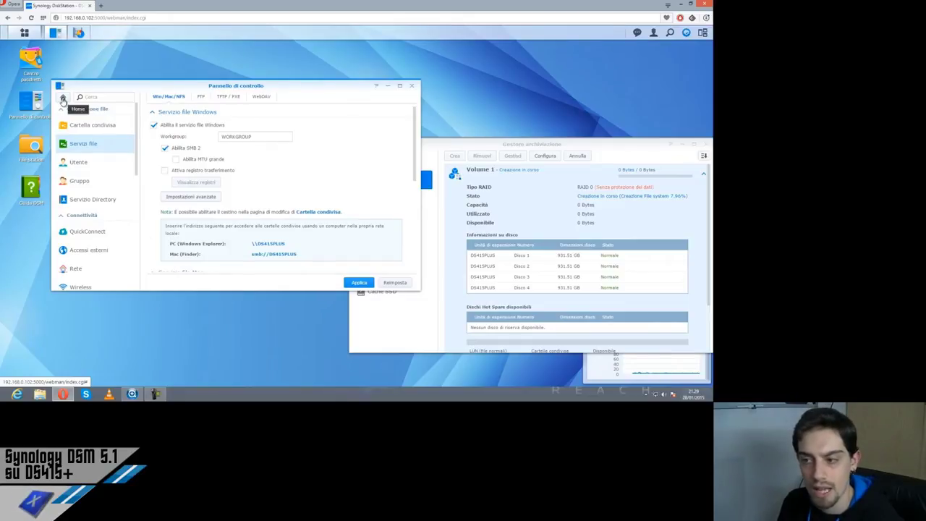
left_click(63, 97)
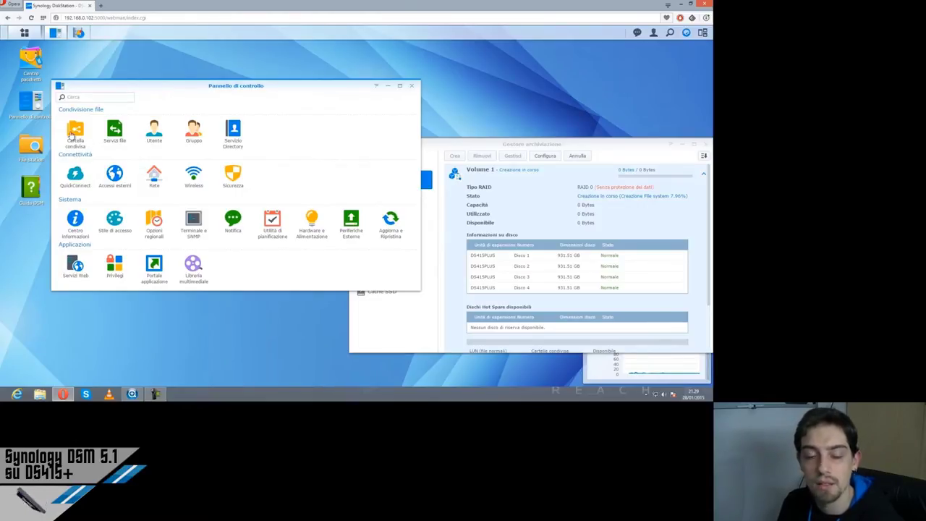
left_click(111, 139)
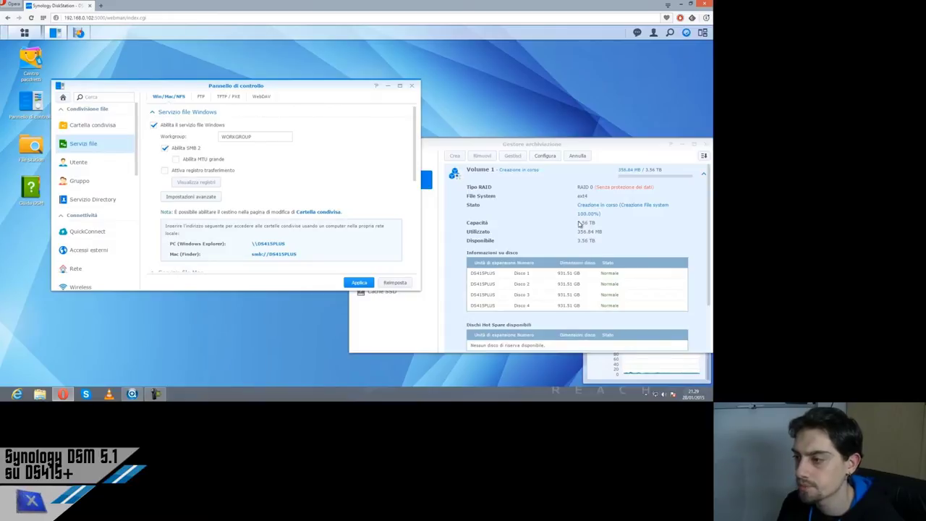
Examine the Panoramica, Volume, Gruppo Disco, HDD/SSD and Hot spare sections of Gestore archiviazione, and return to Panoramica
left_click(566, 143)
left_click(391, 167)
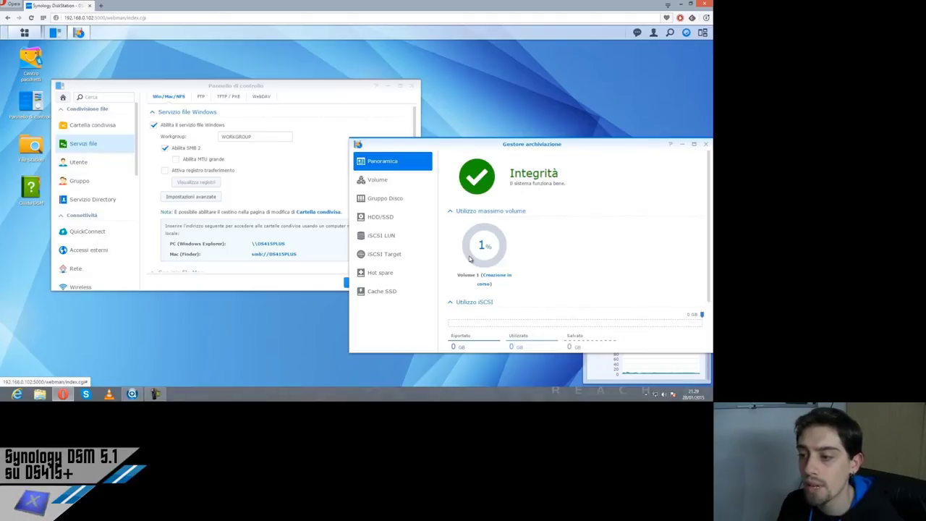
left_click(379, 183)
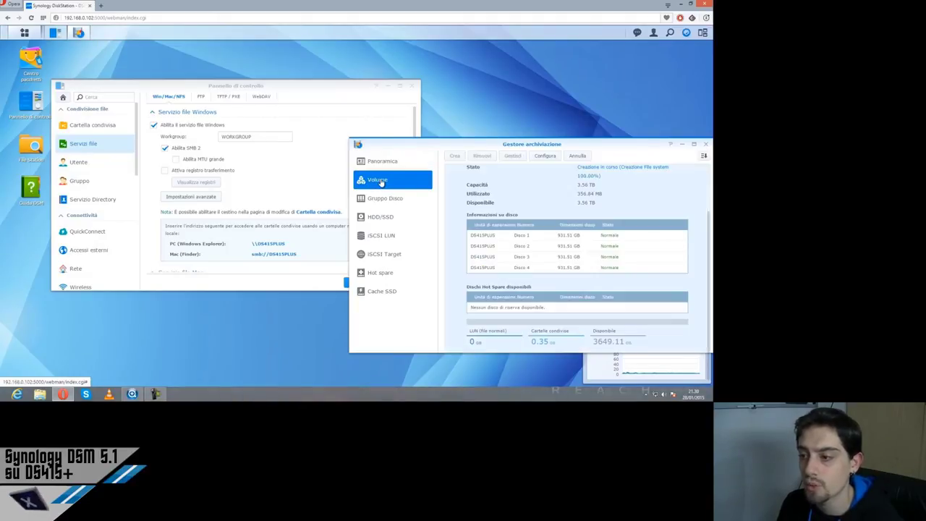
left_click(383, 202)
left_click(384, 186)
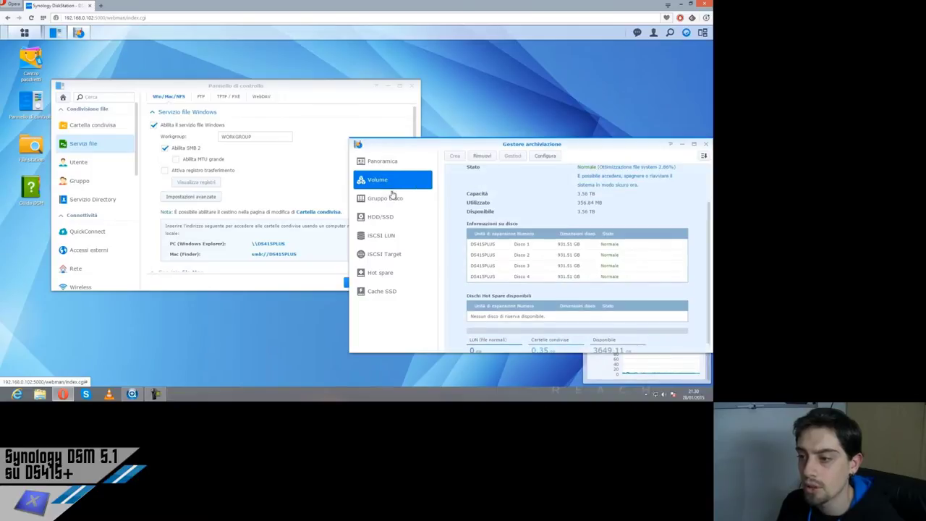
left_click(386, 200)
left_click(387, 185)
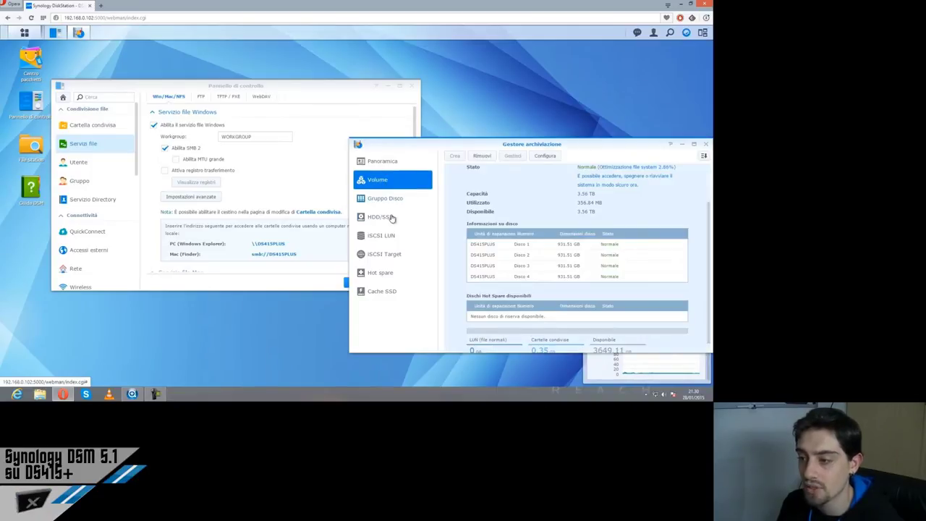
left_click(389, 216)
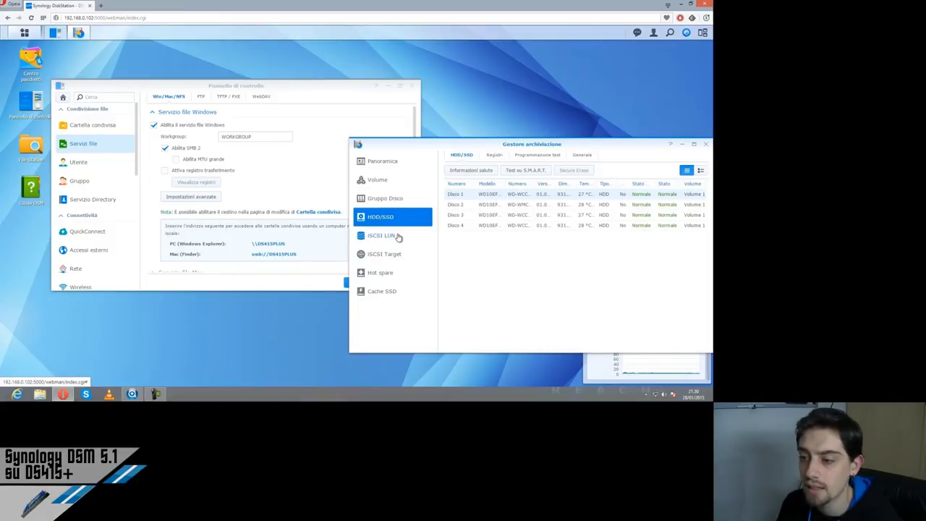
left_click(389, 273)
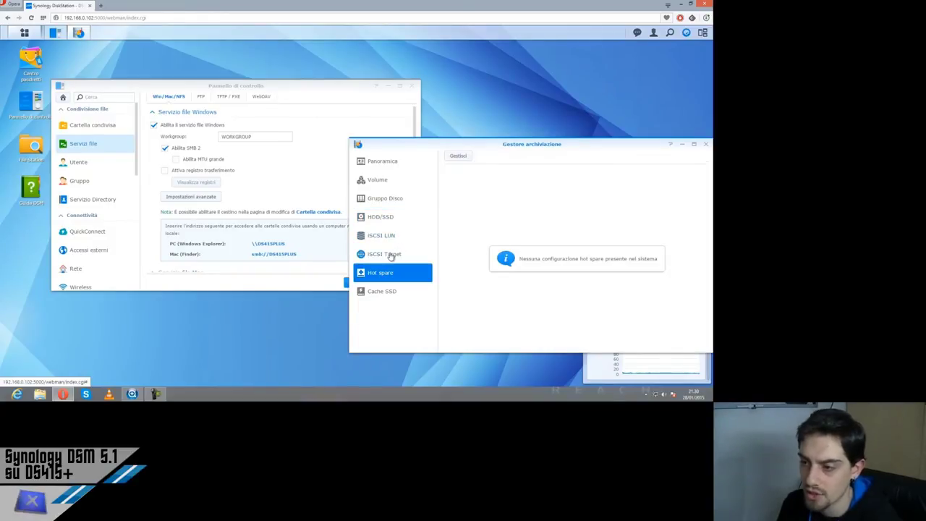
left_click(389, 216)
left_click(403, 161)
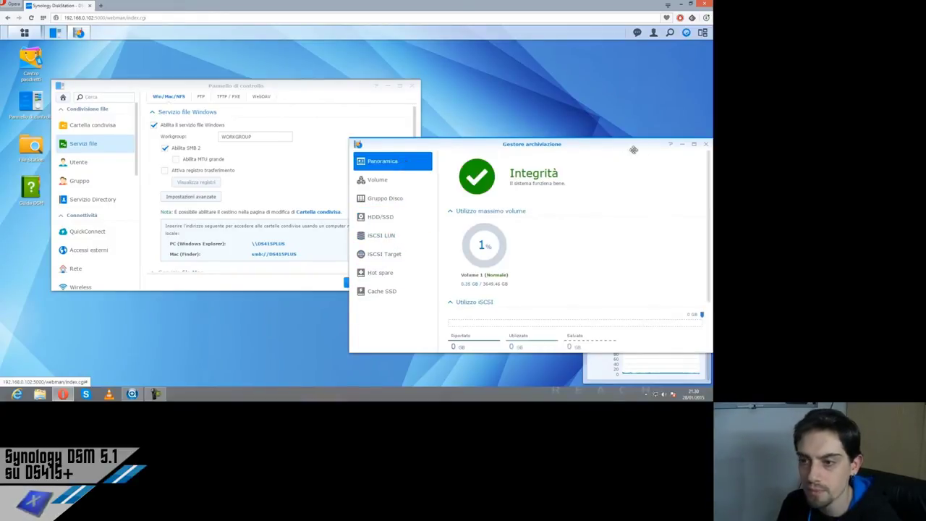
Close Gestore archiviazione and show Cartella condivisa in Pannello di controllo, with its window moved toward the middle of the desktop
left_click(704, 146)
left_click_drag(286, 90, 437, 105)
left_click(243, 142)
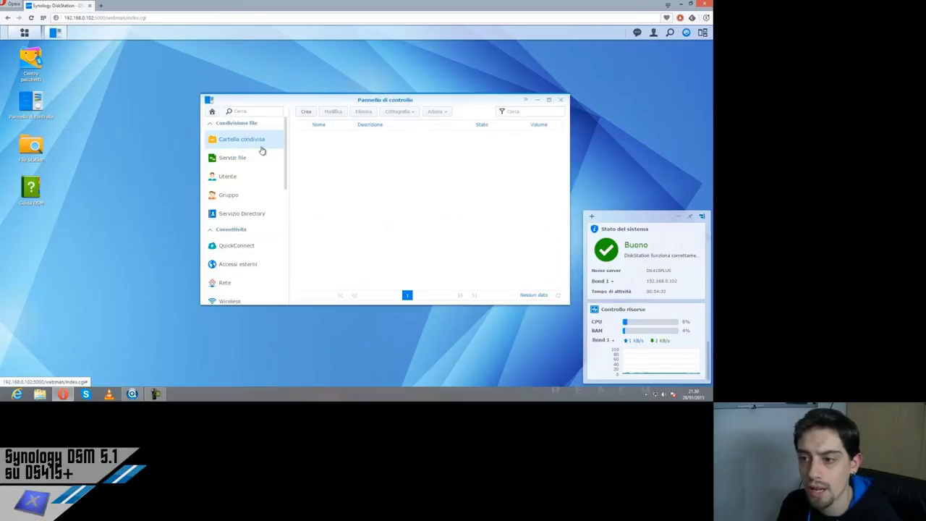
Create a new shared folder named XH on Volume 1
left_click(306, 111)
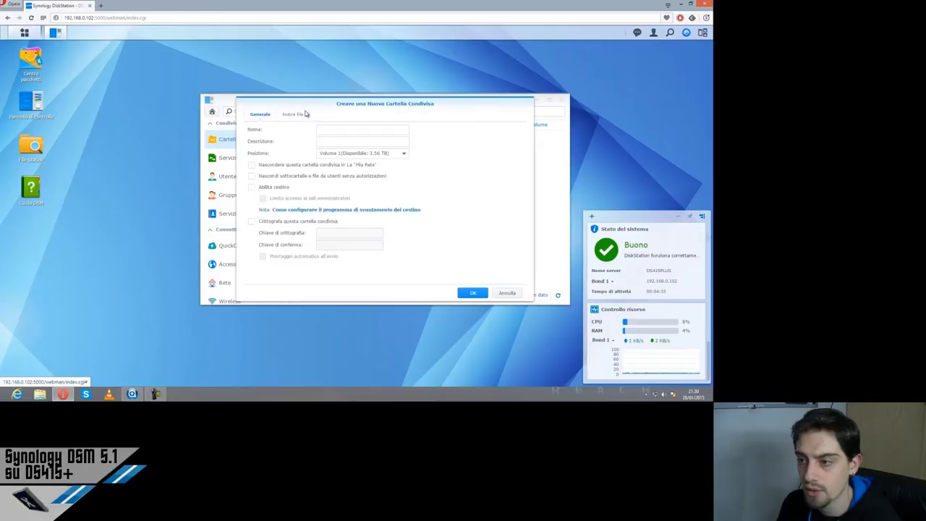
left_click_drag(340, 98, 372, 103)
left_click(371, 129)
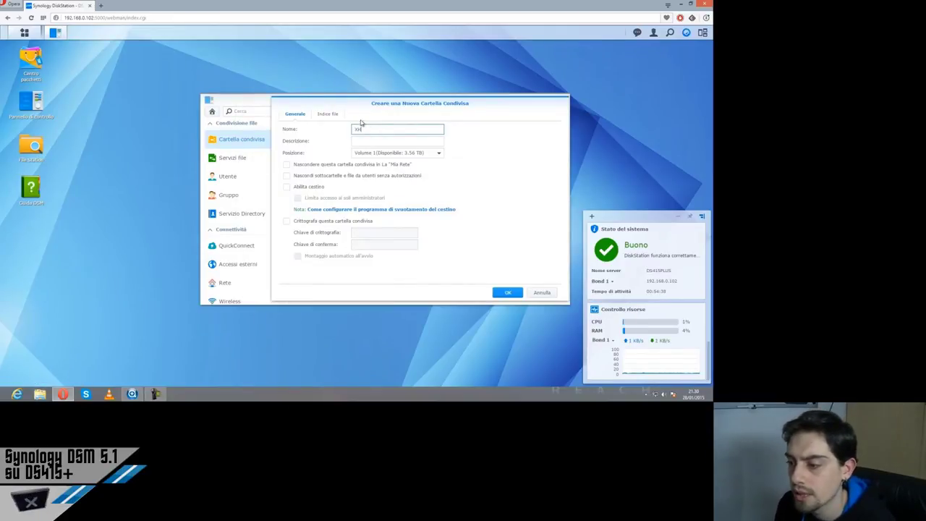
left_click(508, 293)
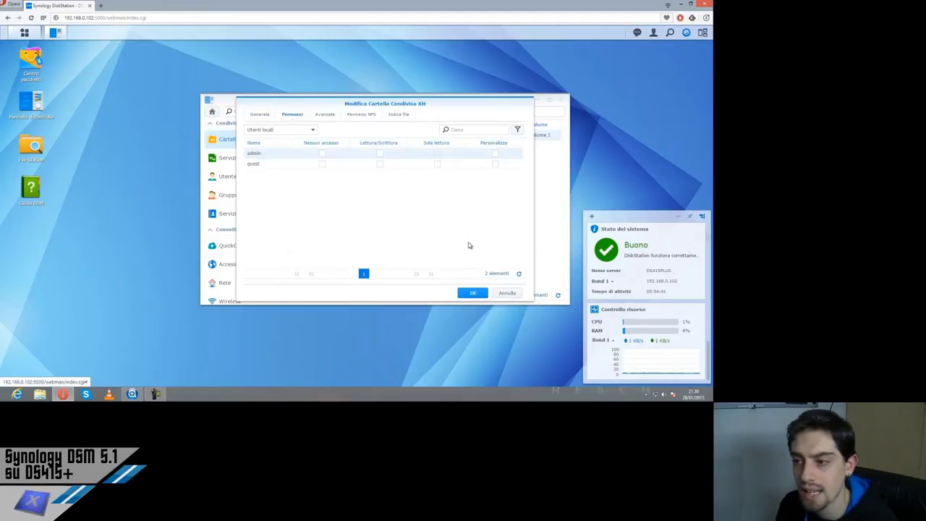
Give admin and guest Lettura/Scrittura permission on the XH folder, review its advanced, NFS and indexing settings, and save
left_click(381, 153)
left_click(382, 164)
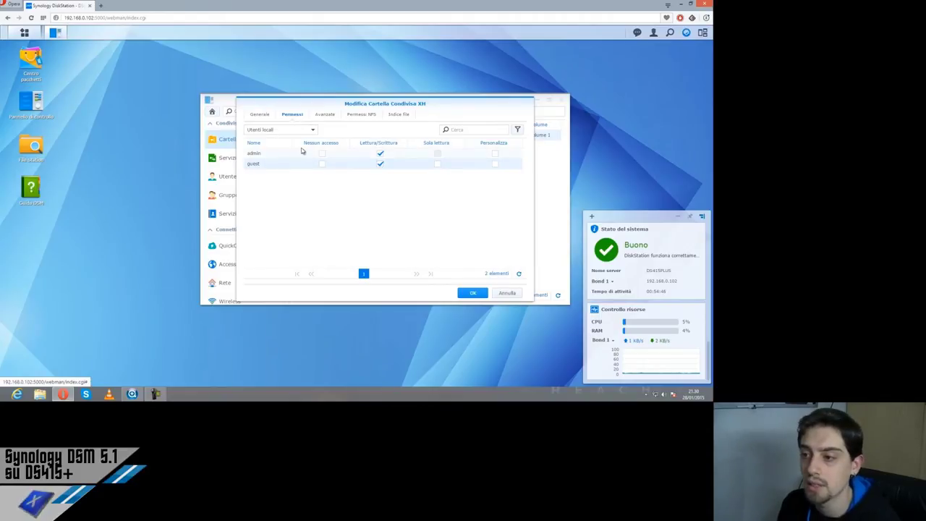
left_click(322, 118)
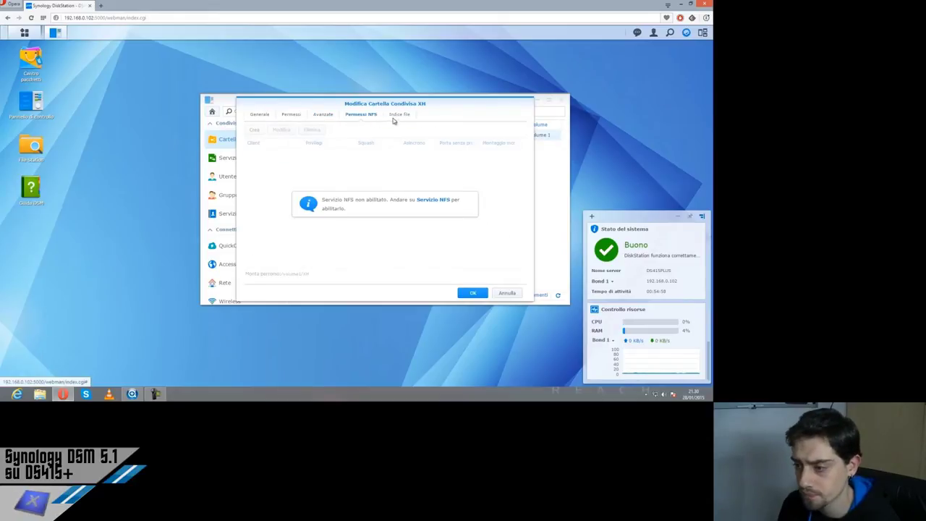
left_click(396, 115)
left_click(291, 115)
left_click(471, 293)
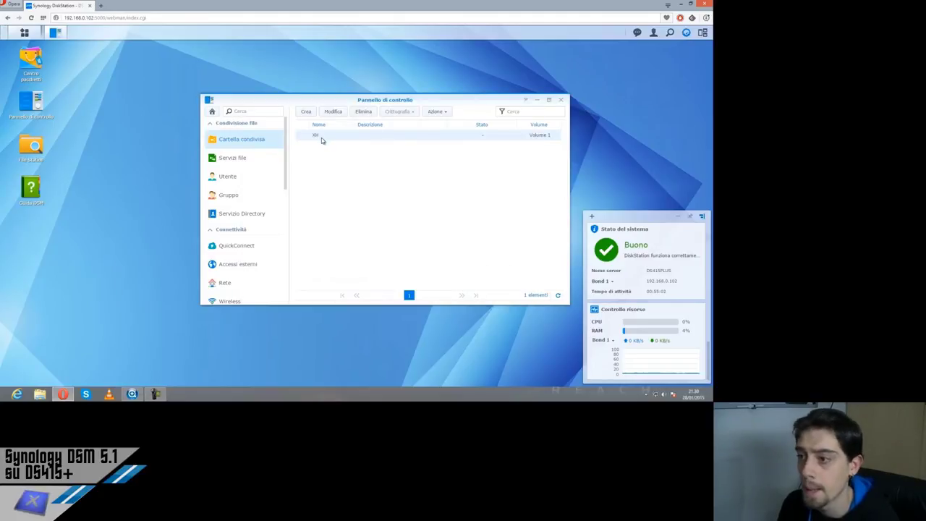
Review the Azione options for shared folders and the Windows, Mac and NFS settings in Servizi file
left_click(437, 111)
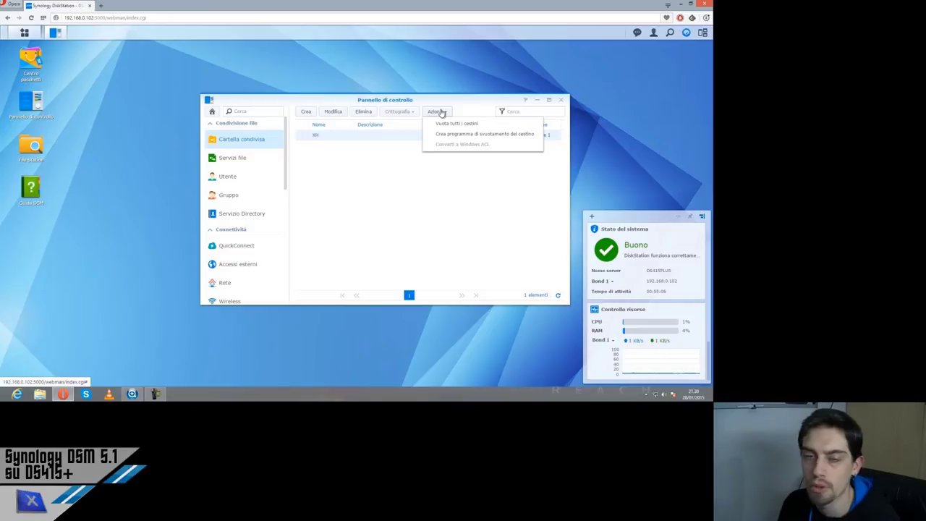
left_click(439, 112)
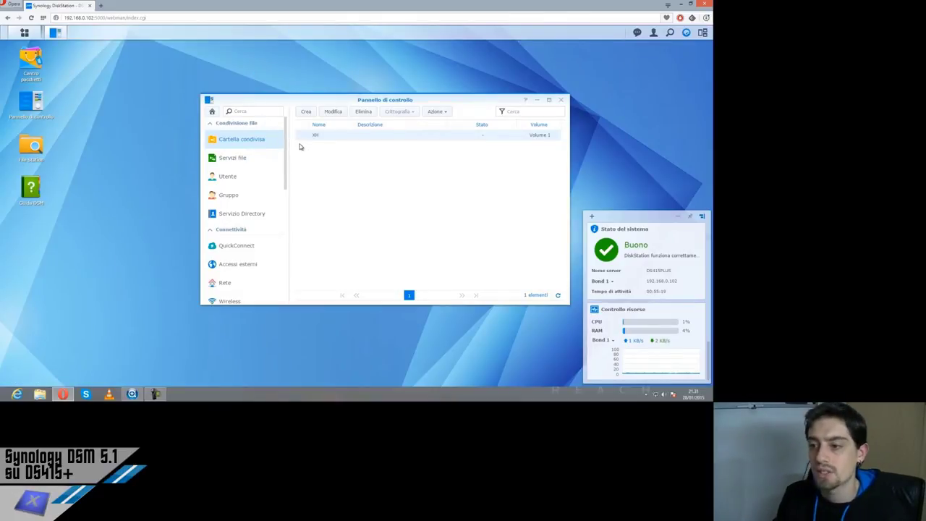
left_click(232, 158)
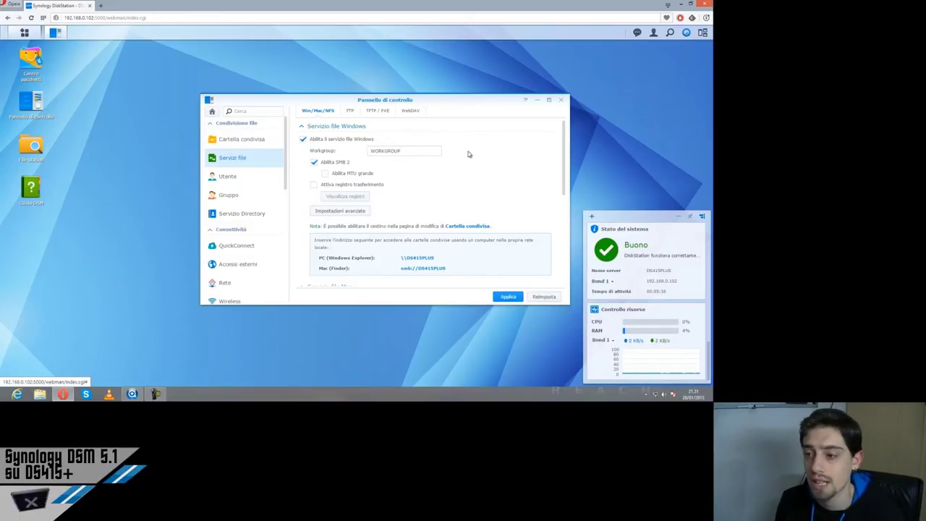
scroll(459, 171, "down", 2)
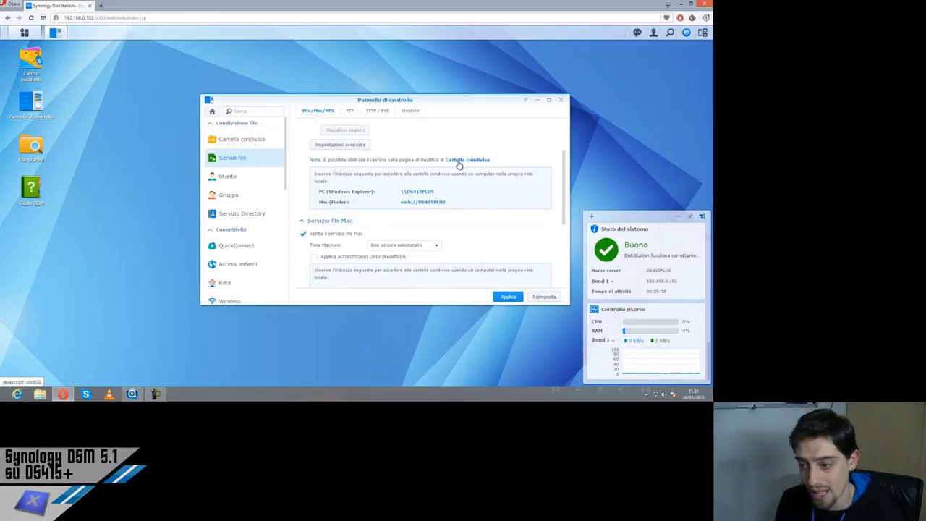
scroll(444, 185, "down", 2)
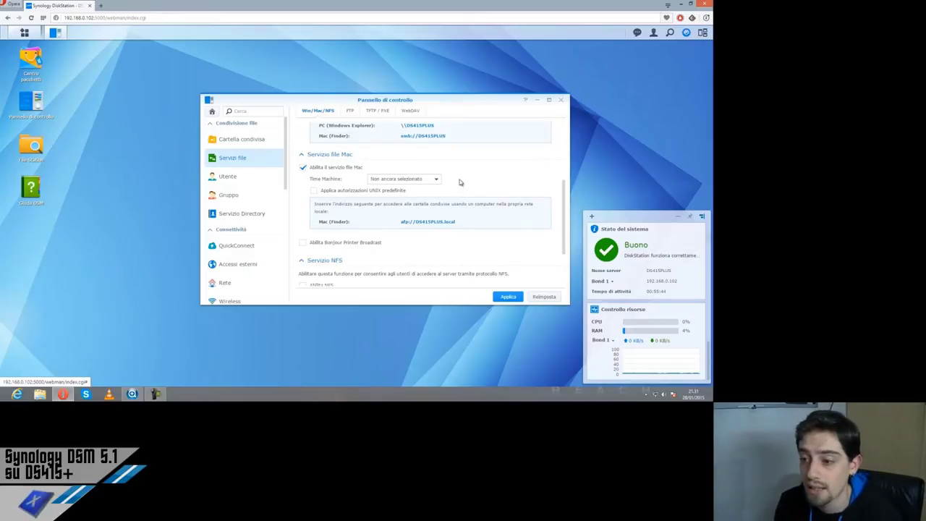
scroll(472, 171, "down", 1)
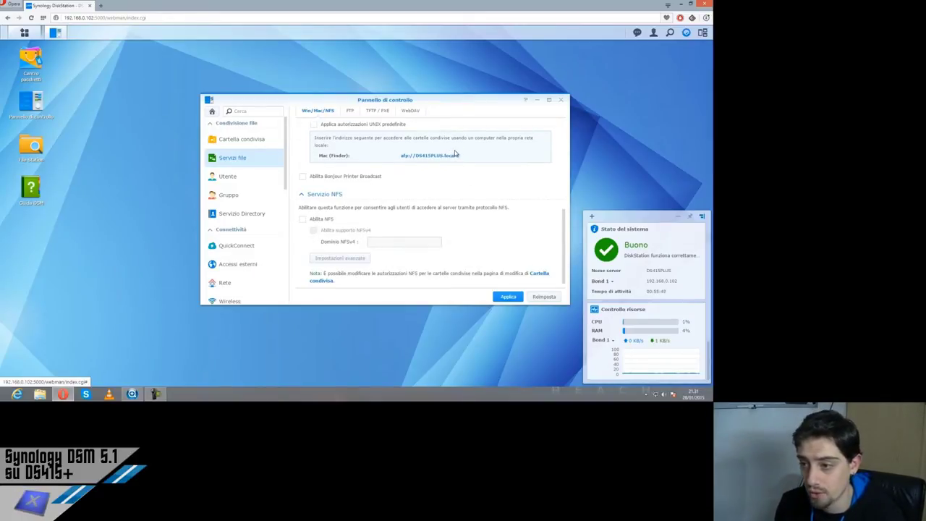
scroll(465, 182, "up", 3)
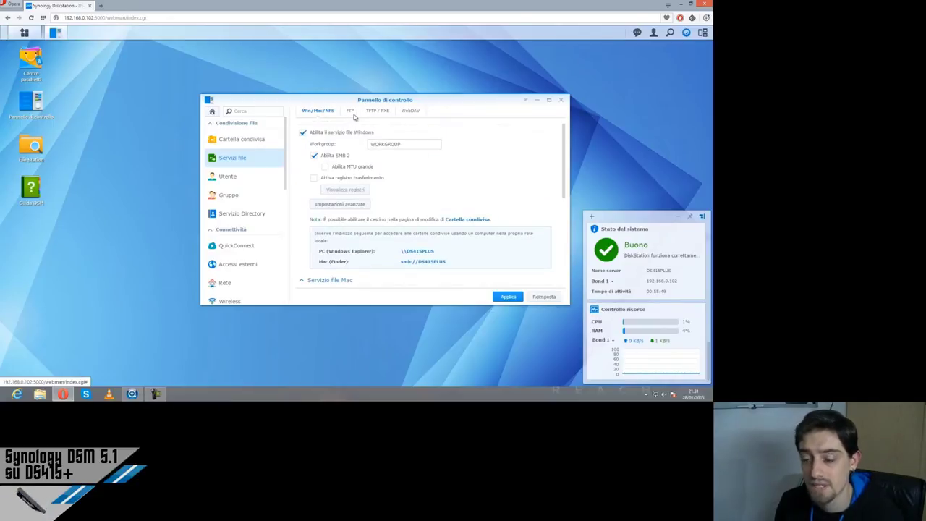
Enable the unencrypted FTP service in Servizi file and review the remaining FTP, SFTP and speed limit settings
left_click(350, 111)
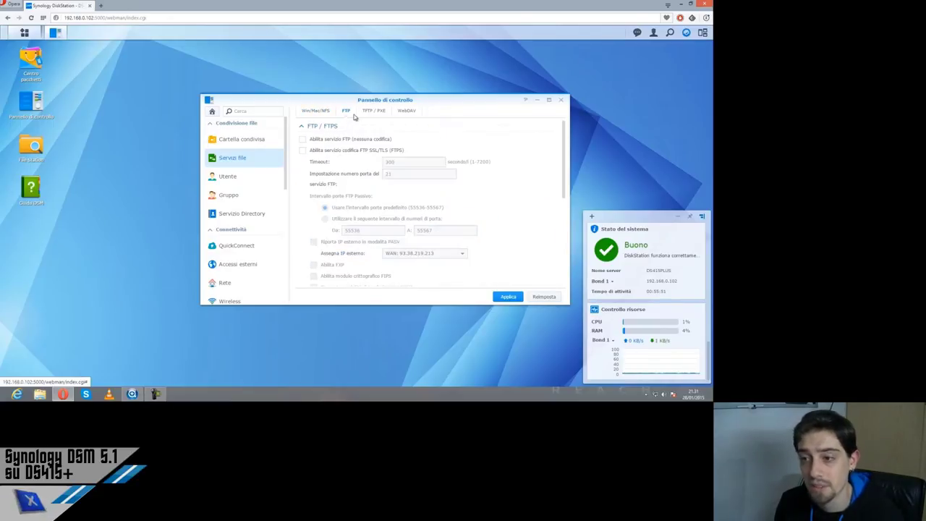
left_click(304, 139)
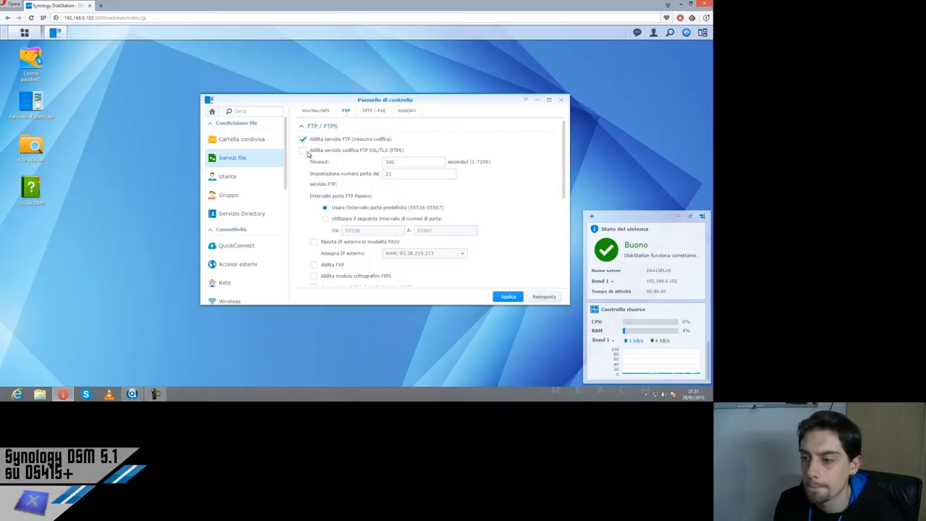
scroll(360, 138, "down", 2)
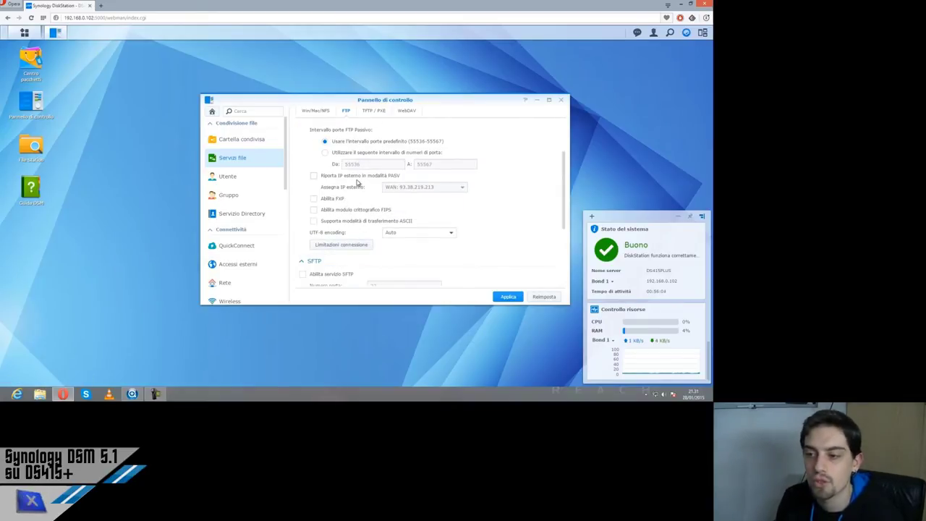
scroll(358, 179, "down", 2)
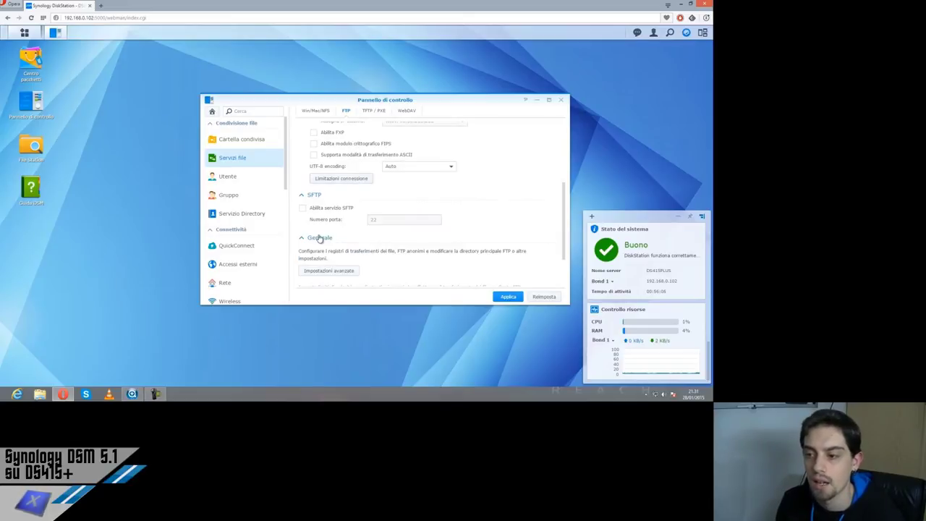
scroll(320, 237, "down", 2)
scroll(388, 242, "up", 5)
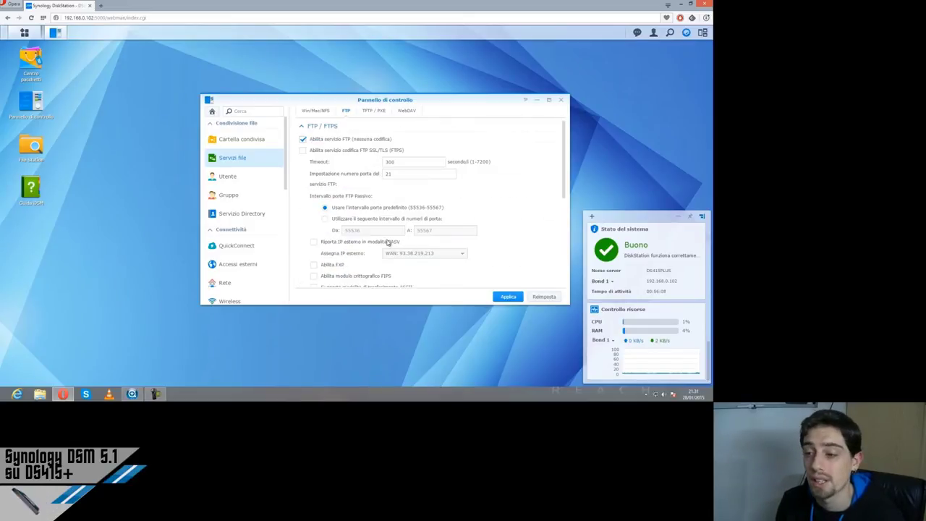
scroll(403, 223, "down", 5)
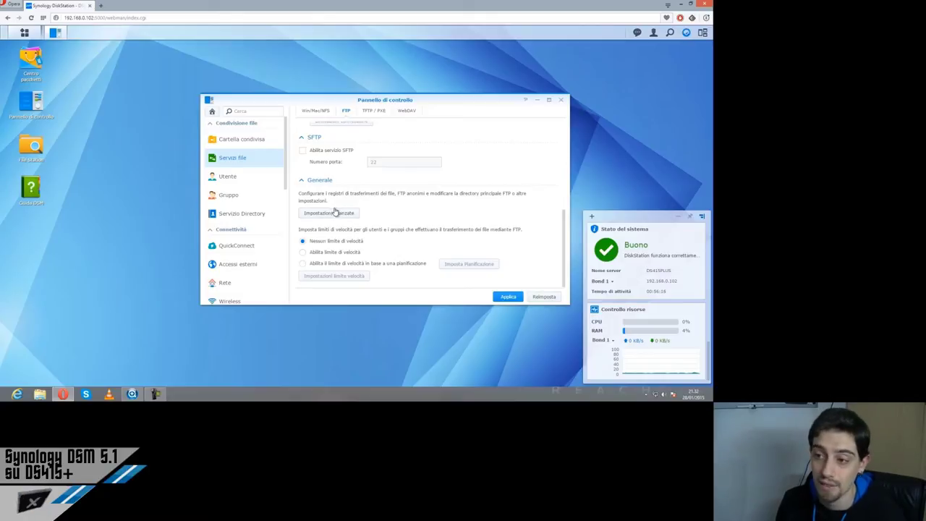
scroll(391, 186, "up", 5)
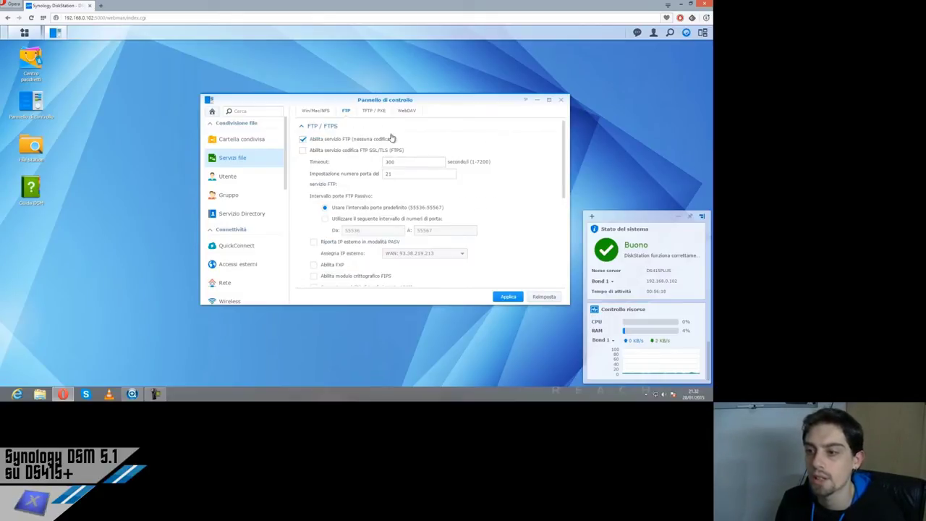
Review the TFTP / PXE settings and show the WebDAV settings in Servizi file
left_click(373, 115)
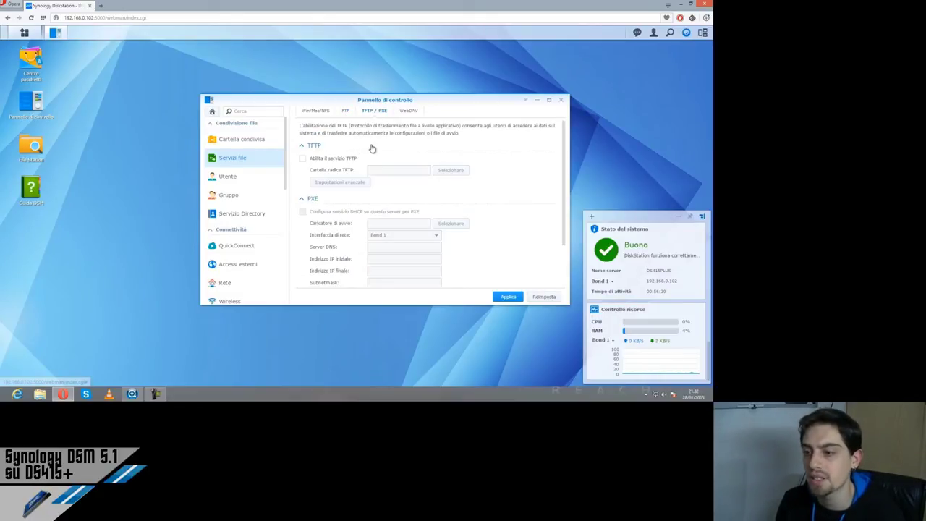
scroll(366, 153, "down", 1)
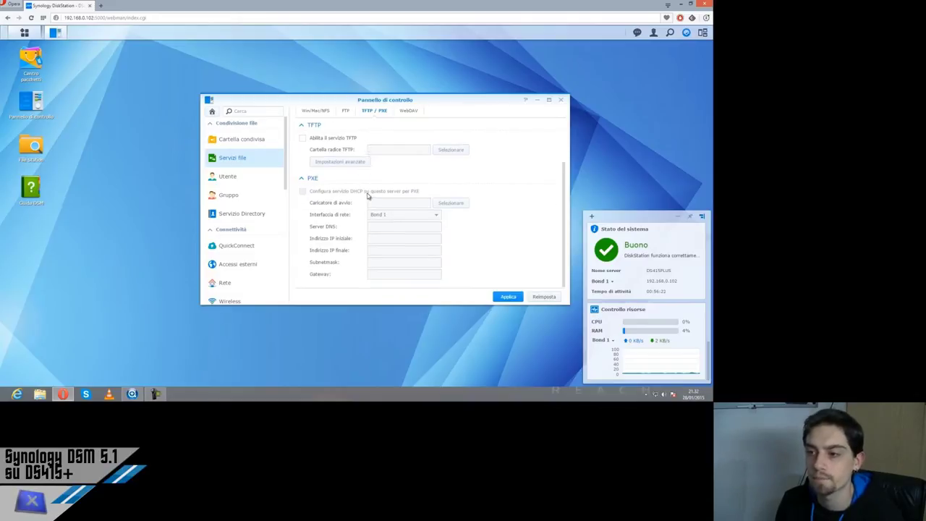
scroll(376, 185, "up", 1)
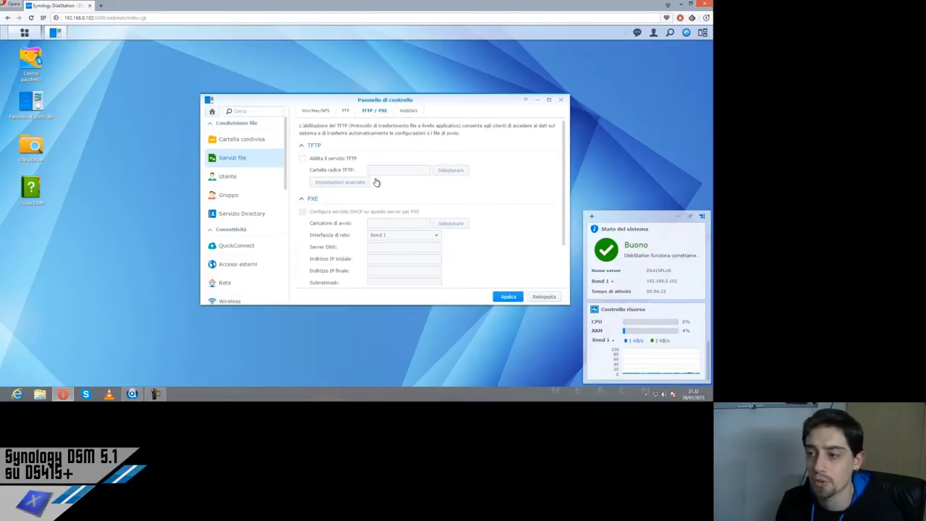
left_click(409, 110)
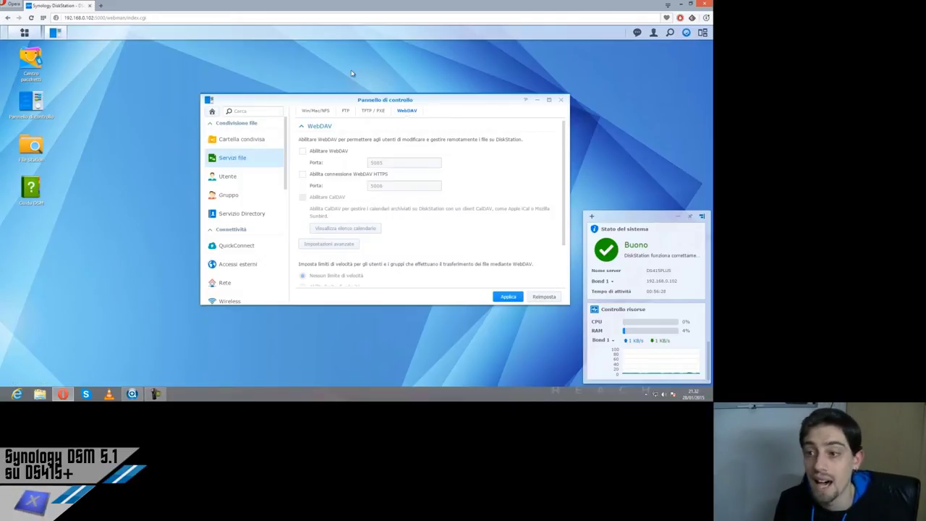
Leave Servizi file discarding the unsaved changes, show the Utente list and review the options for creating users
left_click(232, 178)
left_click(449, 212)
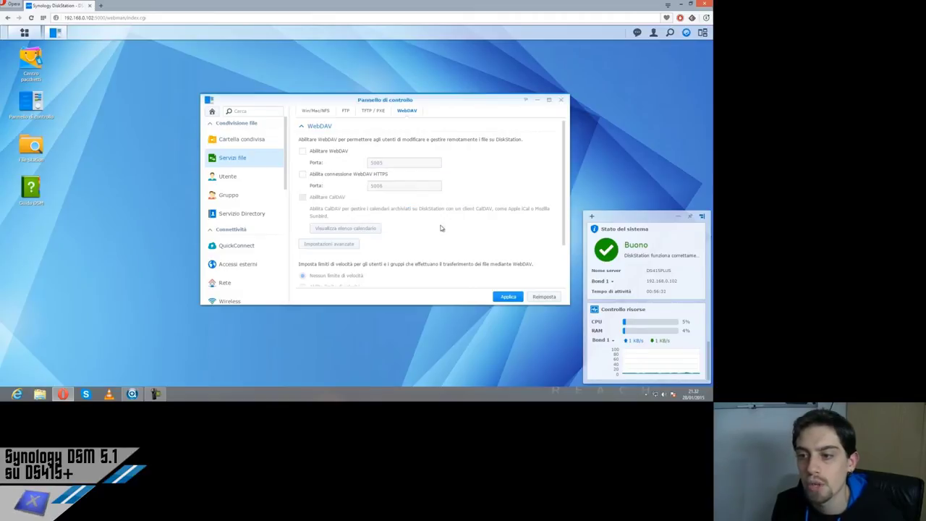
left_click(229, 179)
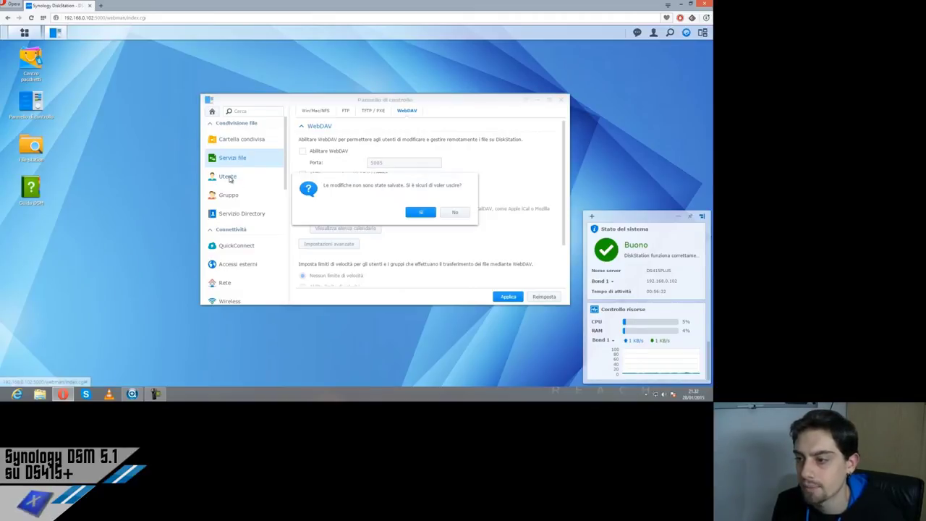
left_click(423, 212)
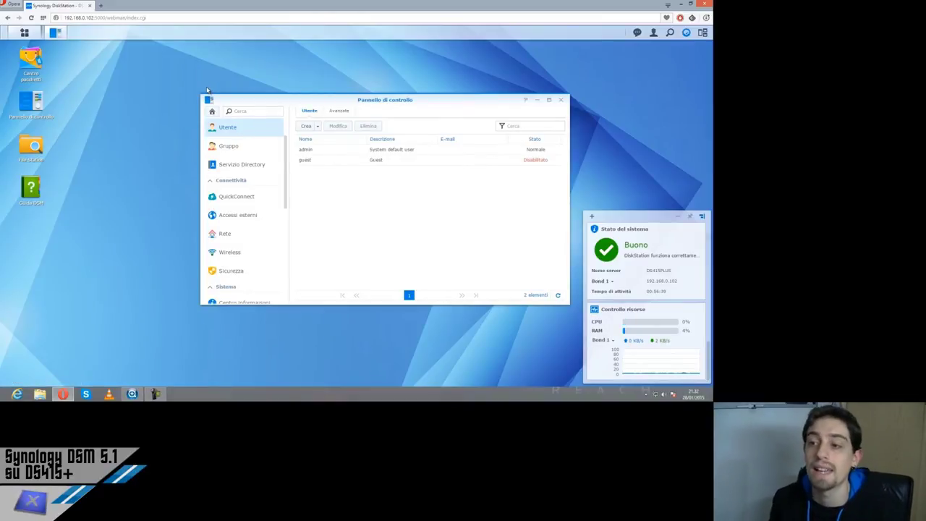
left_click(316, 127)
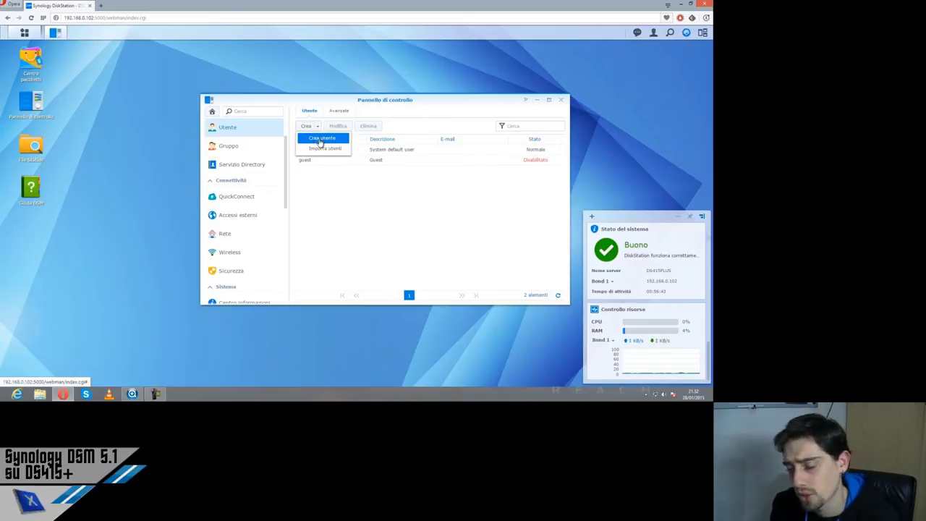
left_click(317, 128)
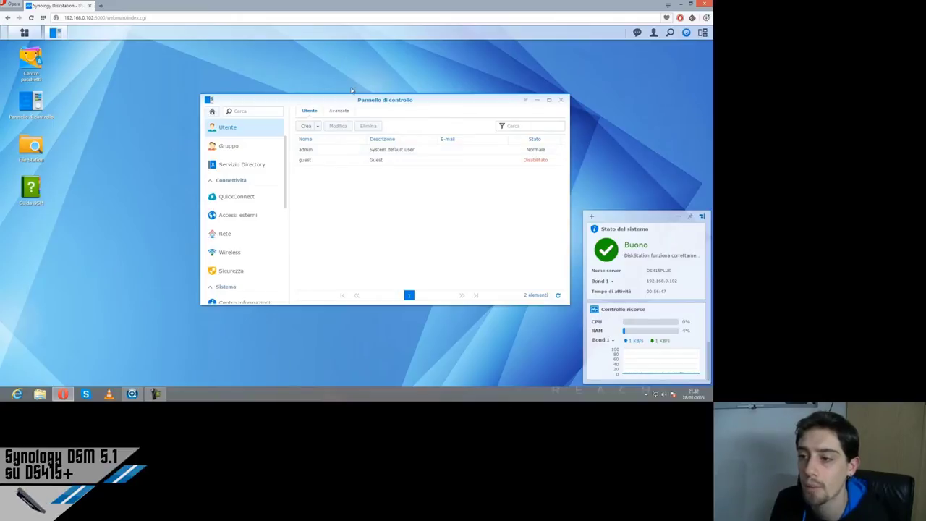
Review the admin account's information, groups, permissions, quota and speed limit settings, then close them without saving
left_click(380, 150)
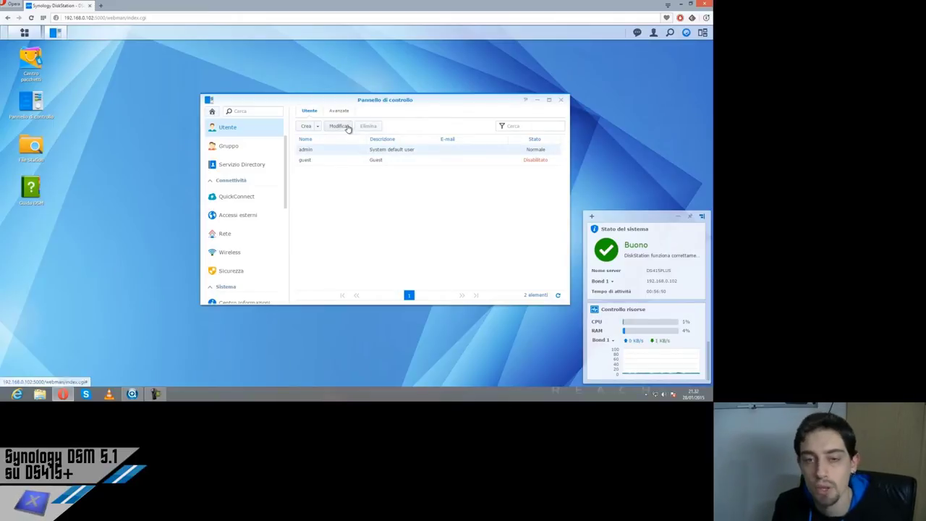
left_click(347, 128)
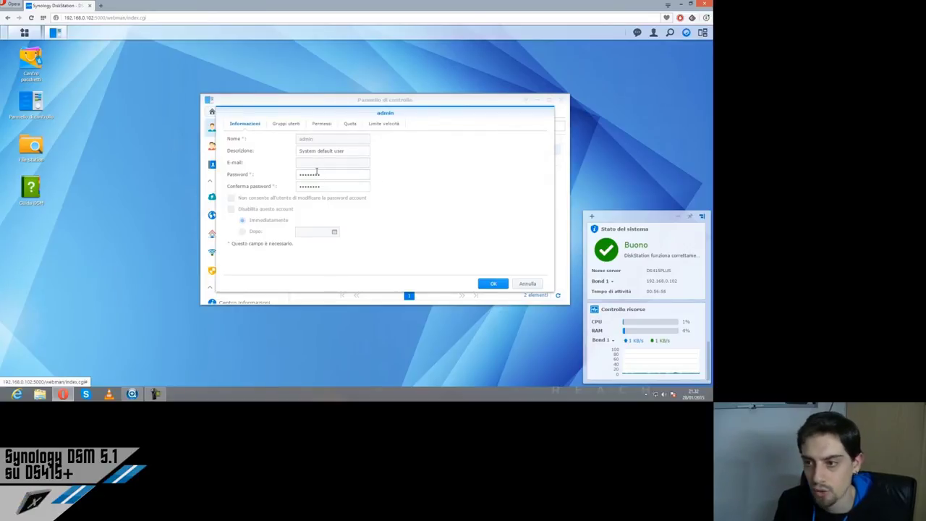
left_click(296, 124)
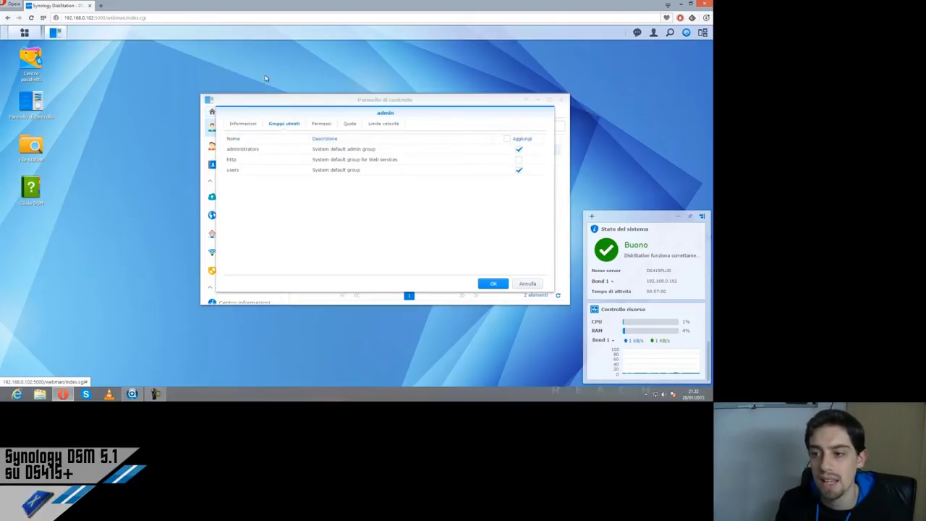
left_click(324, 126)
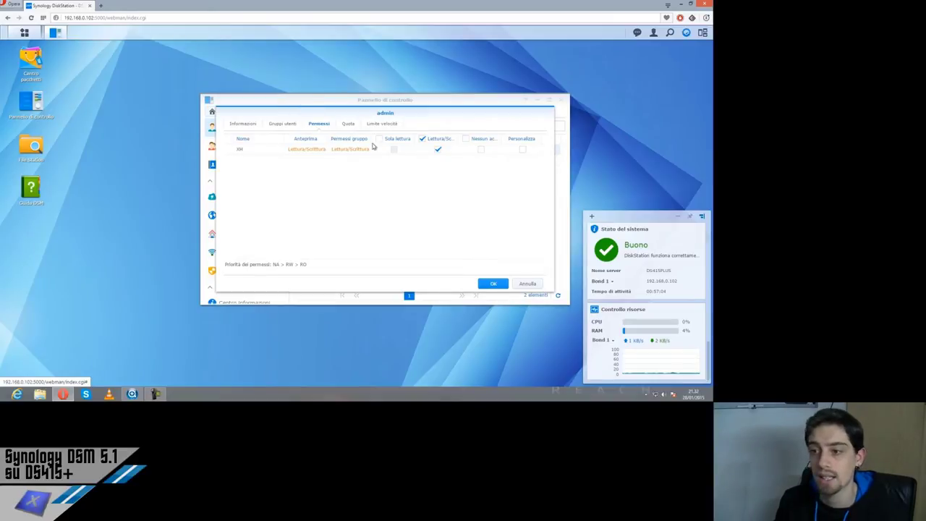
left_click(348, 125)
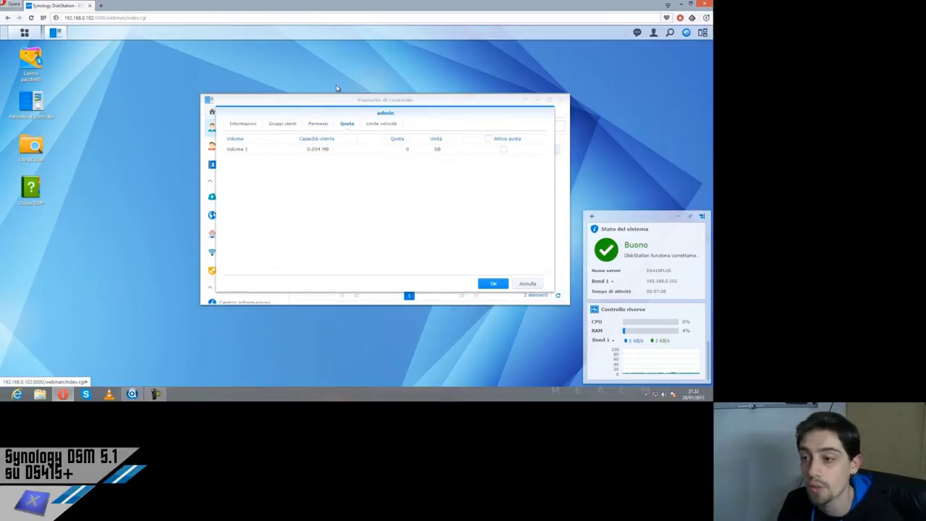
left_click(383, 126)
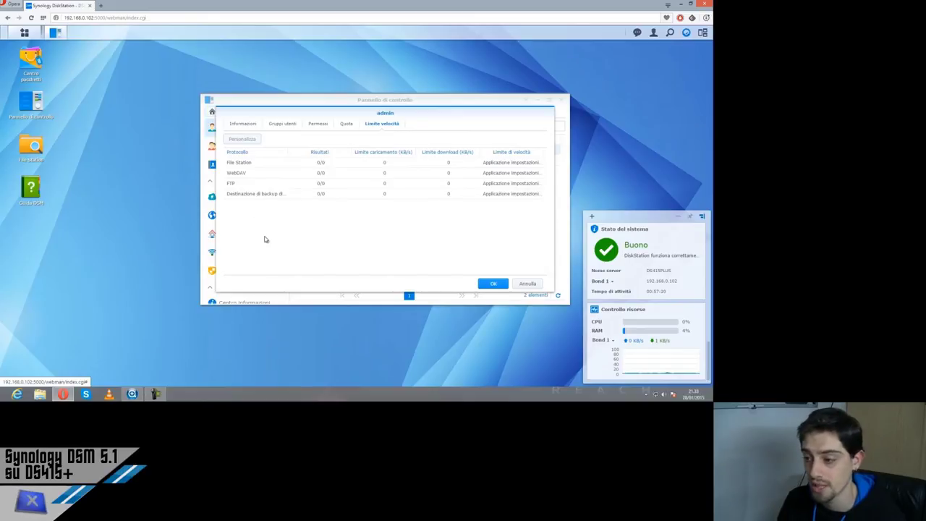
left_click(527, 283)
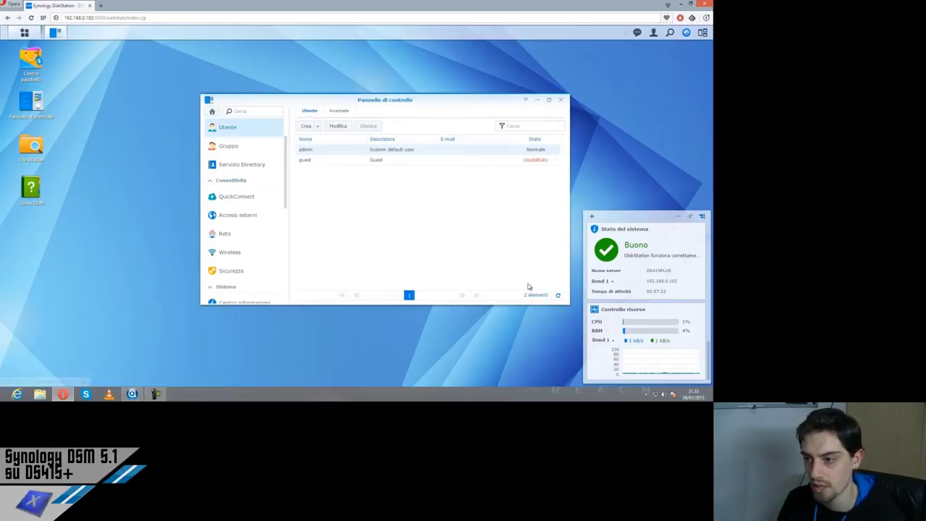
Review the advanced Utente settings for password rules, two-step verification and user home
left_click(338, 112)
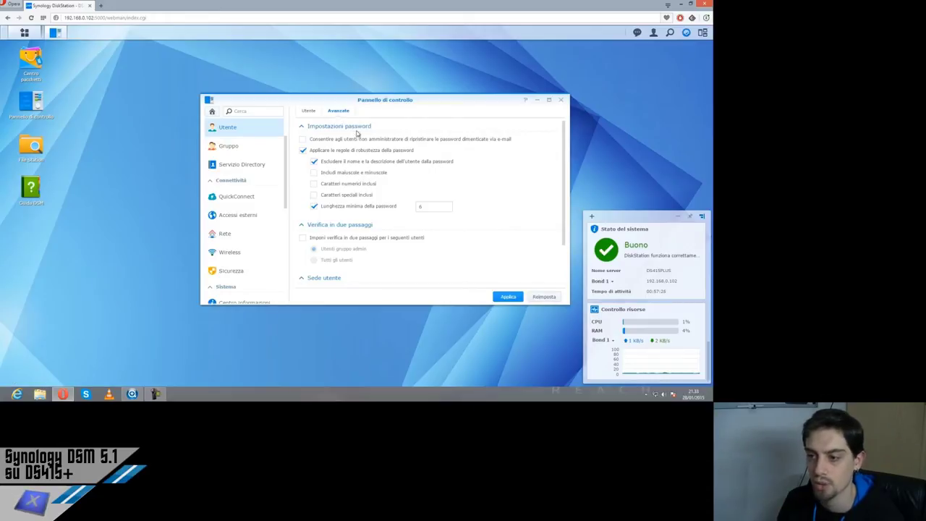
scroll(374, 153, "down", 3)
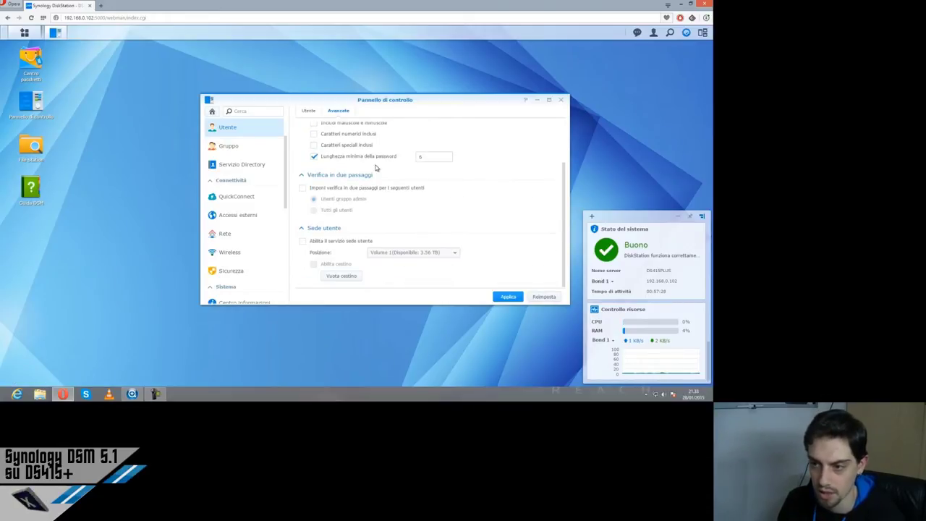
scroll(354, 124, "up", 3)
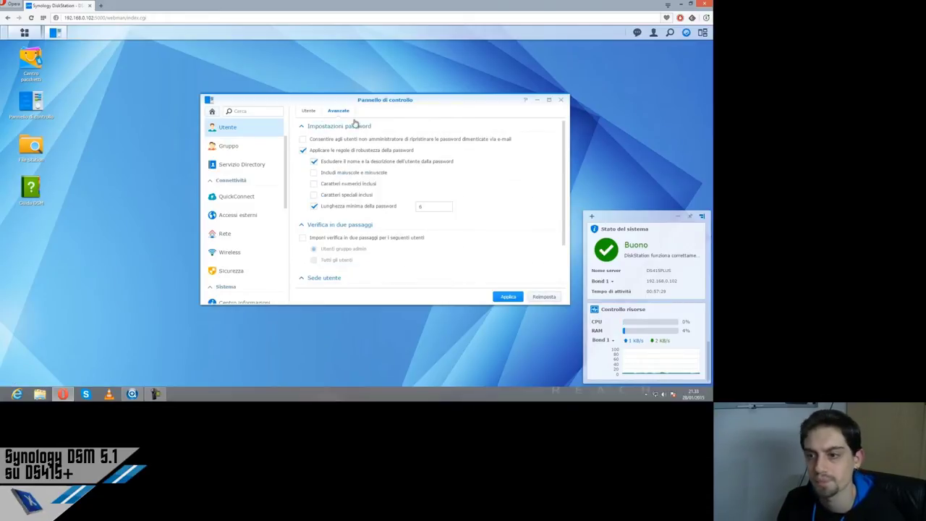
Show the Gruppo list, examine the members of the administrators group and check the users and http groups
left_click(238, 148)
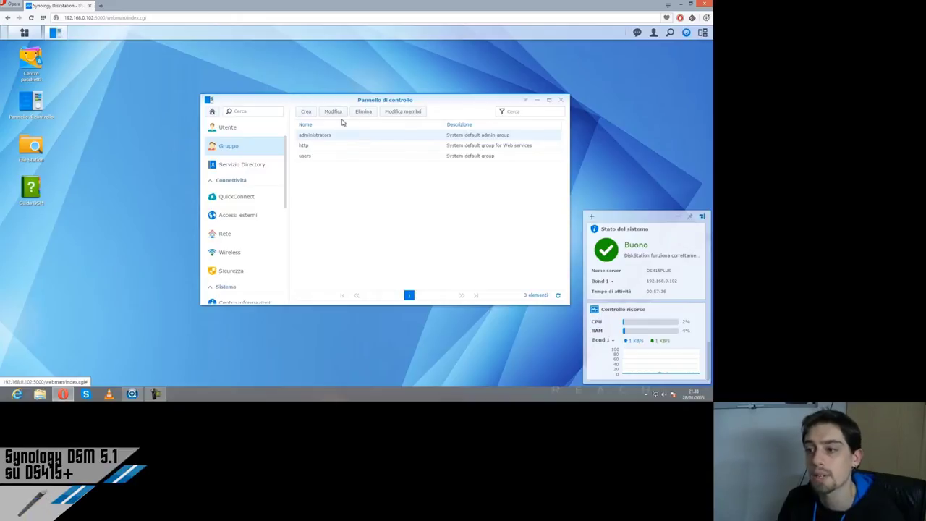
left_click(412, 115)
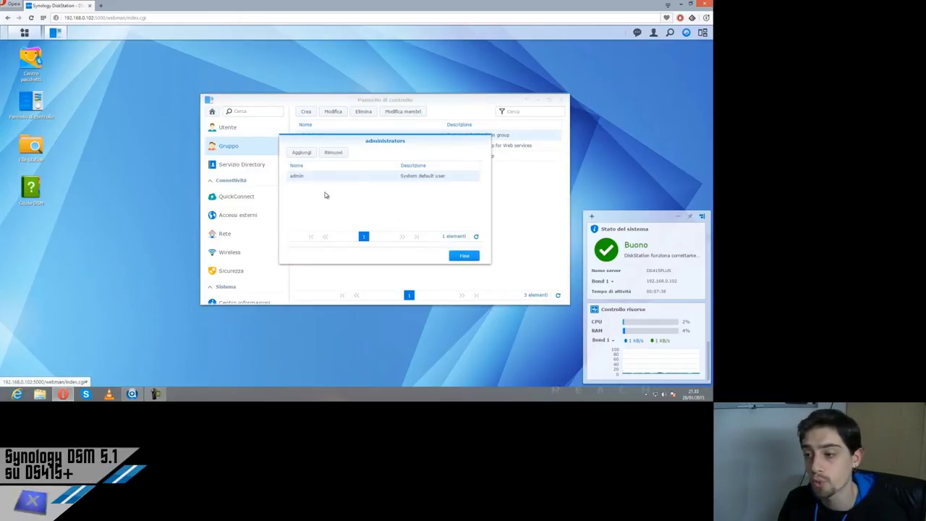
left_click(463, 256)
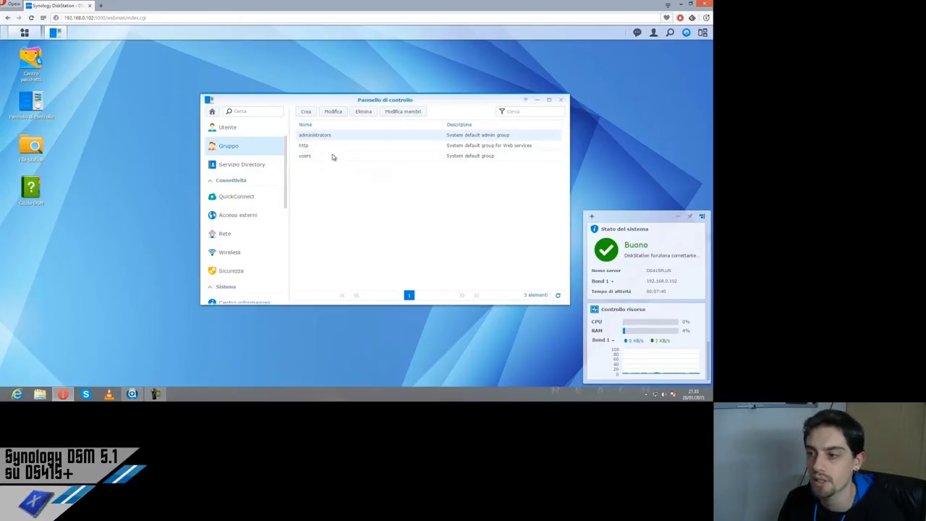
left_click(398, 114)
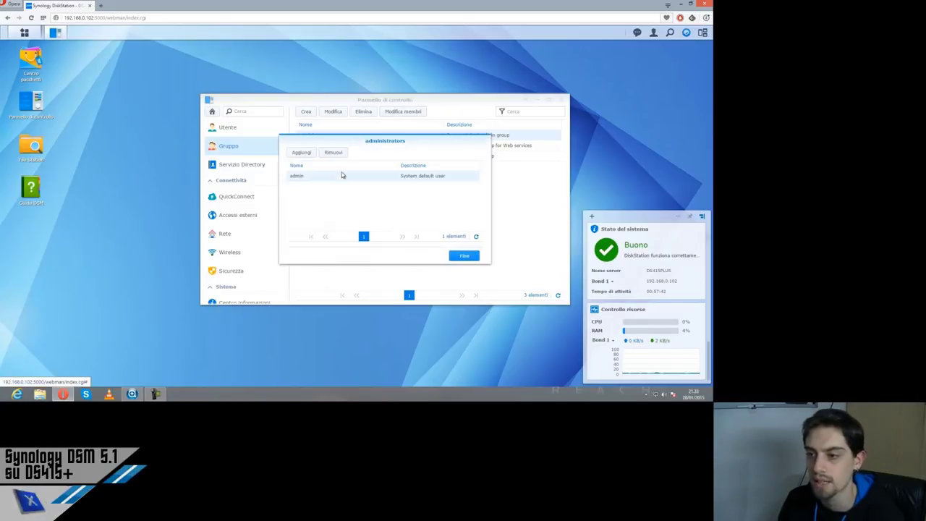
left_click(464, 256)
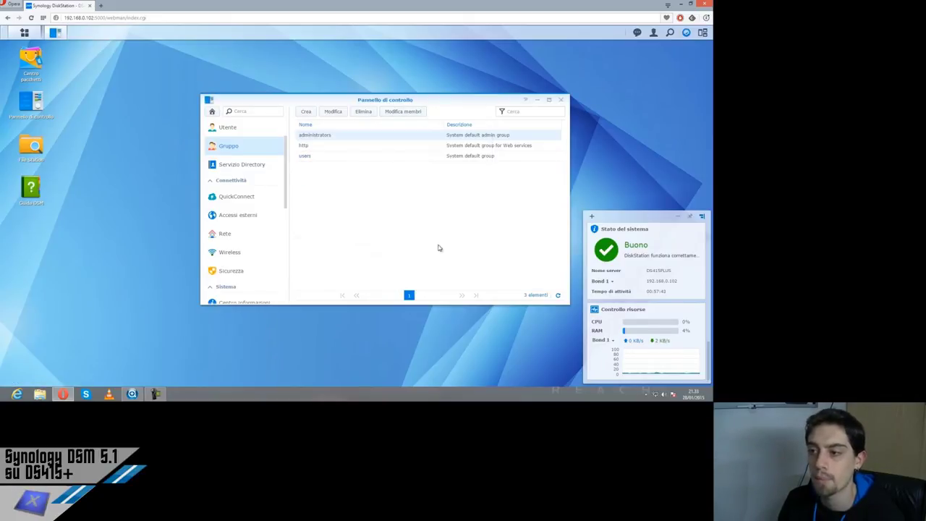
left_click(332, 157)
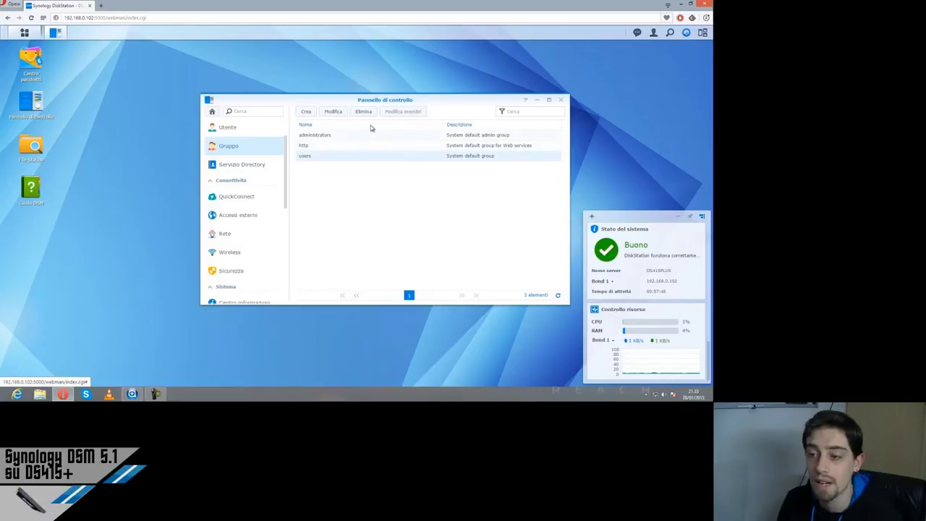
left_click(317, 144)
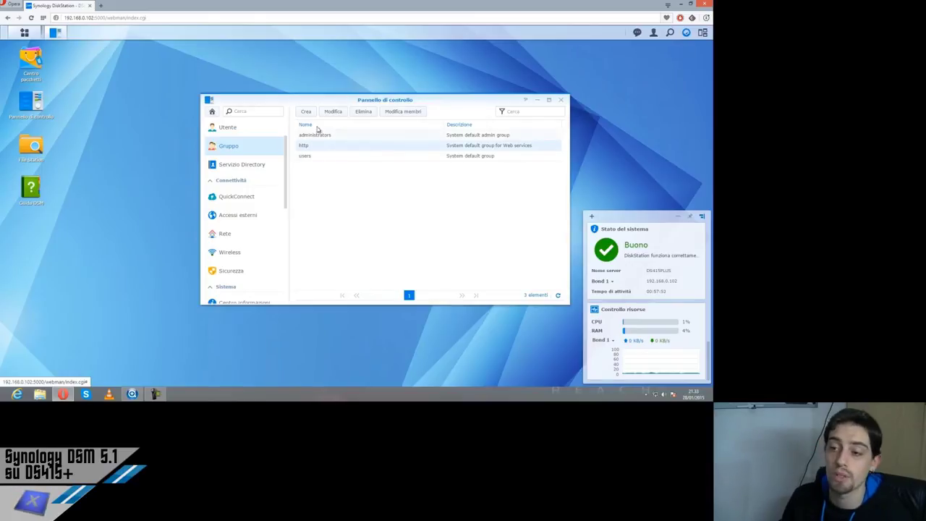
Review the Servizio Directory settings, ticking Accedi al dominio to look at the domain fields and checking the LDAP client options
left_click(247, 167)
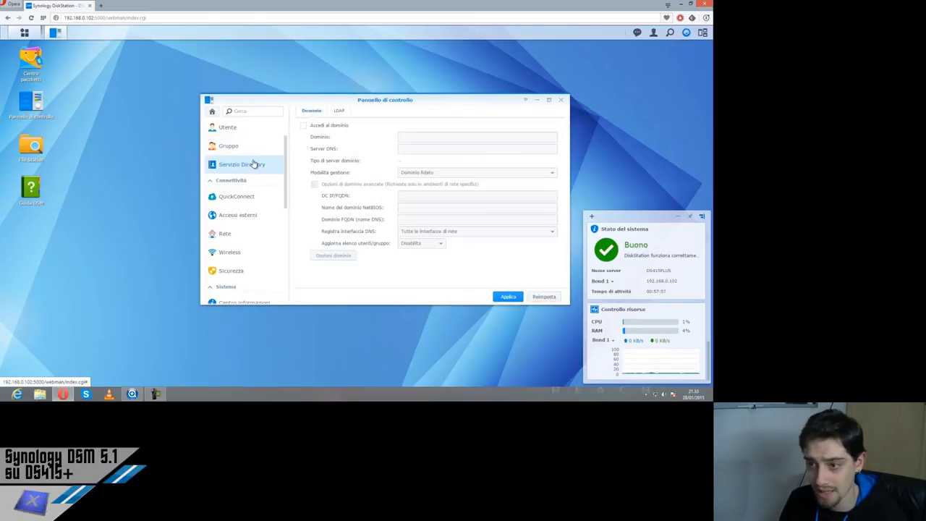
scroll(253, 164, "up", 1)
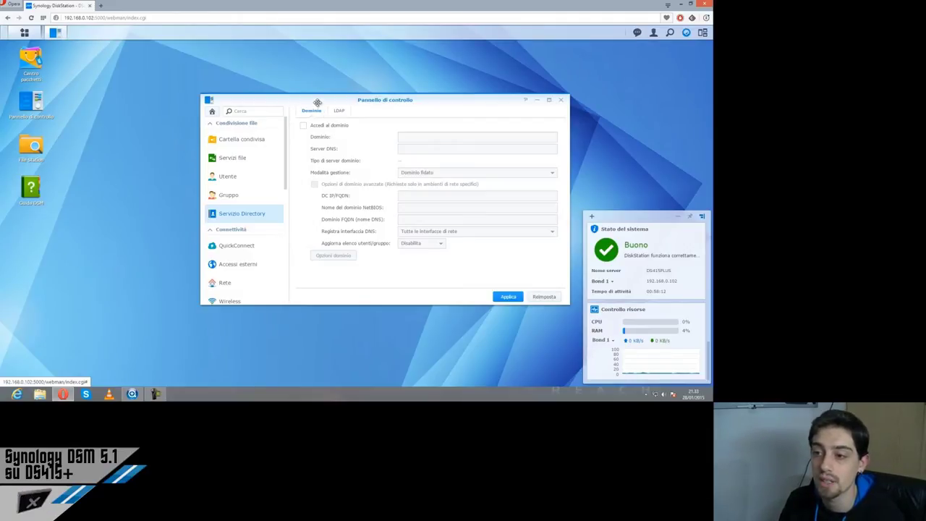
left_click(327, 126)
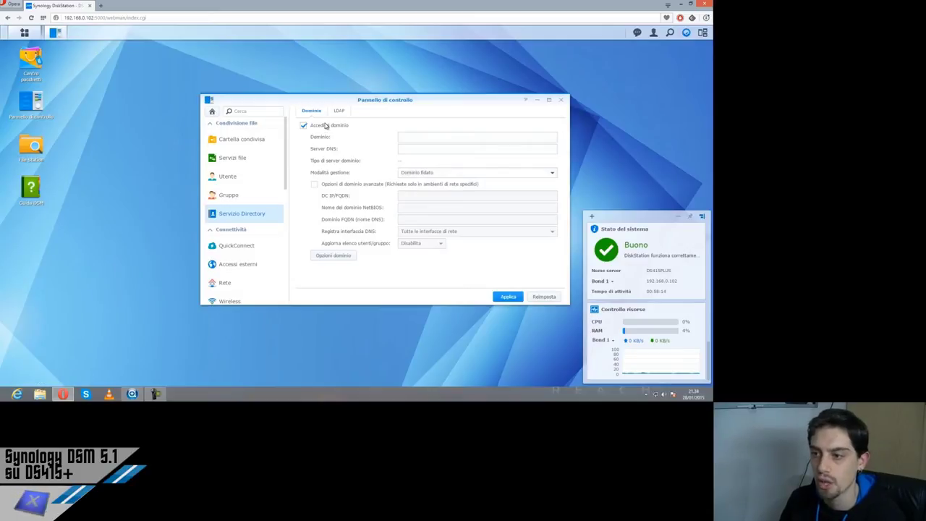
left_click(337, 115)
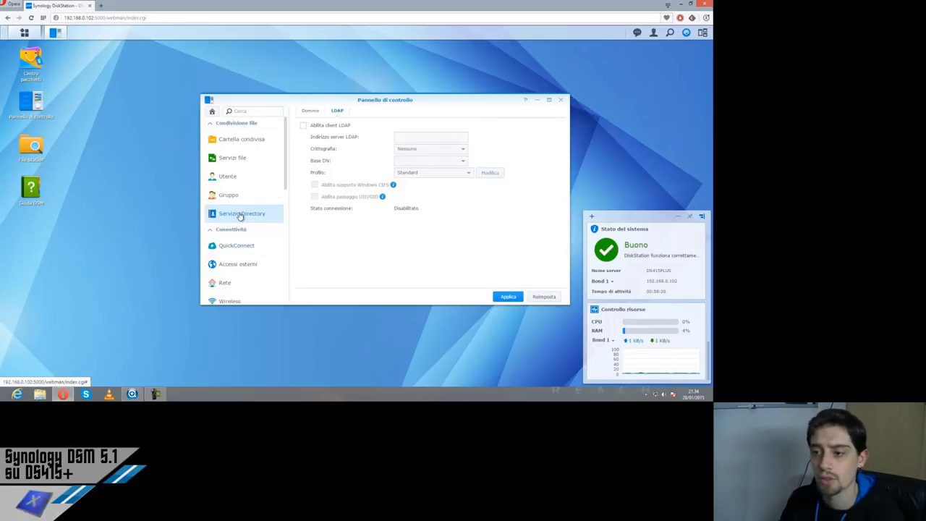
scroll(282, 179, "down", 1)
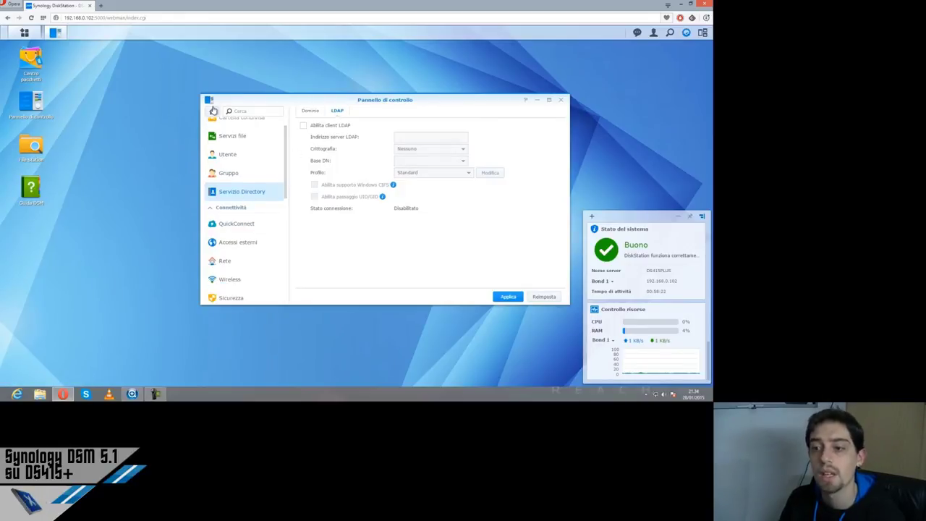
Show the QuickConnect settings, enable QuickConnect temporarily to review the account and ID options, and disable it again
left_click(212, 110)
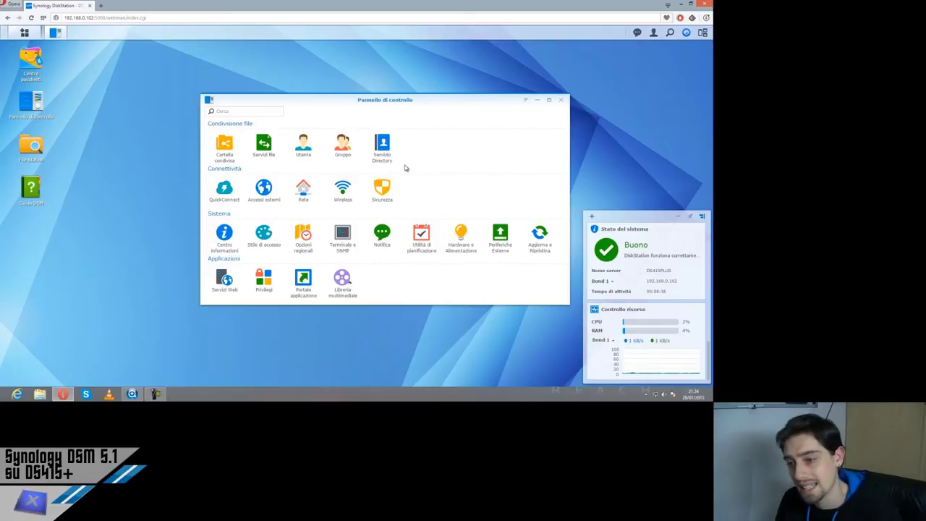
left_click(224, 189)
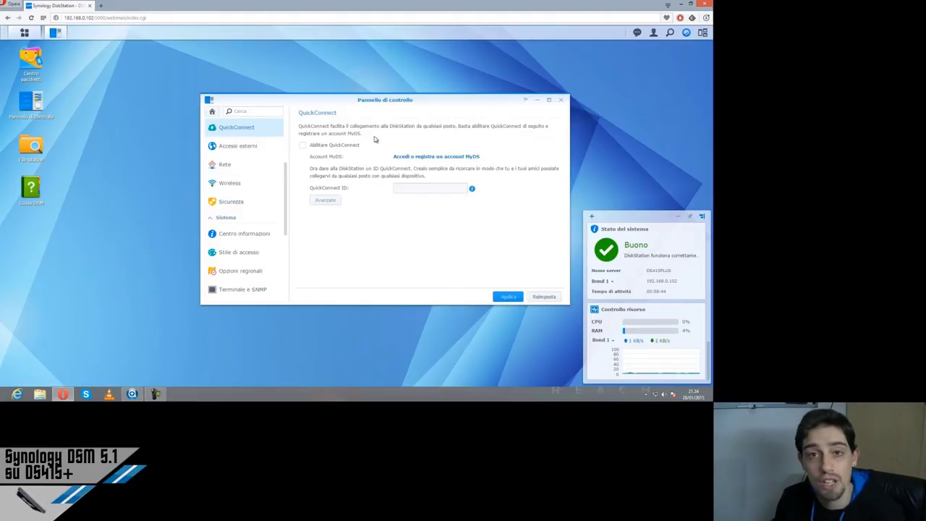
left_click(334, 146)
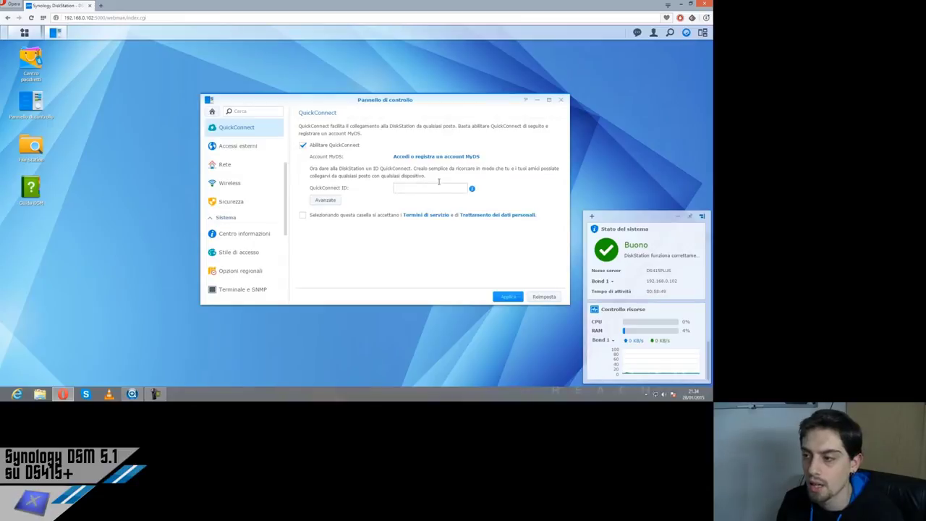
mouse_move(475, 191)
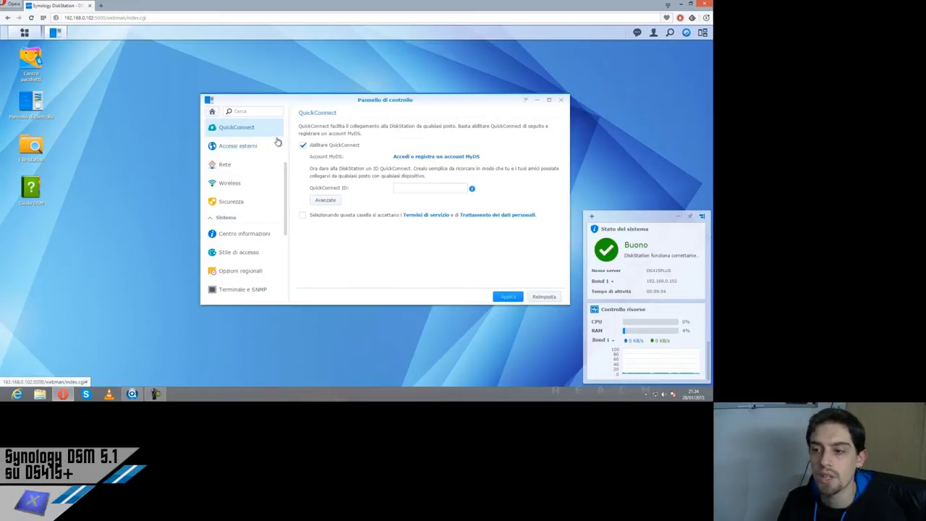
left_click(303, 145)
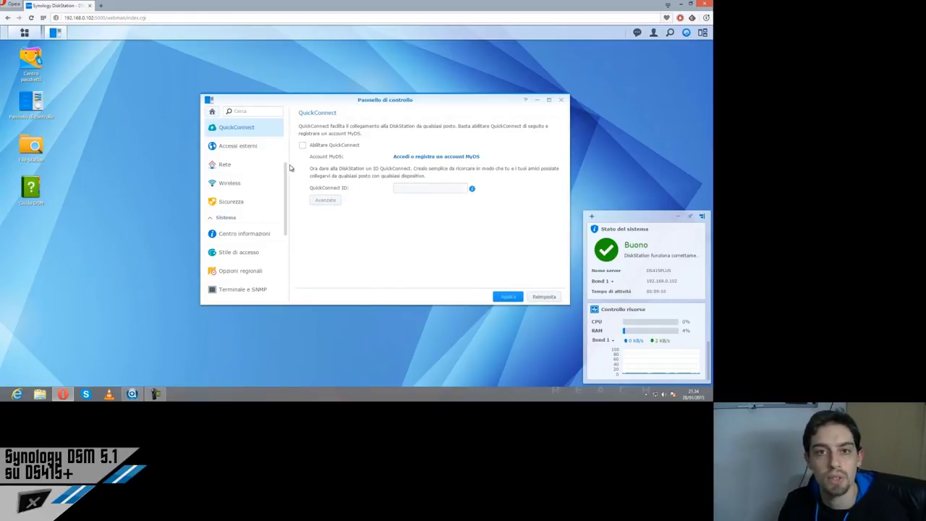
Review the DDNS and Configurazione router settings in Accessi esterni, declining the switch to the Rete settings
left_click(253, 146)
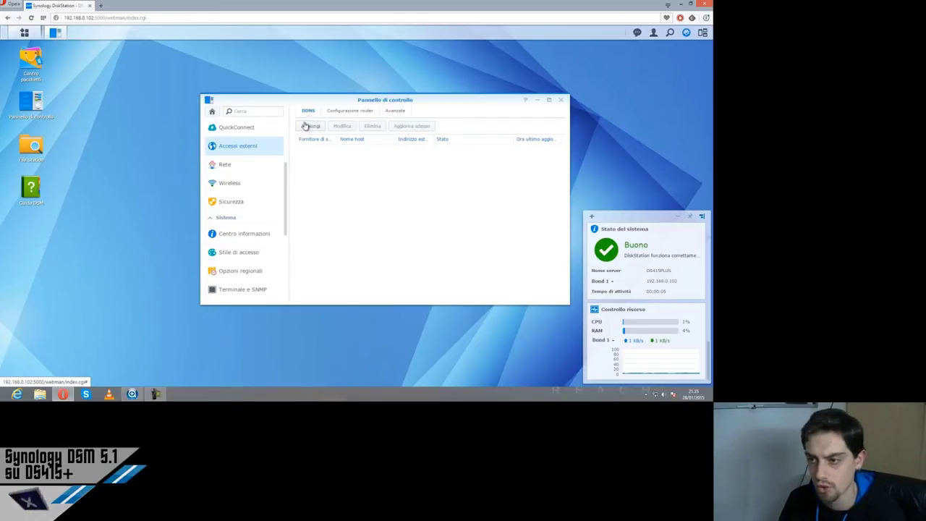
left_click(348, 112)
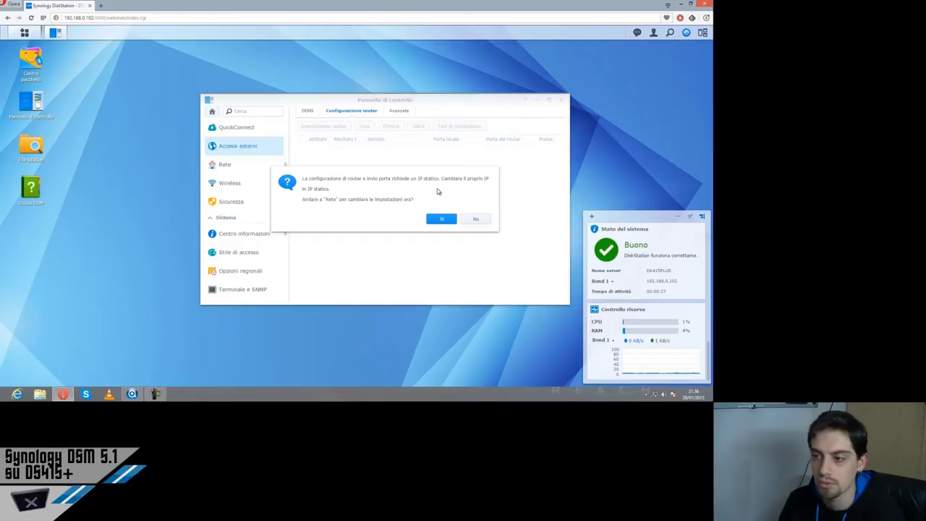
left_click(477, 219)
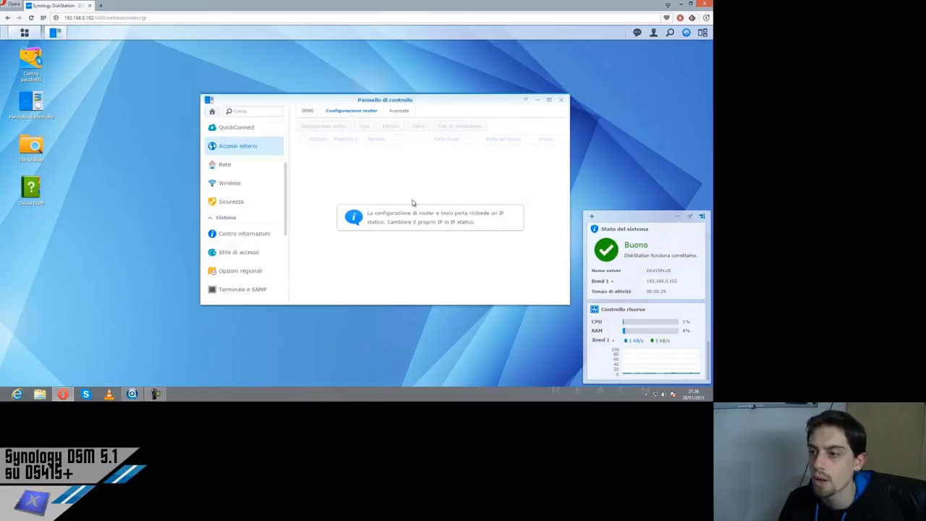
Review the Avanzate settings in Accessi esterni, then the general Rete settings, including server name, DNS, proxy and IPv6 tunnel
left_click(396, 111)
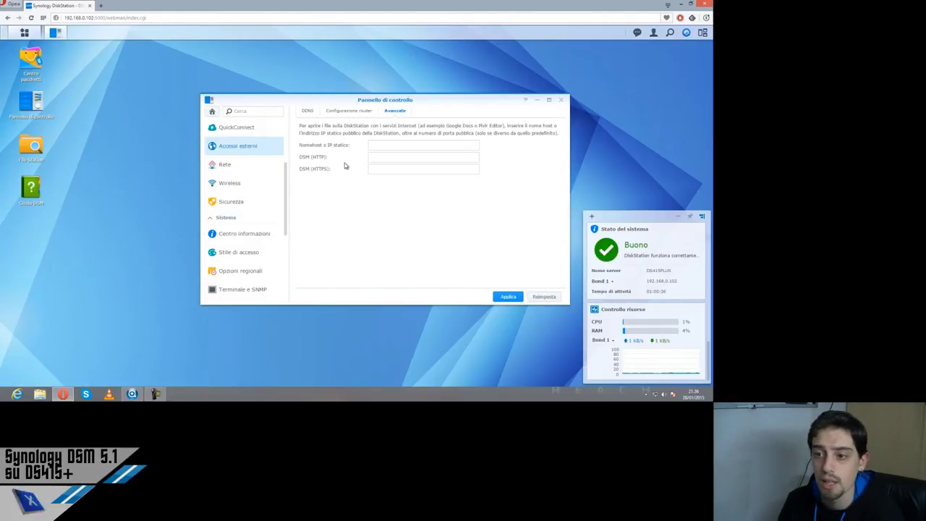
left_click(230, 170)
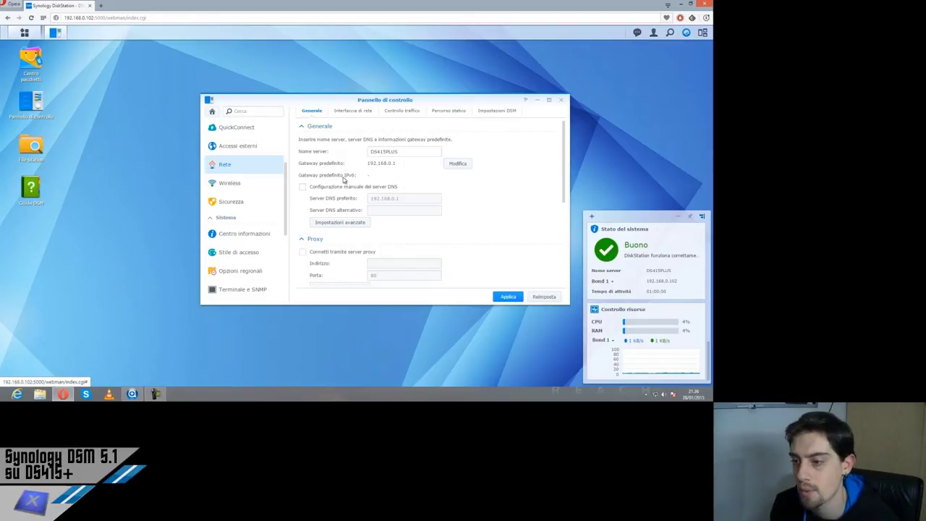
scroll(343, 179, "down", 3)
scroll(343, 180, "down", 1)
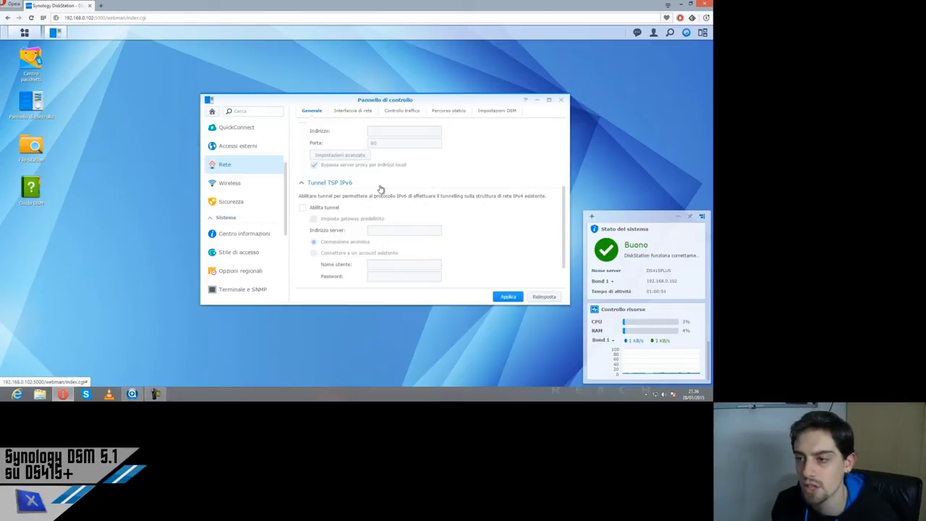
scroll(380, 190, "up", 5)
Examine the Bond 1 network interface details and its Link Aggregation modes, leaving the edit dialog without saving
left_click(342, 114)
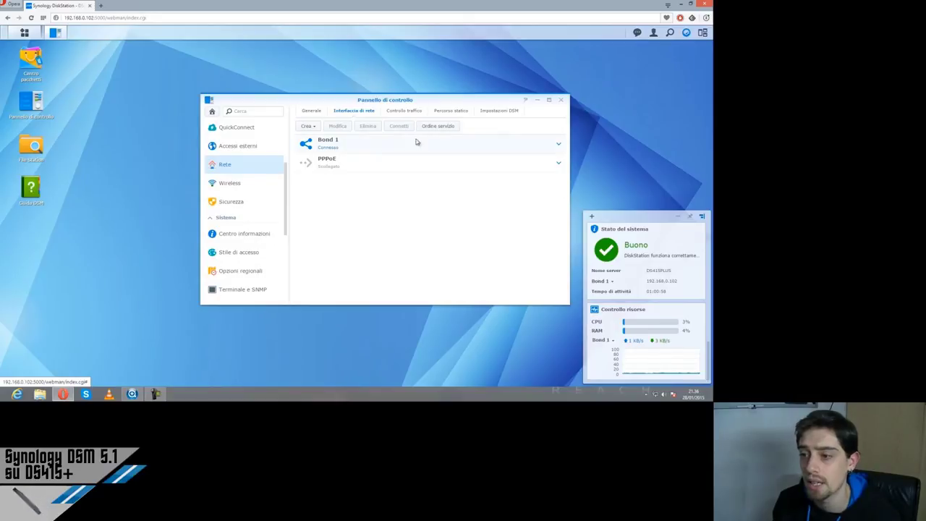
left_click(558, 145)
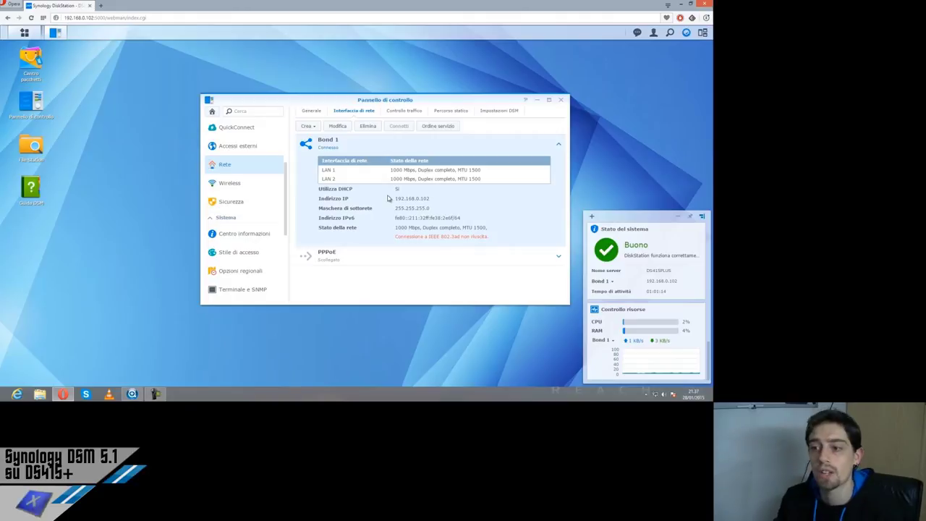
left_click(345, 127)
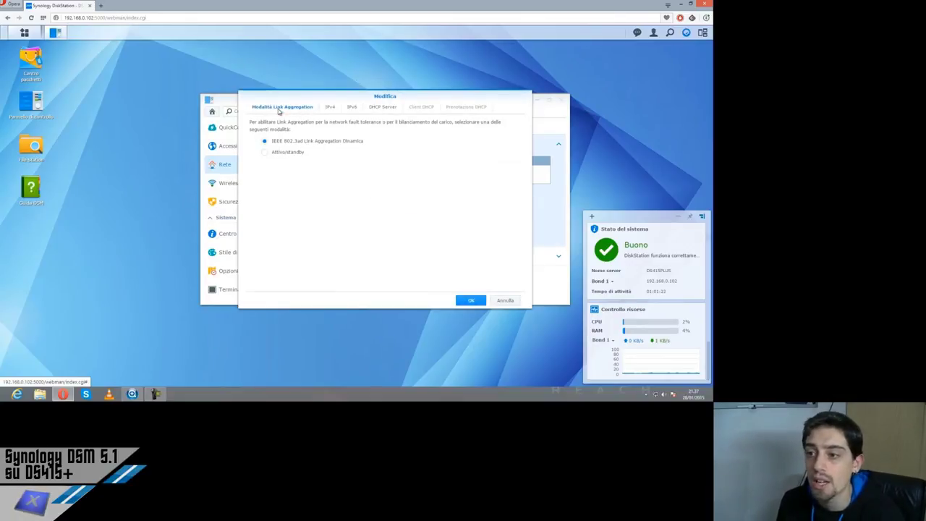
left_click(505, 301)
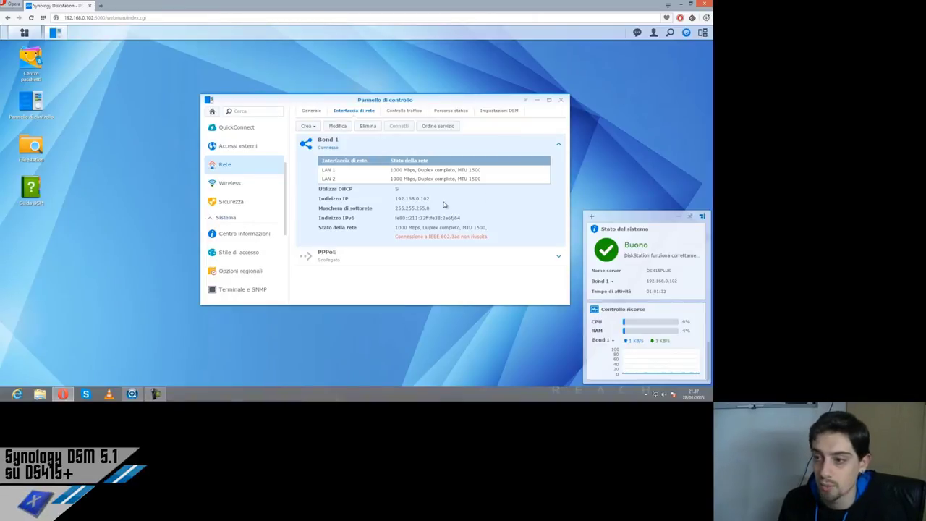
Review the Controllo traffico rules and Impostazioni DSM port options in Rete, and show the Wireless network map
left_click(395, 112)
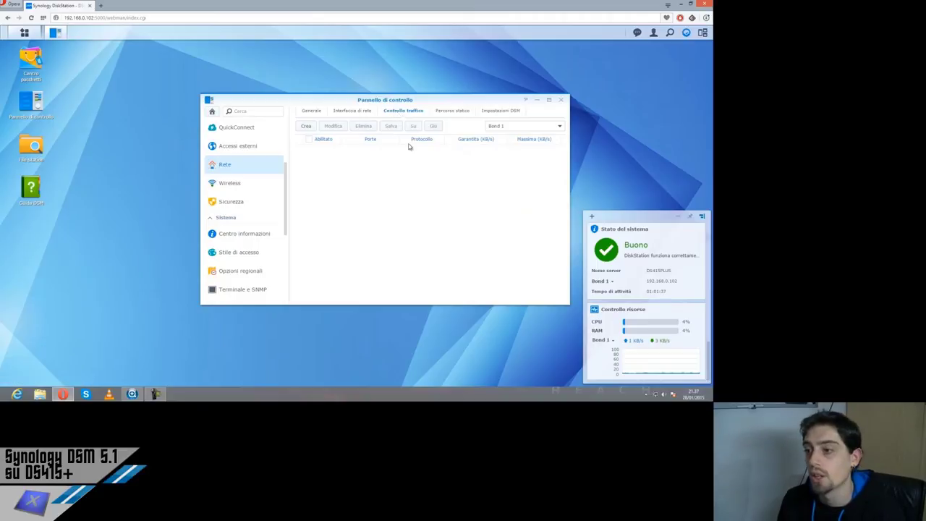
left_click(485, 115)
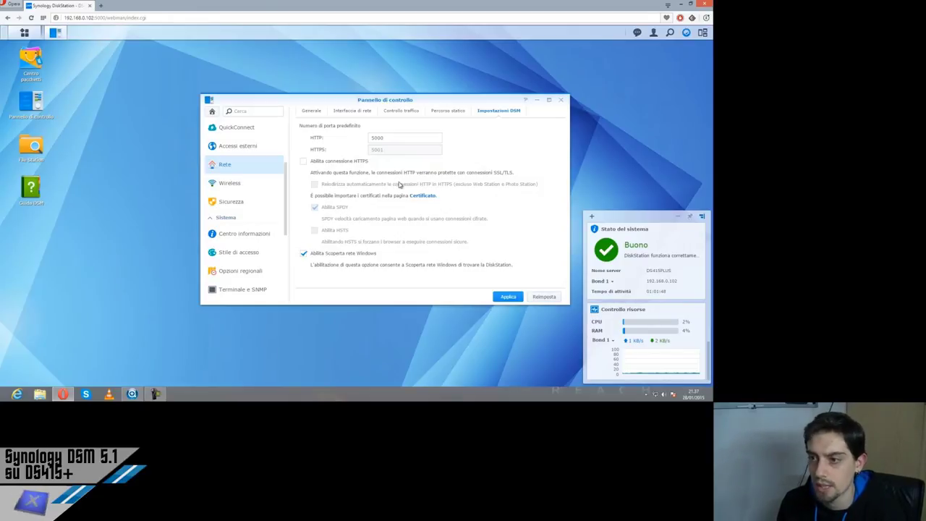
left_click(239, 183)
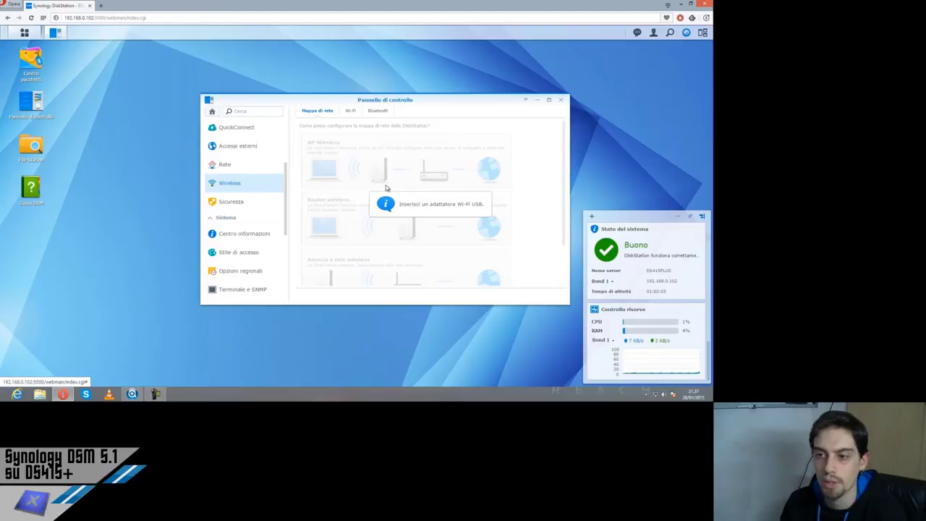
Review the general Sicurezza options, the Firewall rules and the DoS settings under Protezione
left_click(231, 203)
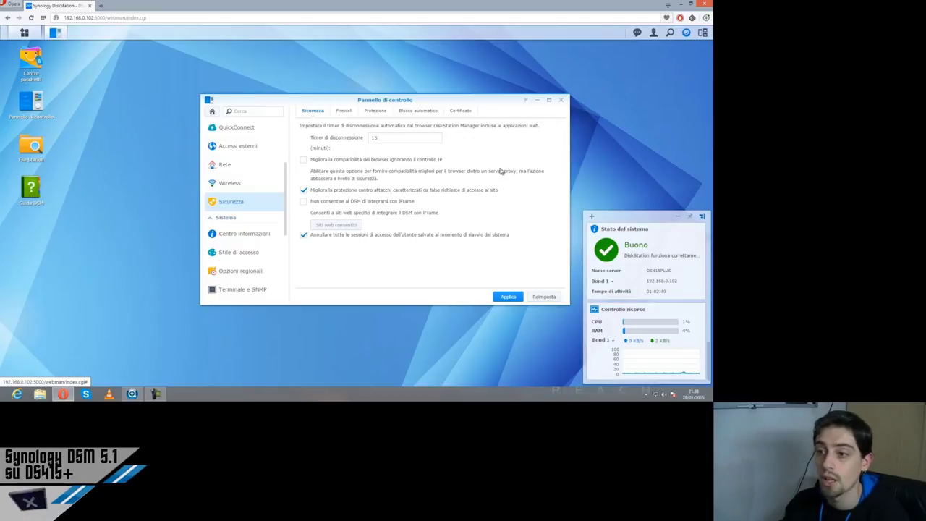
left_click(343, 111)
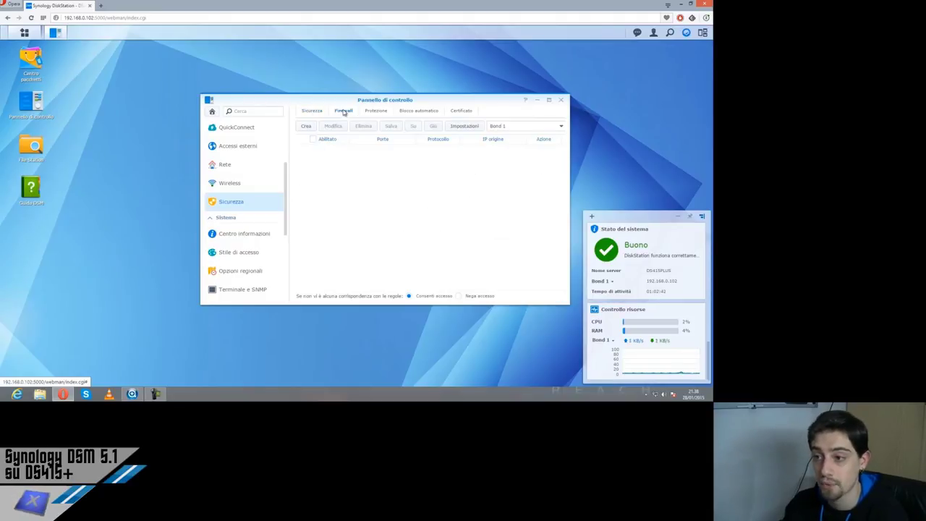
left_click(375, 112)
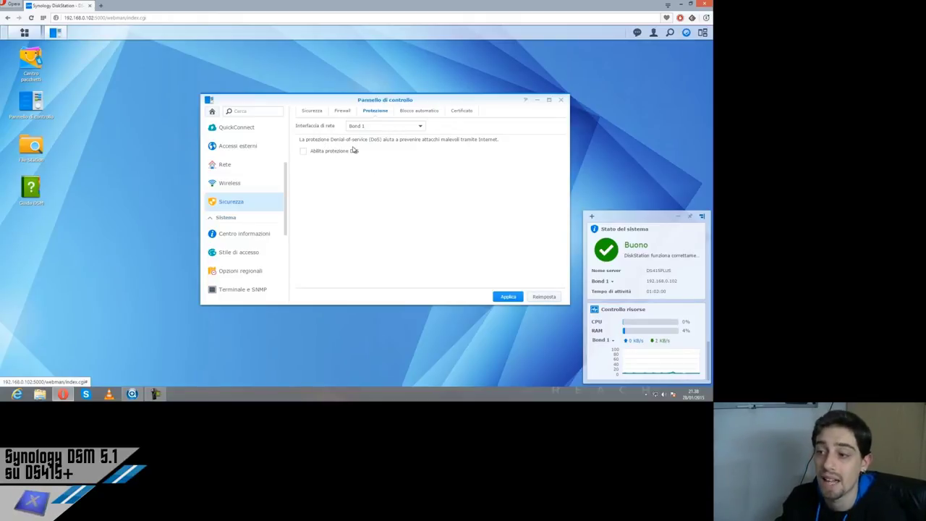
Review the Blocco automatico settings, enabling Attiva scadenza del blocco temporarily, and check the server certificate details
left_click(417, 111)
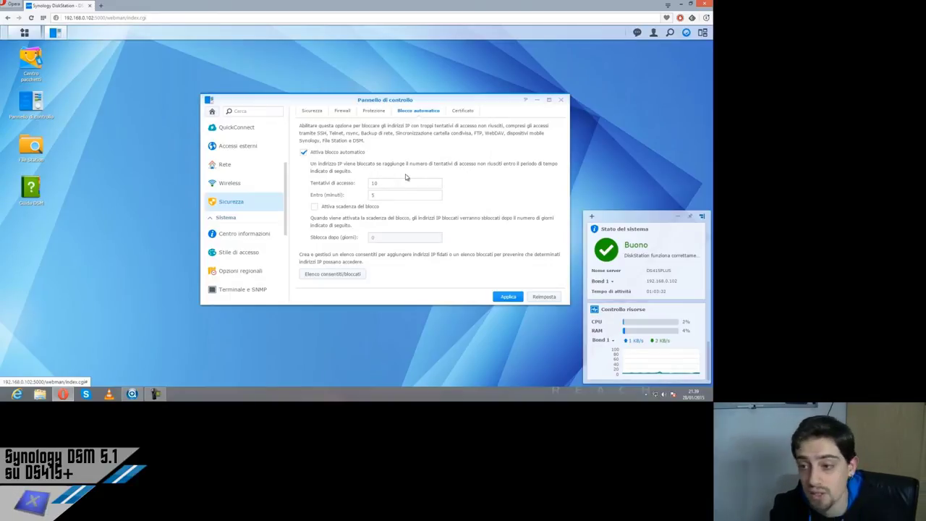
left_click(323, 208)
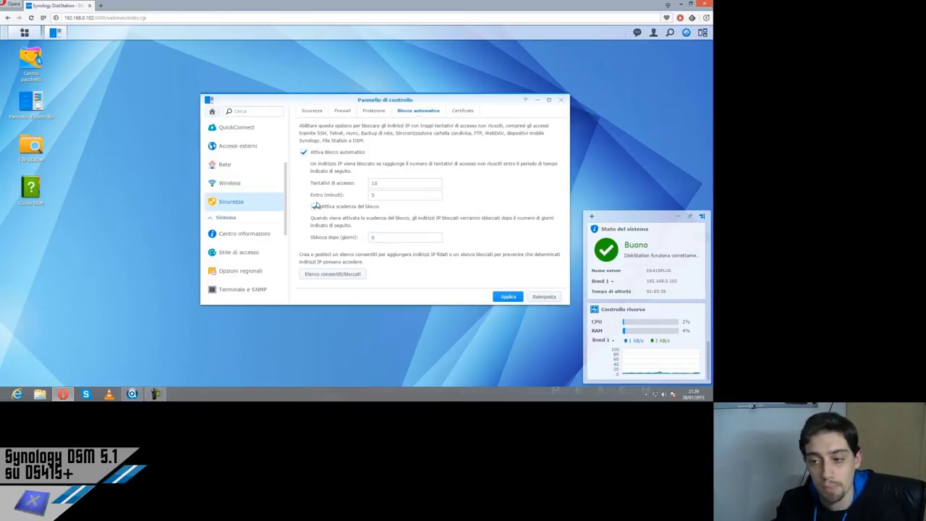
left_click(315, 207)
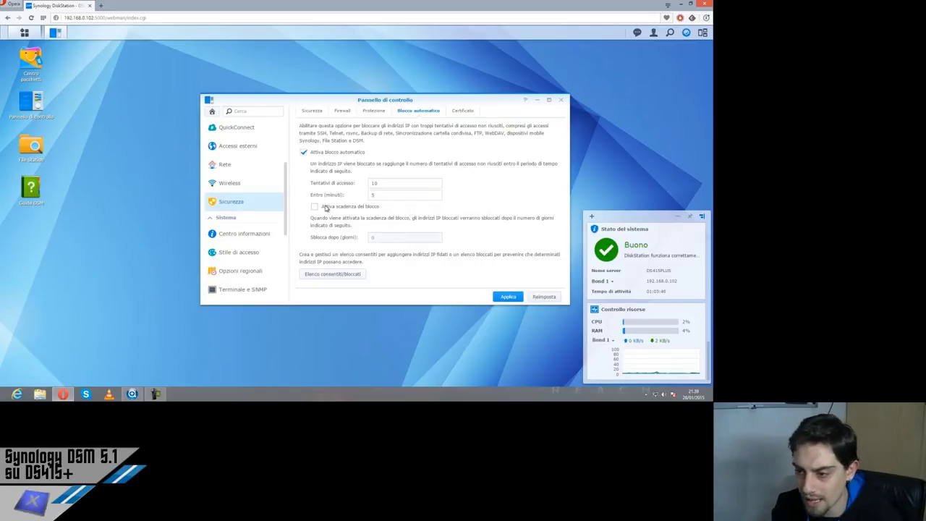
left_click(463, 113)
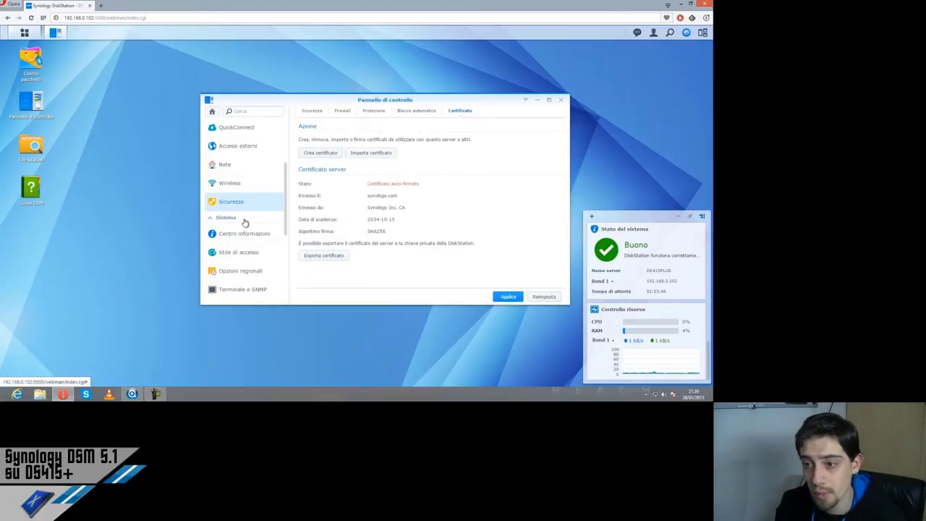
Show the Centro informazioni and examine the system's general, network and storage information
left_click(211, 109)
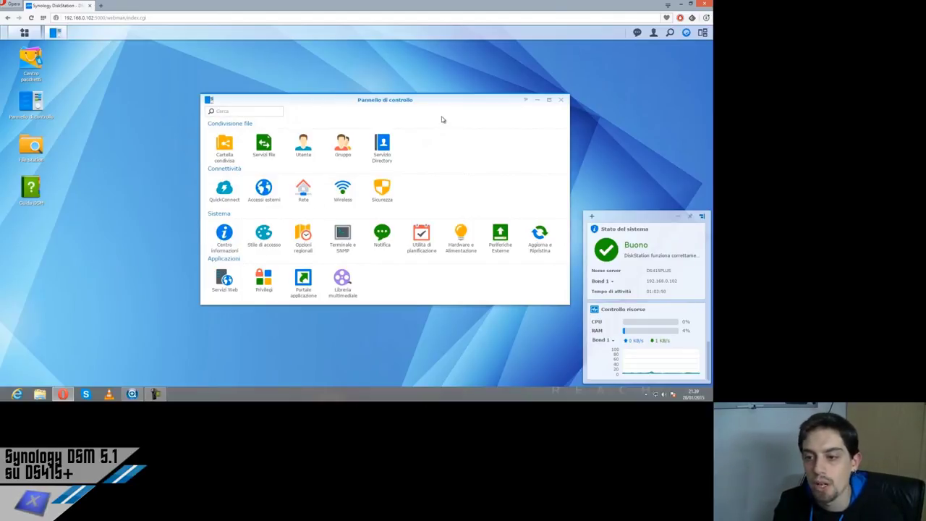
left_click(224, 249)
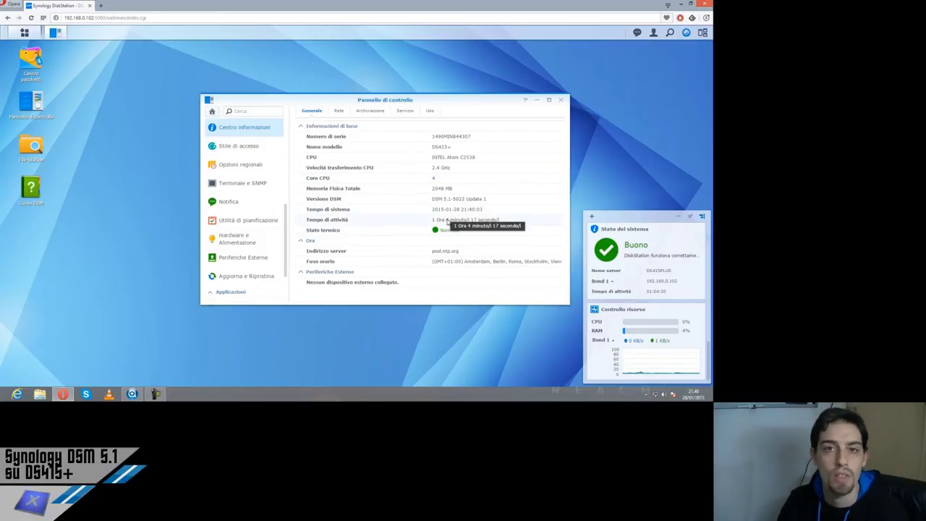
left_click(338, 110)
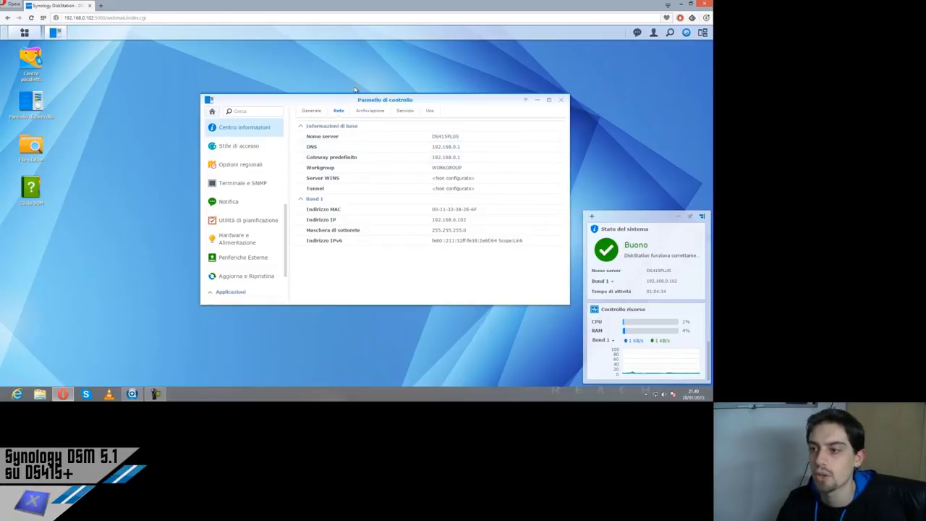
left_click(365, 113)
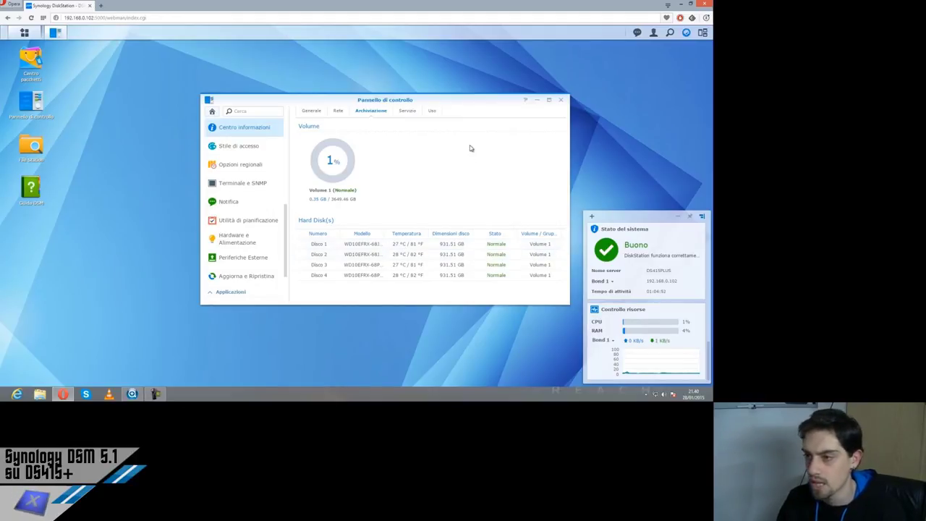
Examine the list of Internet and LAN services in Centro informazioni, and check the Uso data-sharing option
left_click(406, 110)
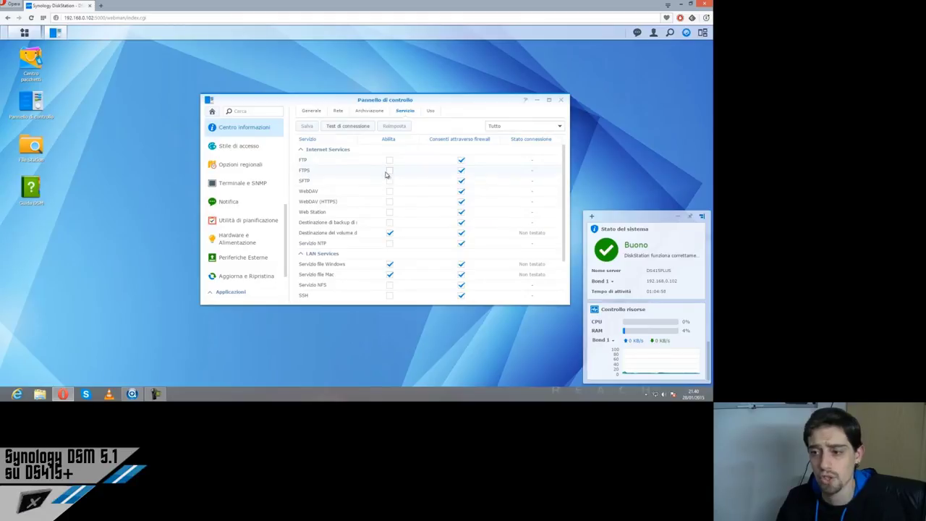
scroll(386, 192, "down", 1)
scroll(406, 257, "up", 1)
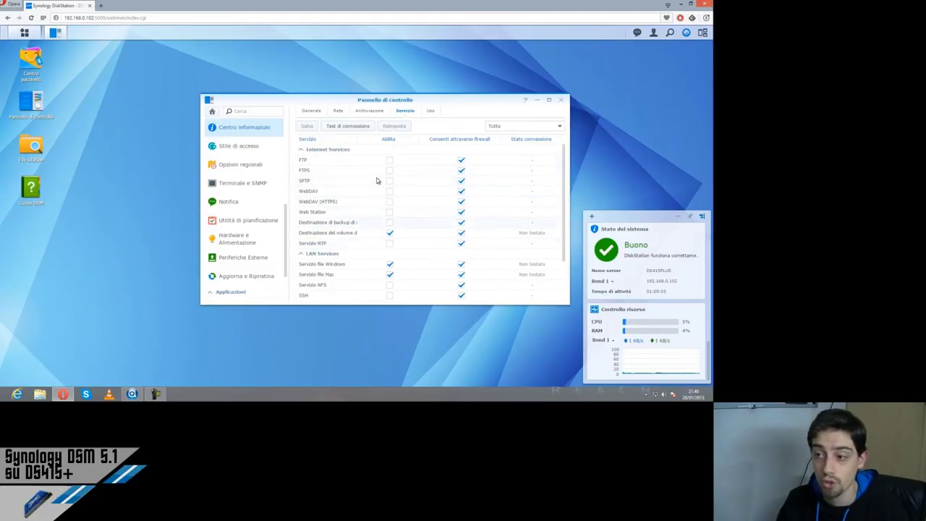
scroll(375, 175, "down", 1)
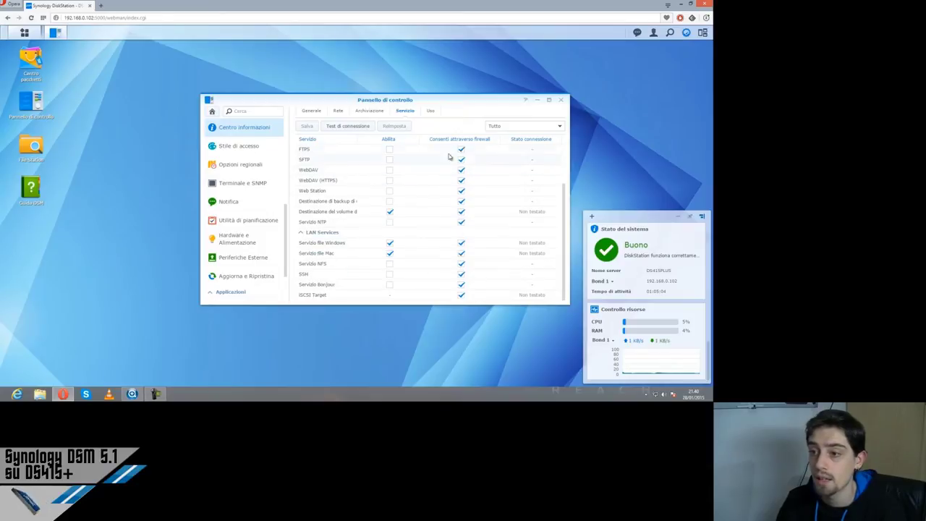
left_click(429, 113)
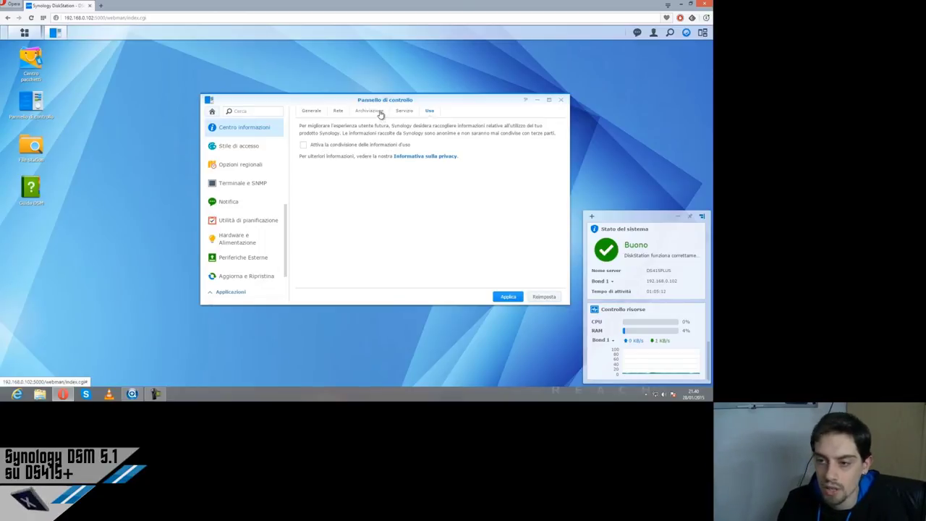
Show the Stile di accesso settings, try the dark login template and reselect the blue one
left_click(248, 146)
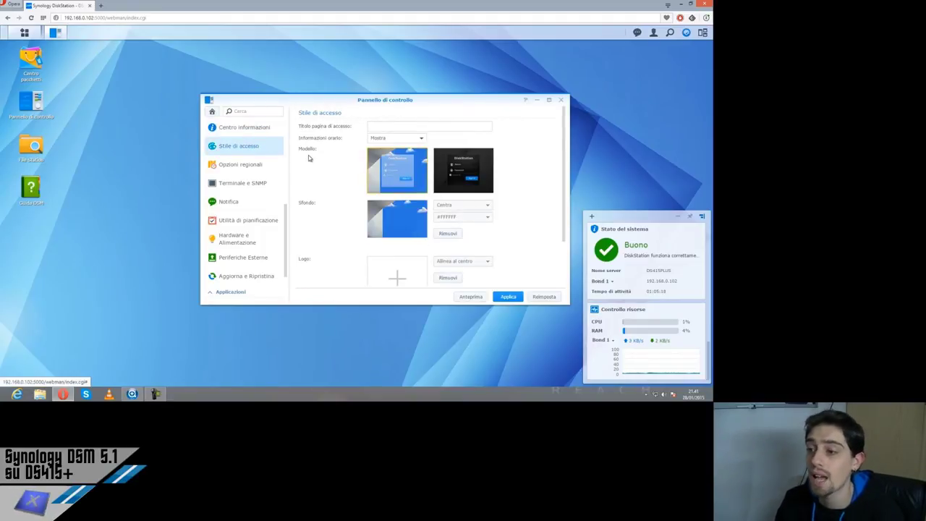
left_click(463, 182)
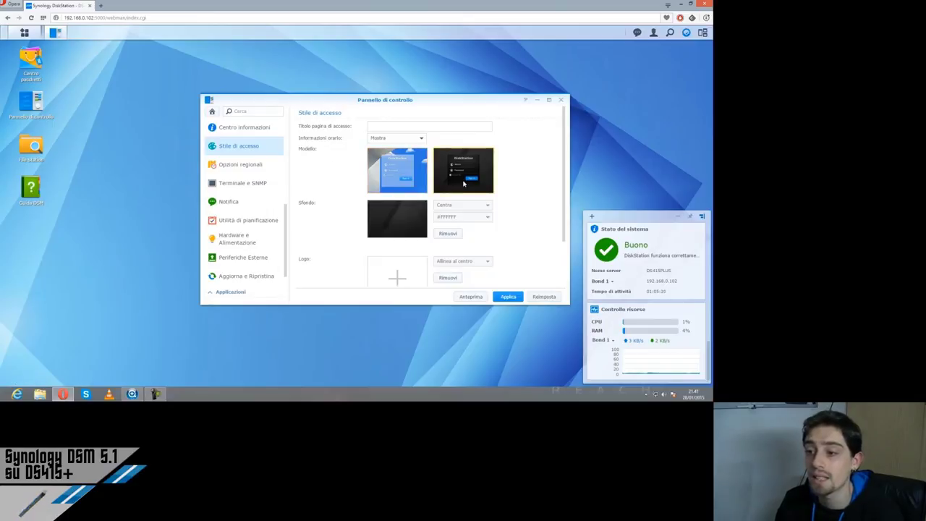
left_click(402, 171)
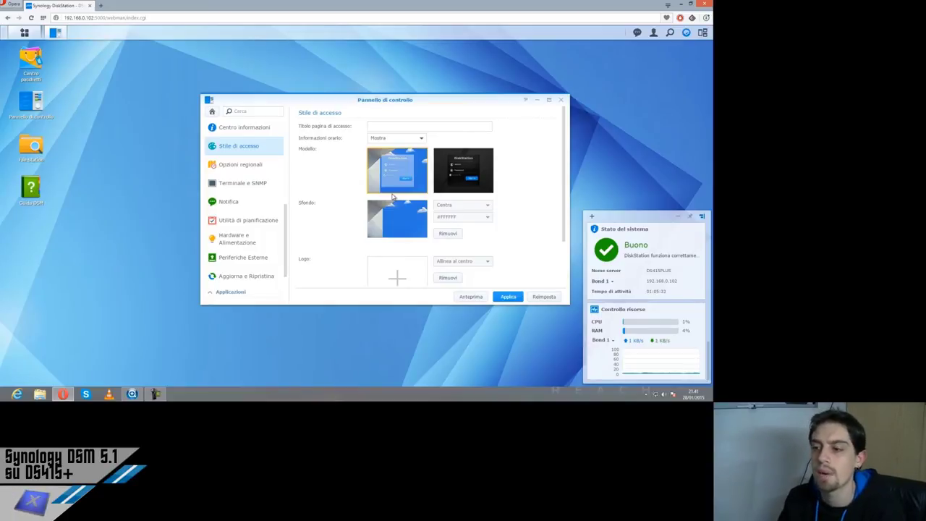
Browse the default wallpapers for the login background without applying one, and review the Logo options
left_click(411, 236)
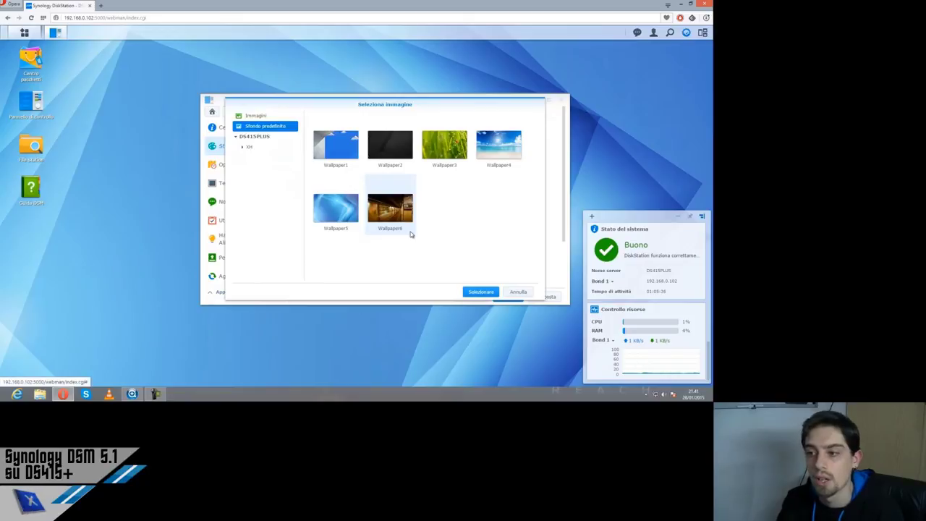
left_click(399, 145)
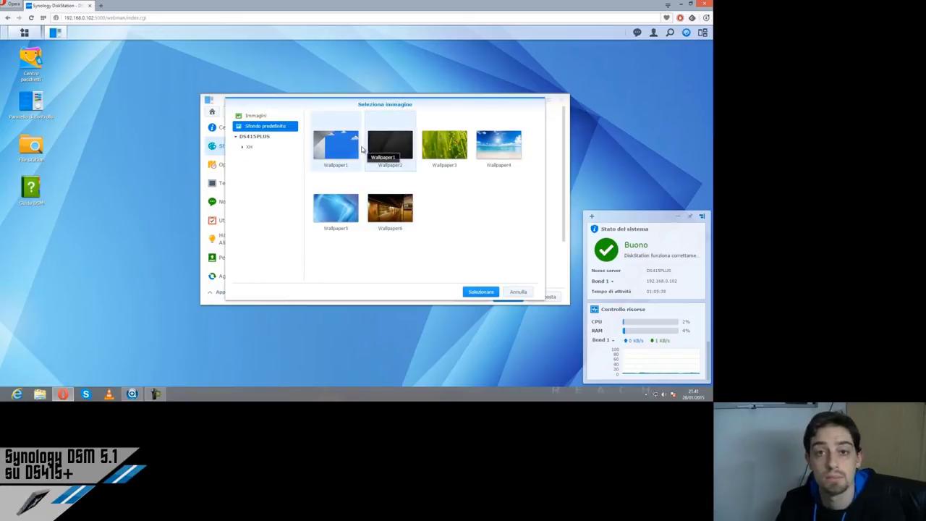
left_click(340, 142)
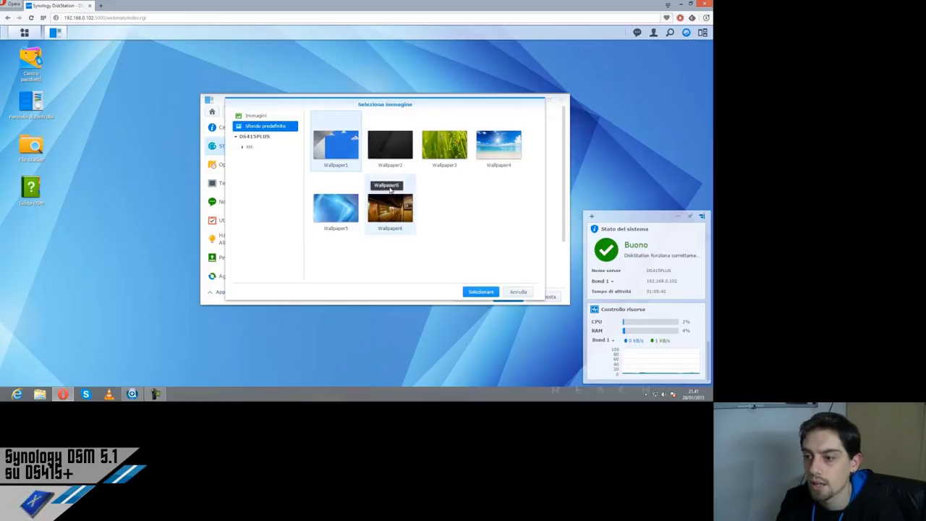
left_click(518, 291)
scroll(365, 223, "down", 1)
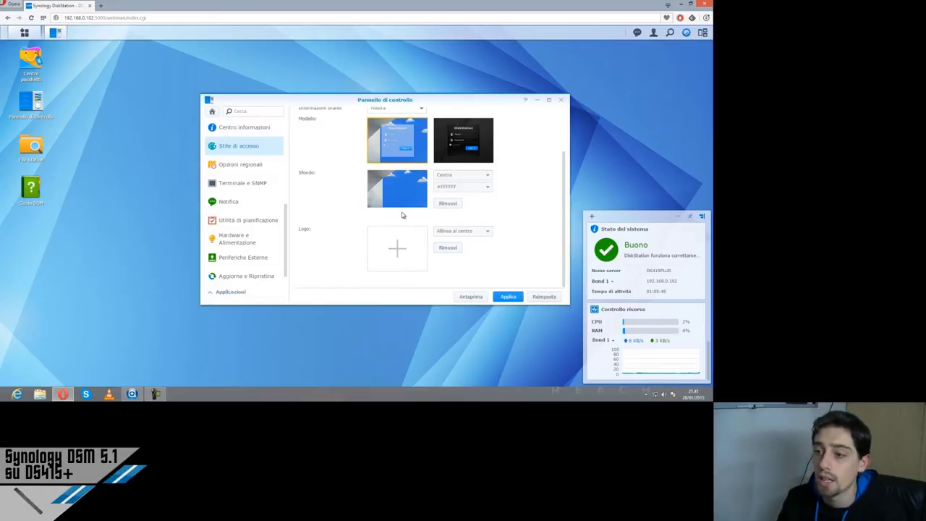
scroll(375, 149, "up", 1)
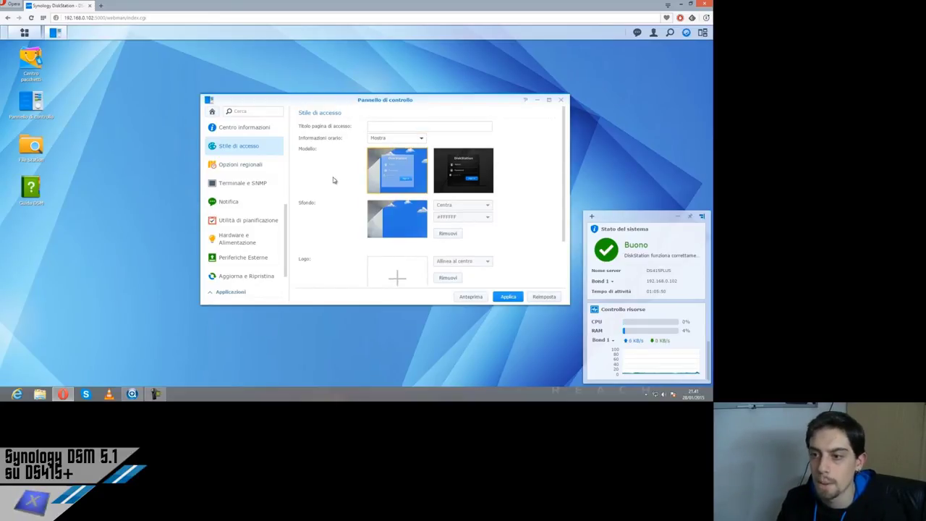
Review the time, language and NTP settings in Opzioni regionali, and the terminal and SNMP services in Terminale e SNMP
left_click(252, 165)
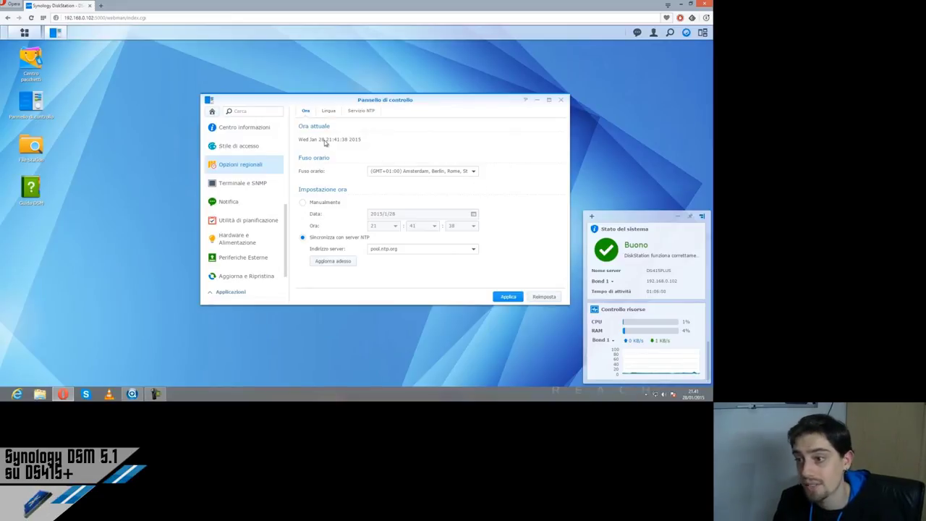
left_click(331, 112)
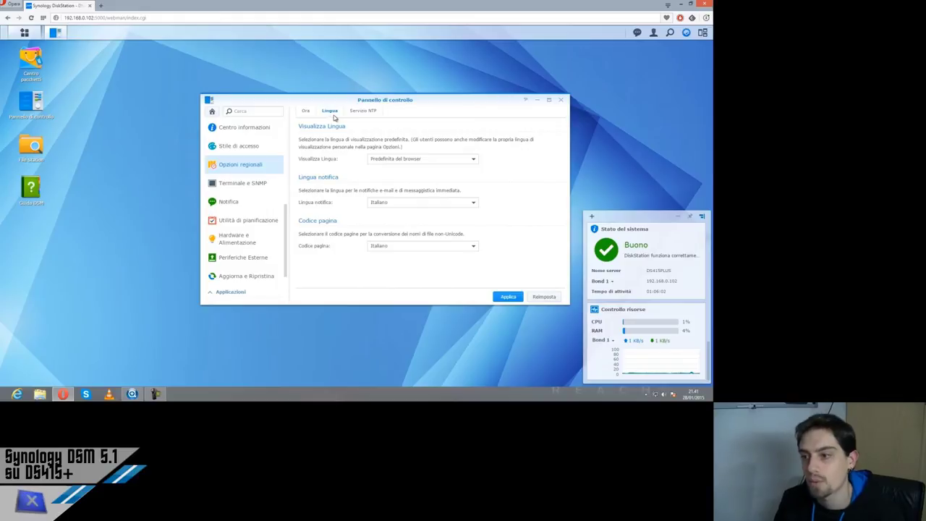
left_click(359, 112)
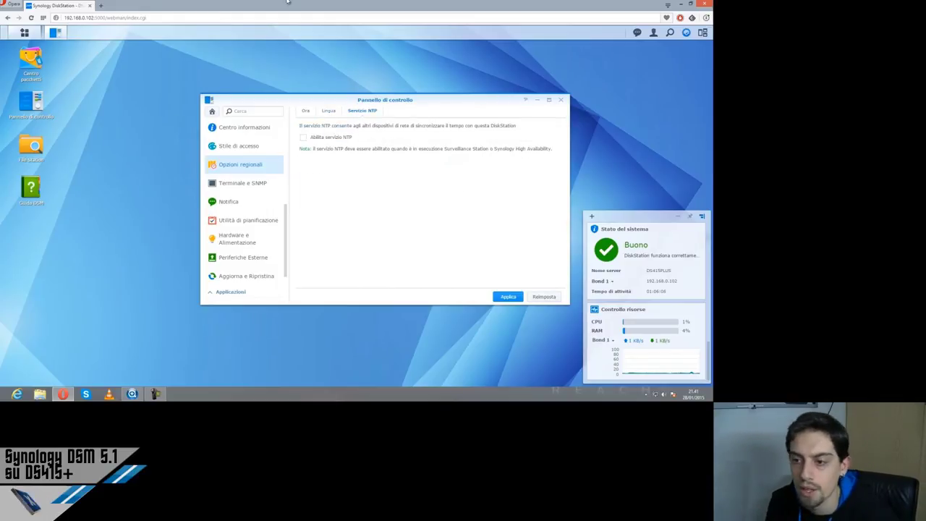
left_click(268, 183)
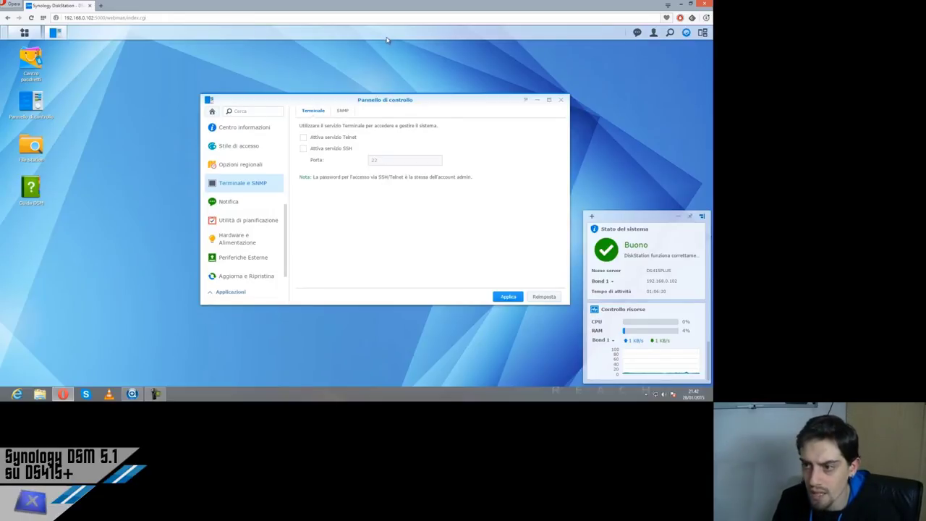
left_click(343, 114)
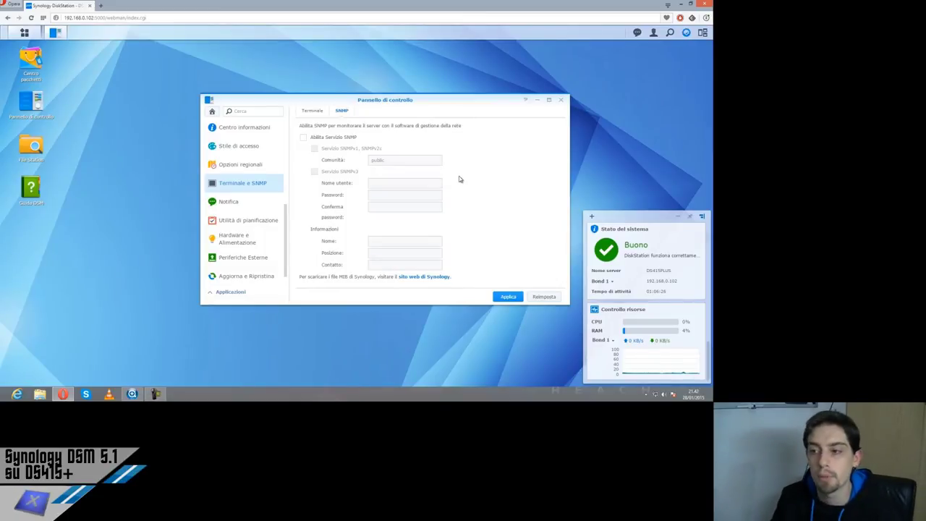
Show the Notifica settings and review the e-mail, SMS, push service and advanced notification options
left_click(238, 202)
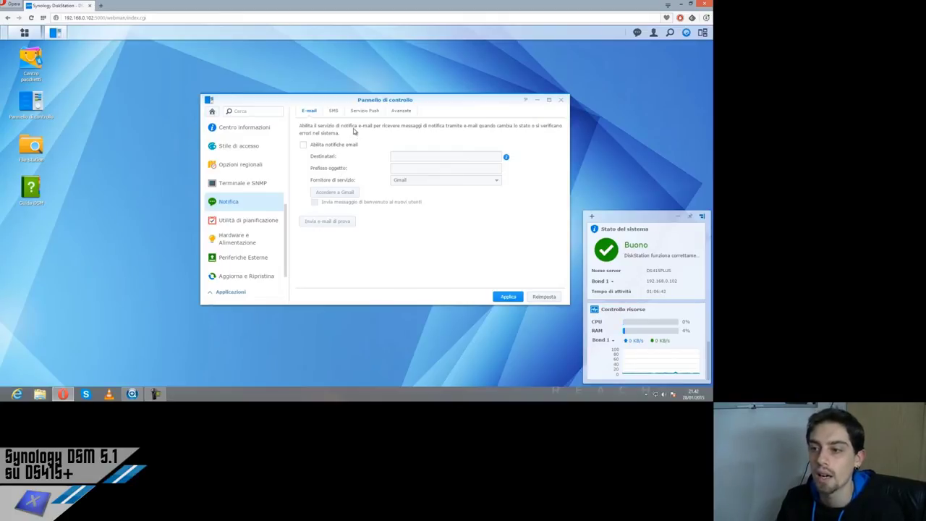
left_click(382, 112)
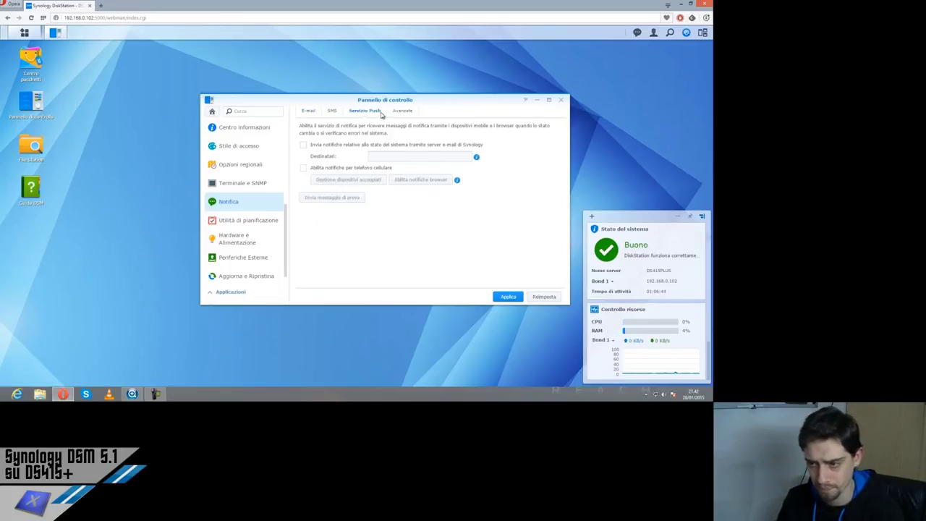
left_click(397, 112)
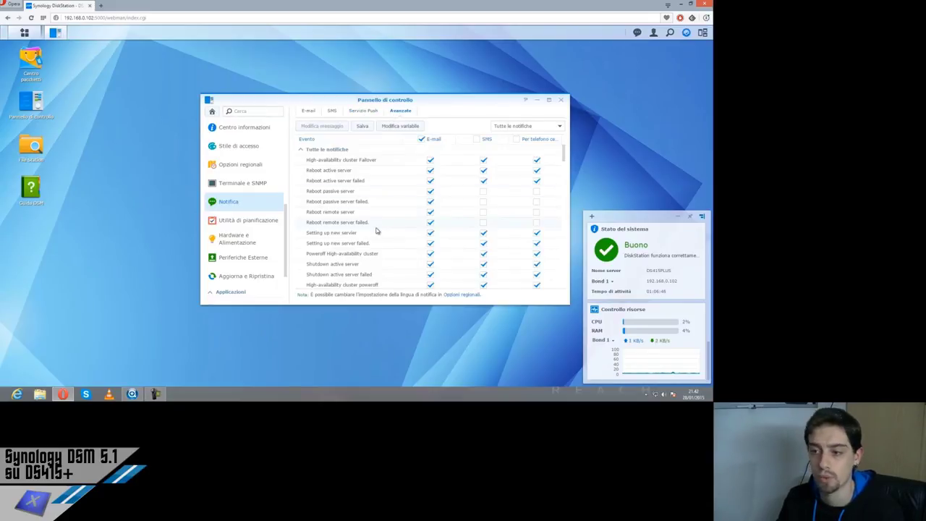
left_click(314, 111)
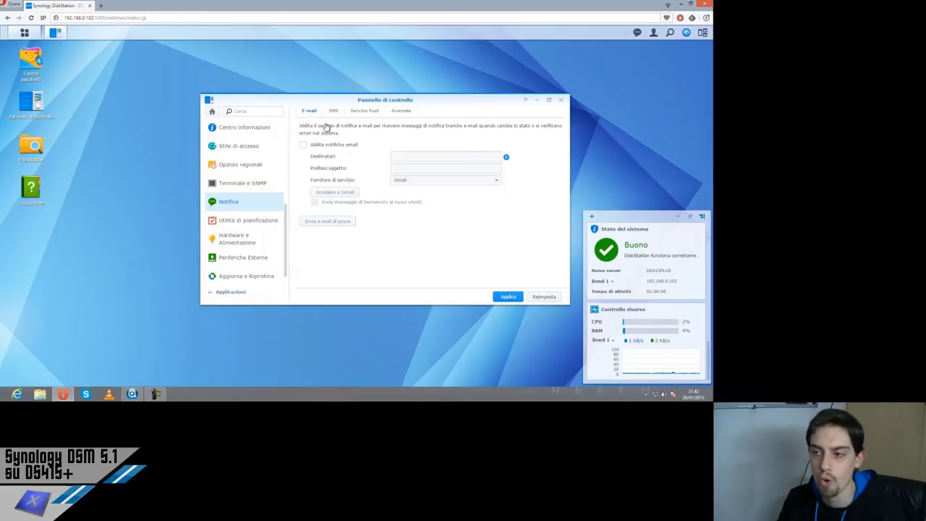
left_click(332, 112)
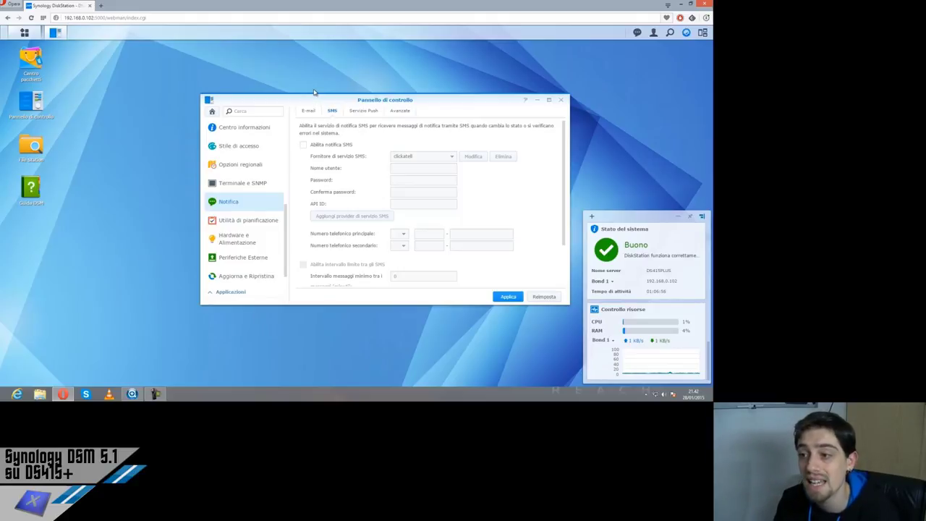
Examine the advanced list of notification events and their e-mail, SMS and mobile delivery options, from high availability through to system events
left_click(405, 110)
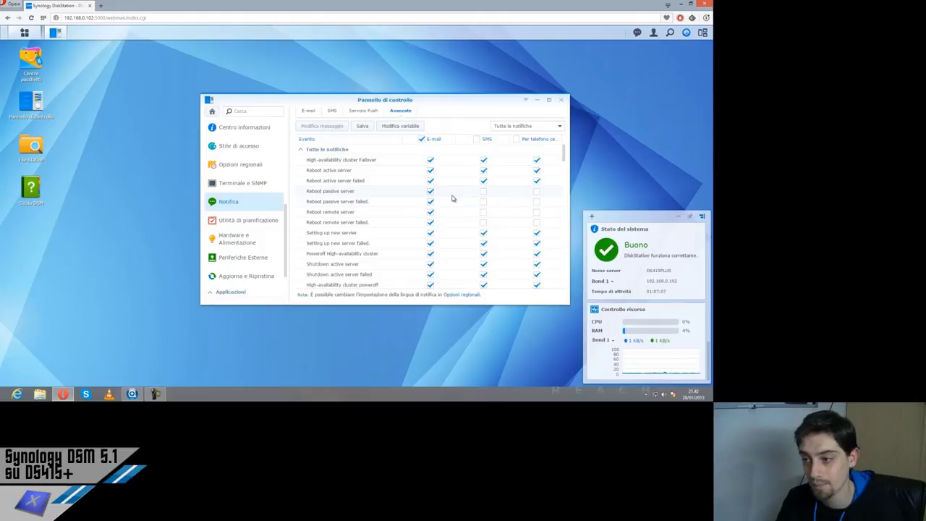
scroll(462, 178, "down", 2)
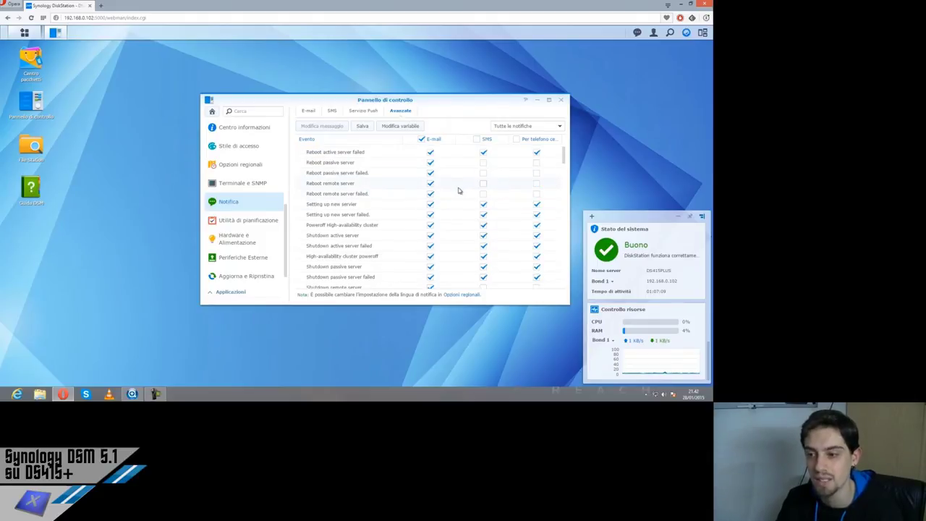
scroll(459, 190, "down", 2)
scroll(458, 190, "up", 5)
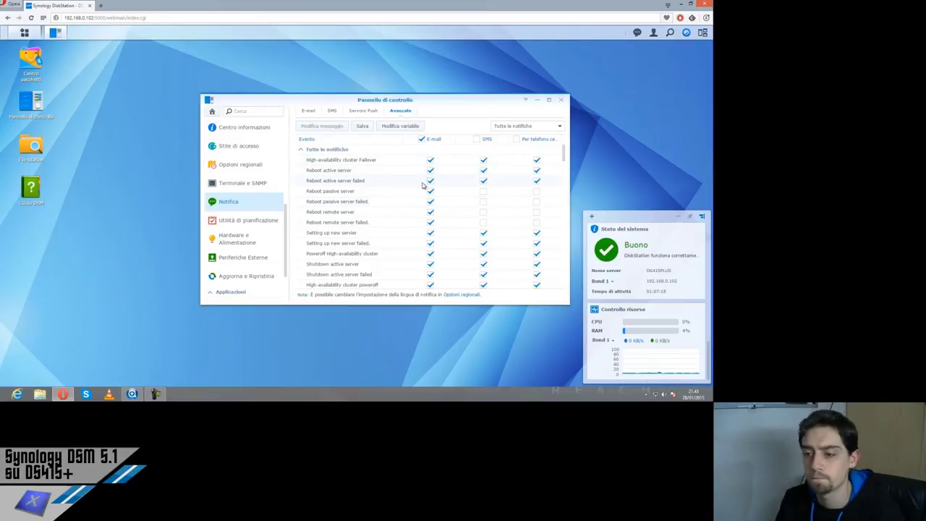
scroll(424, 186, "down", 1)
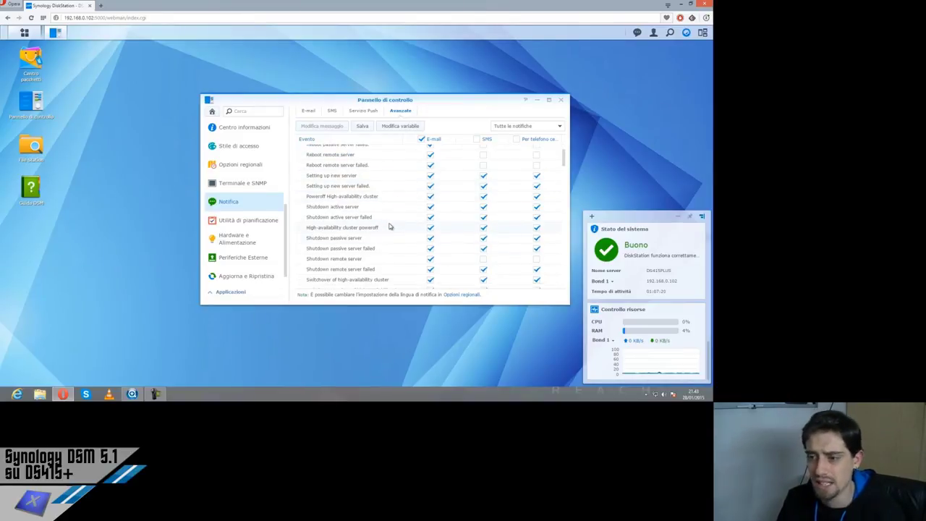
scroll(388, 226, "down", 1)
scroll(387, 217, "down", 1)
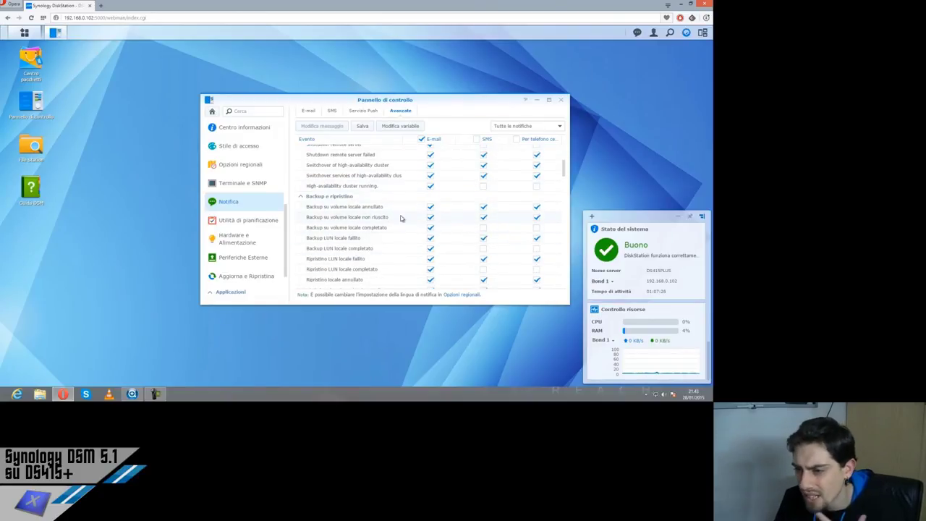
scroll(400, 217, "down", 3)
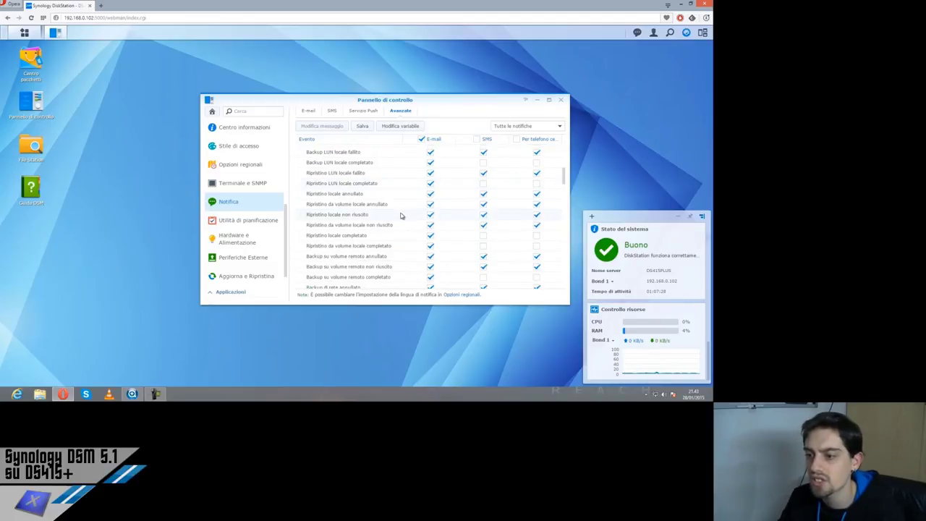
scroll(402, 191, "down", 2)
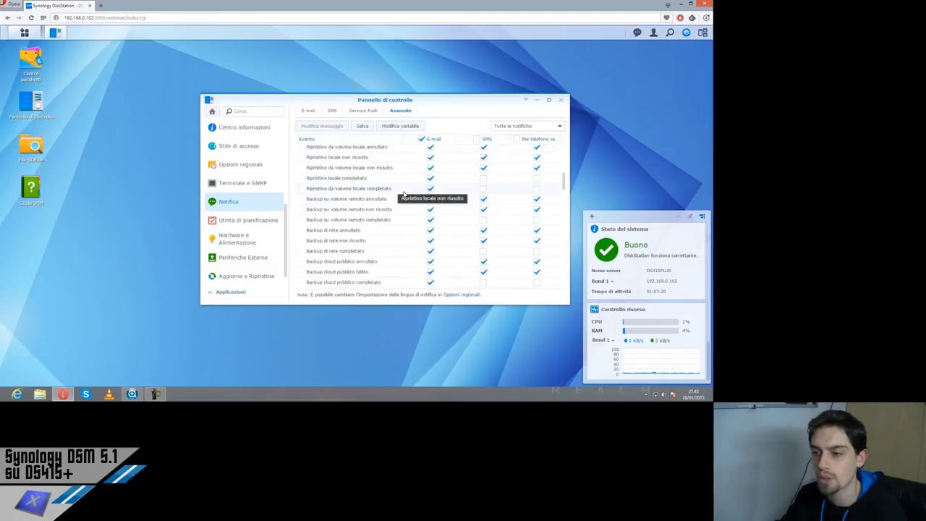
scroll(406, 196, "down", 4)
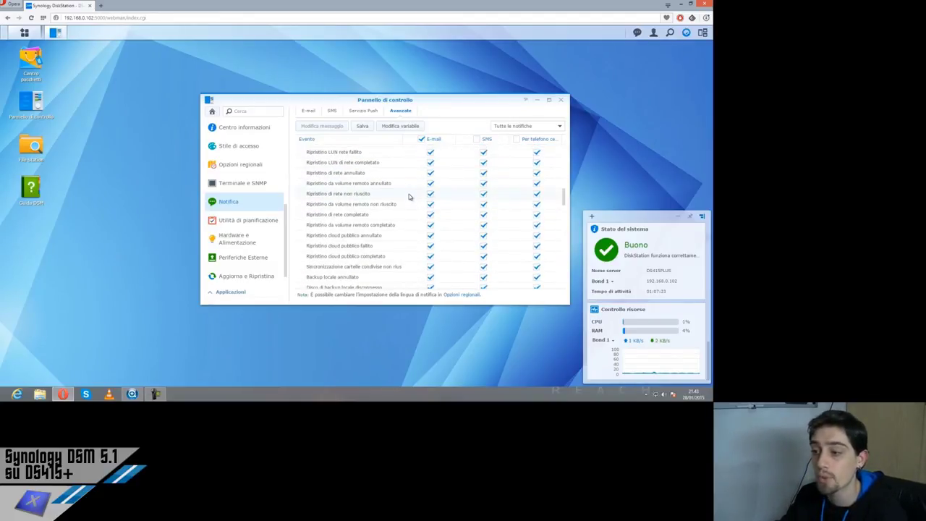
scroll(409, 196, "down", 3)
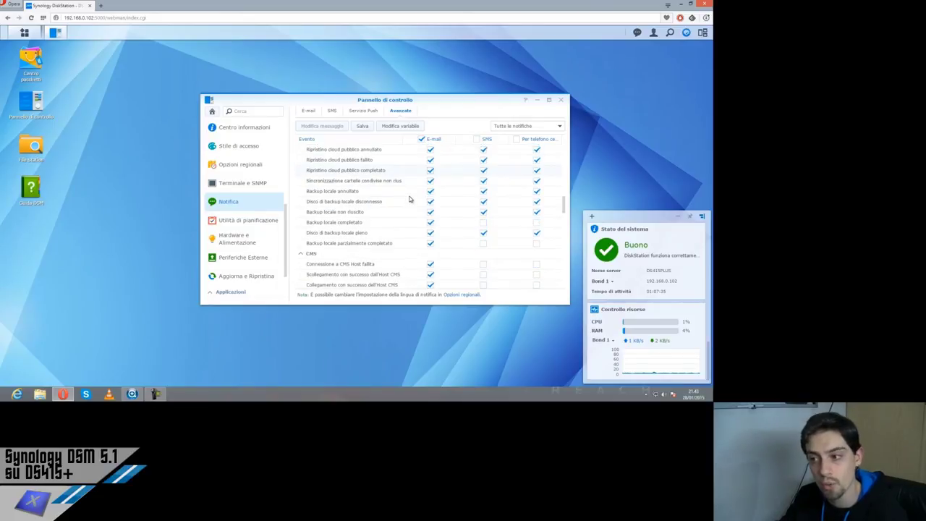
scroll(409, 199, "down", 3)
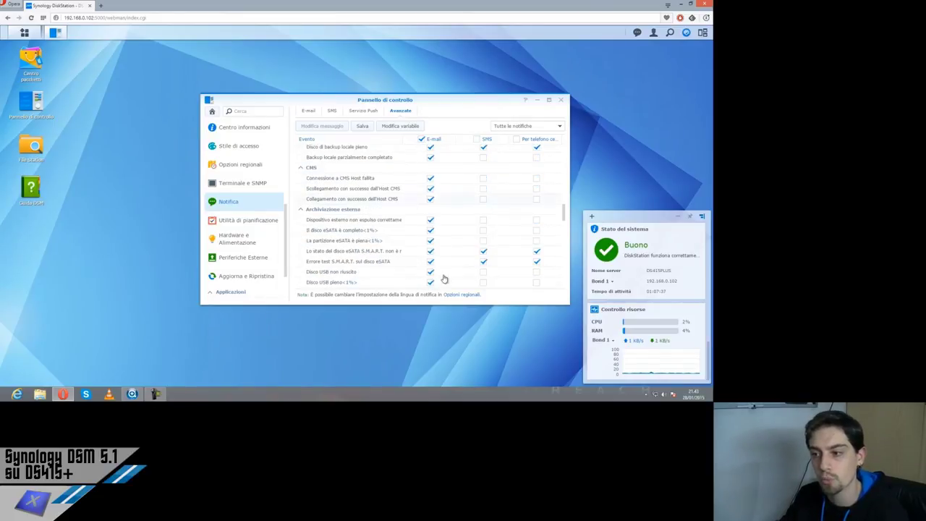
scroll(431, 232, "down", 5)
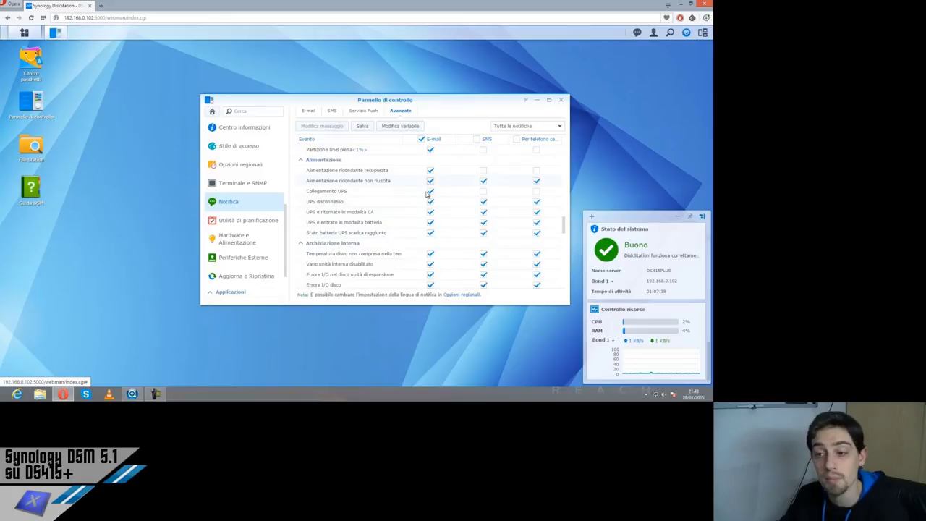
scroll(430, 208, "down", 4)
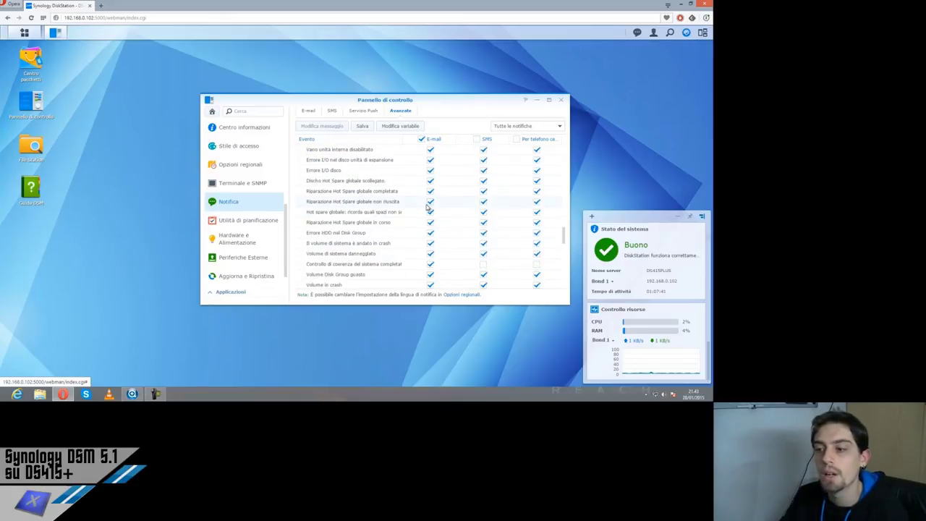
scroll(438, 219, "down", 1)
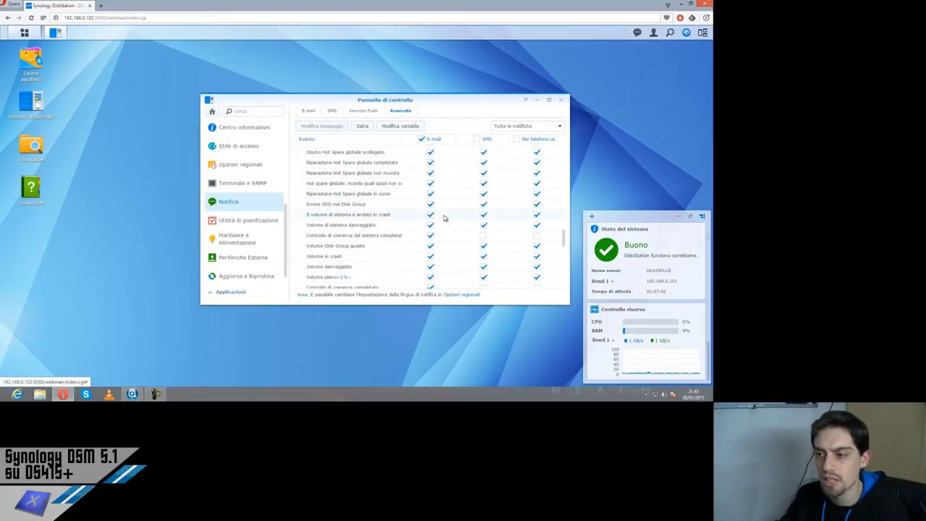
scroll(445, 218, "down", 6)
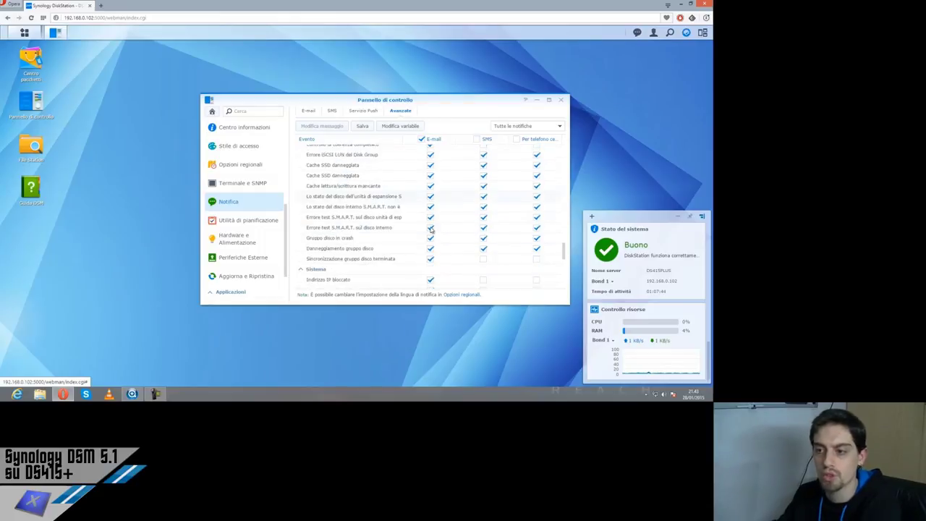
scroll(431, 229, "down", 1)
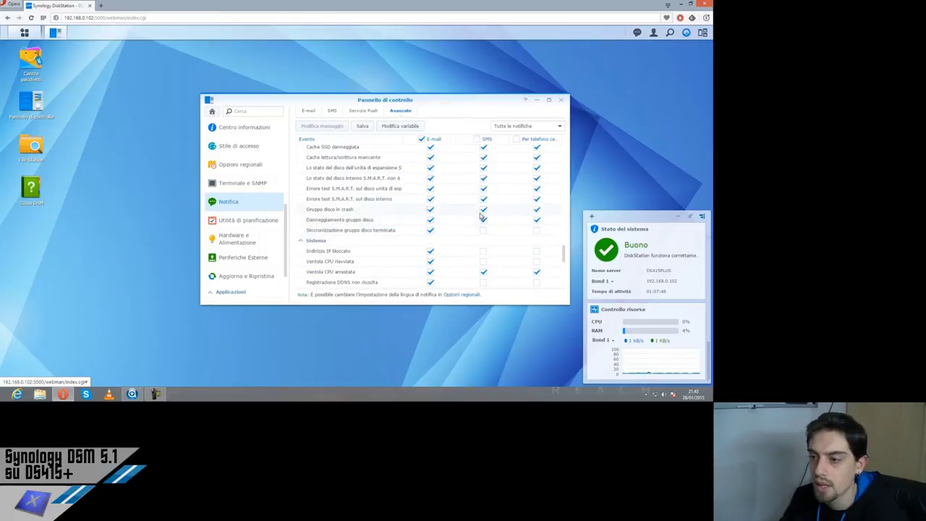
scroll(479, 218, "down", 2)
scroll(467, 239, "down", 3)
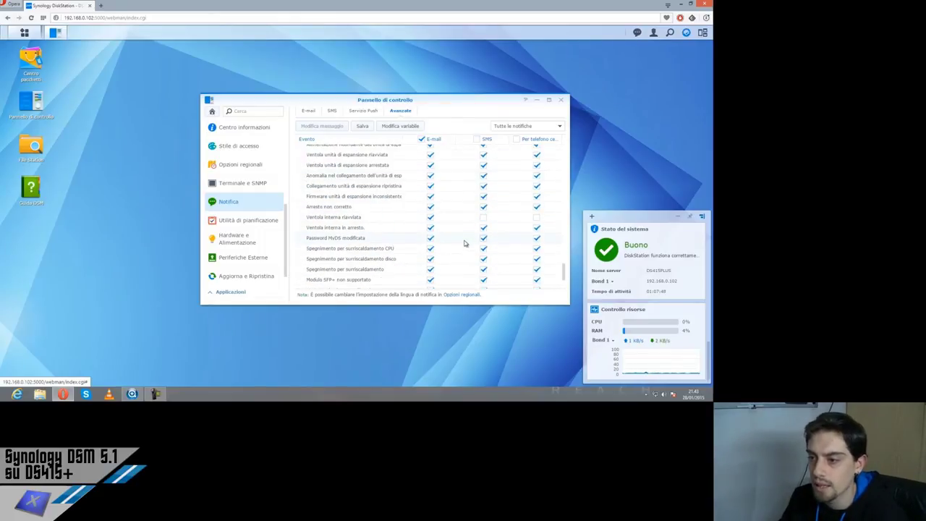
scroll(466, 243, "down", 3)
scroll(458, 240, "down", 6)
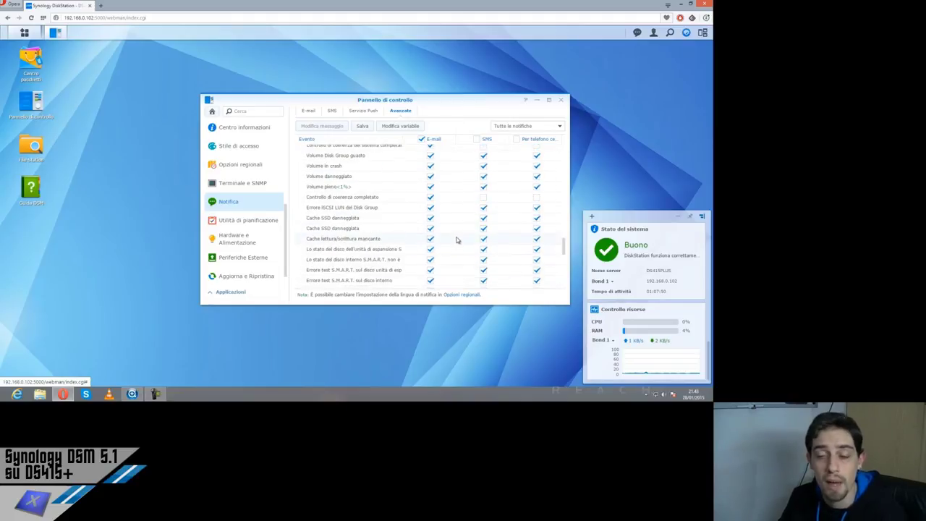
scroll(453, 226, "up", 10)
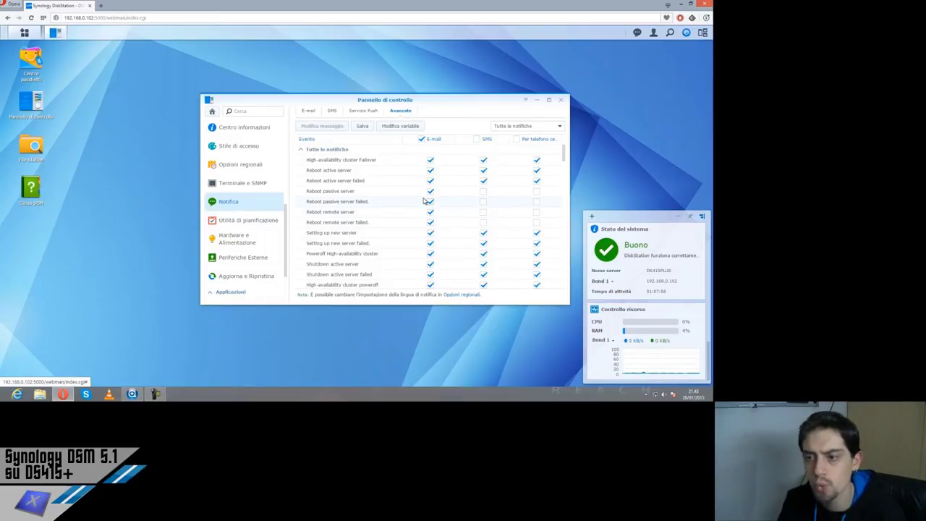
In Utilità di pianificazione, review the general and schedule settings for a new user-defined script task without creating it
left_click(264, 226)
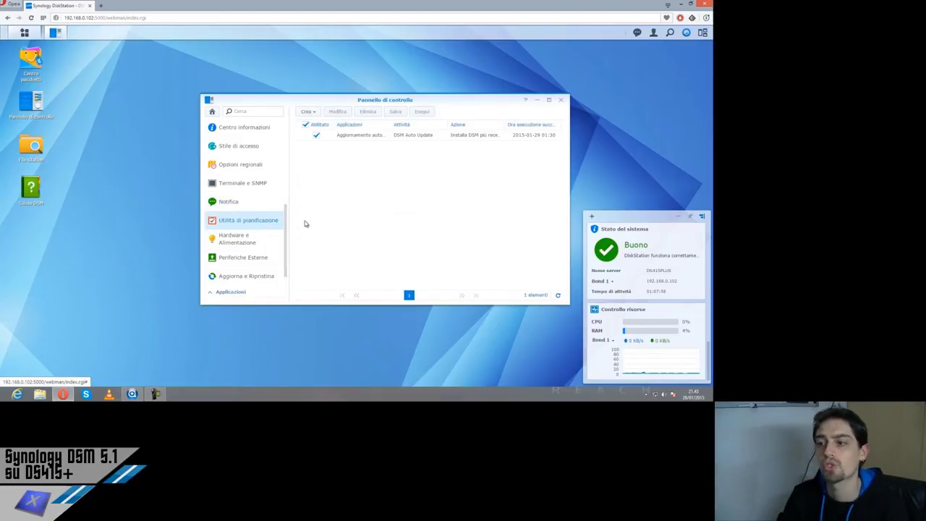
left_click(307, 112)
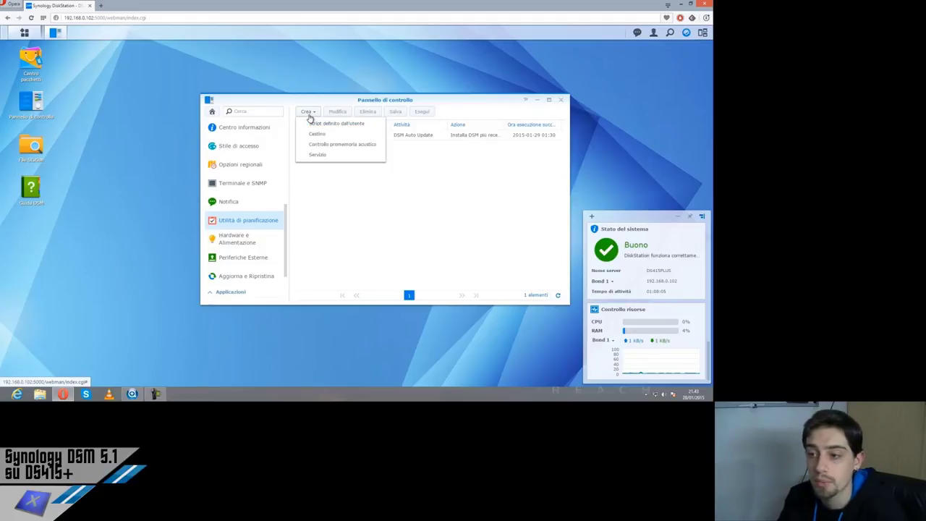
left_click(372, 127)
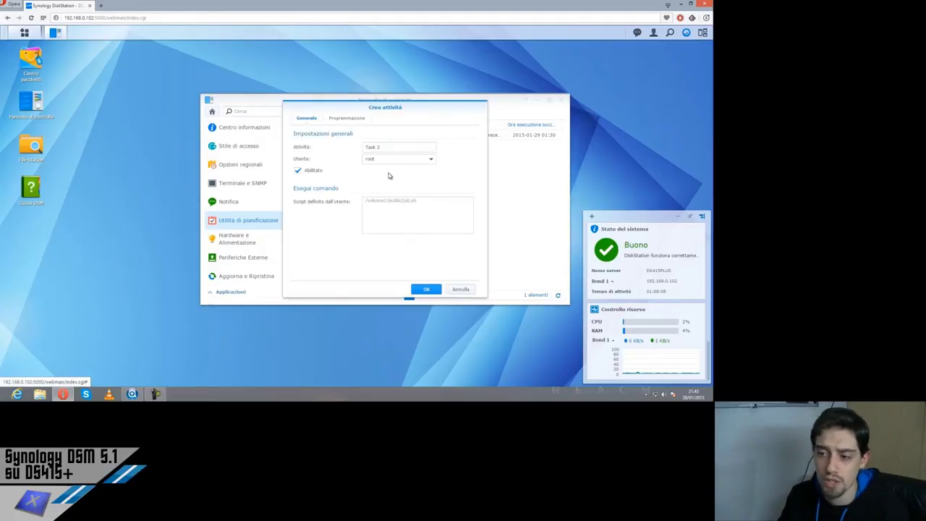
left_click(396, 160)
left_click(400, 165)
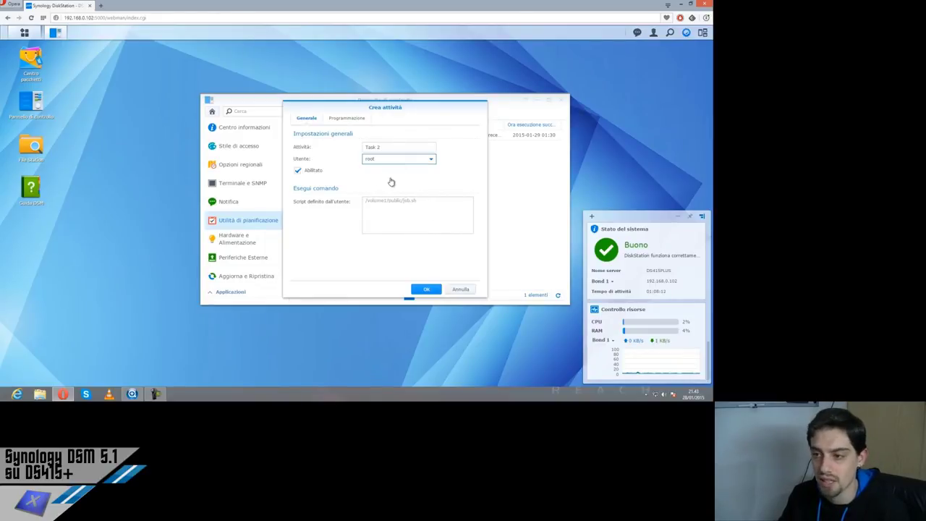
left_click(340, 120)
left_click(309, 118)
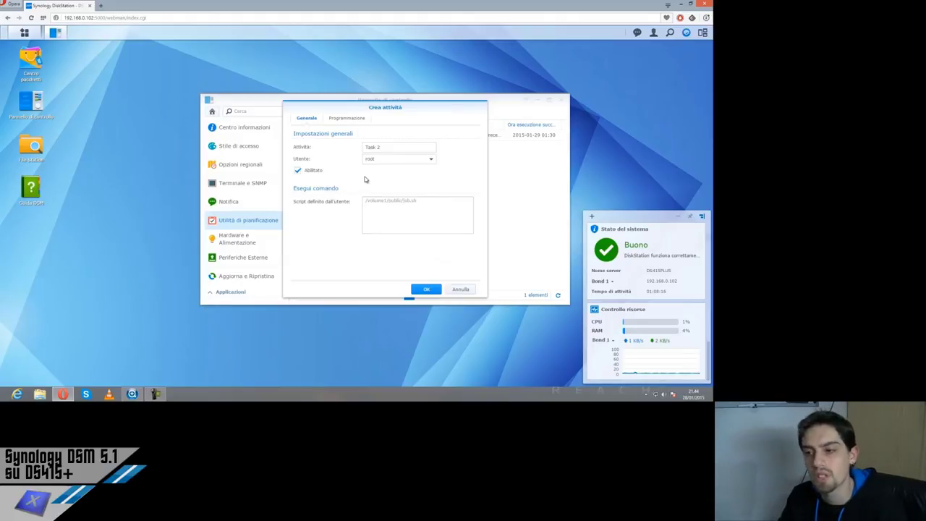
left_click(335, 117)
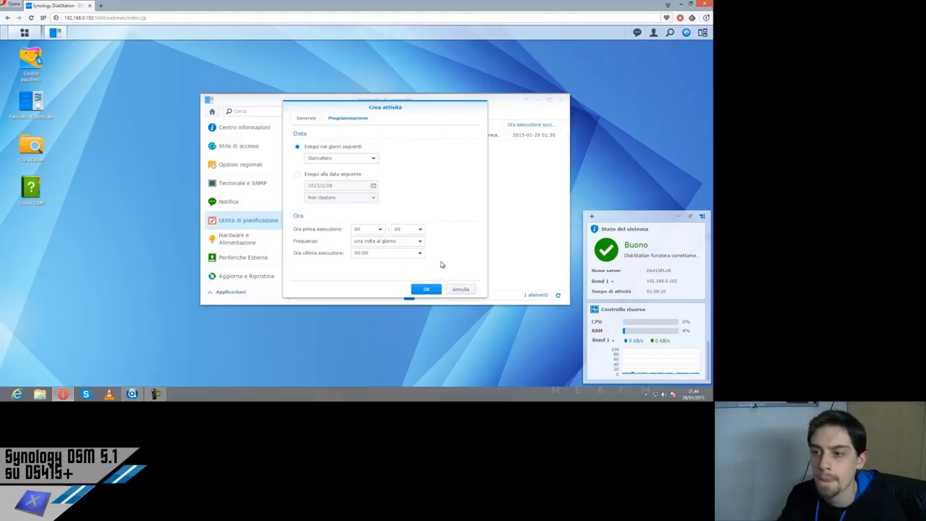
left_click(454, 290)
View the task types offered for creation in Utilità di pianificazione without adding a task
left_click(319, 114)
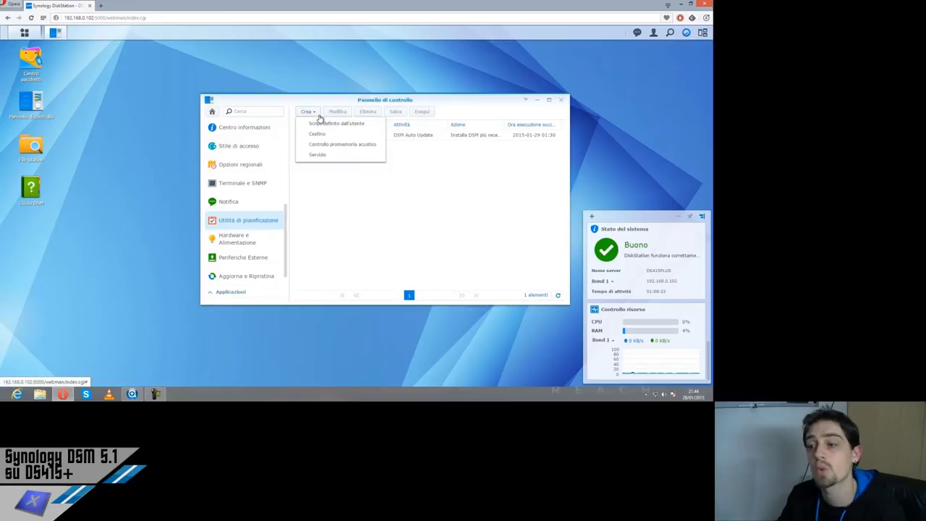
left_click(406, 217)
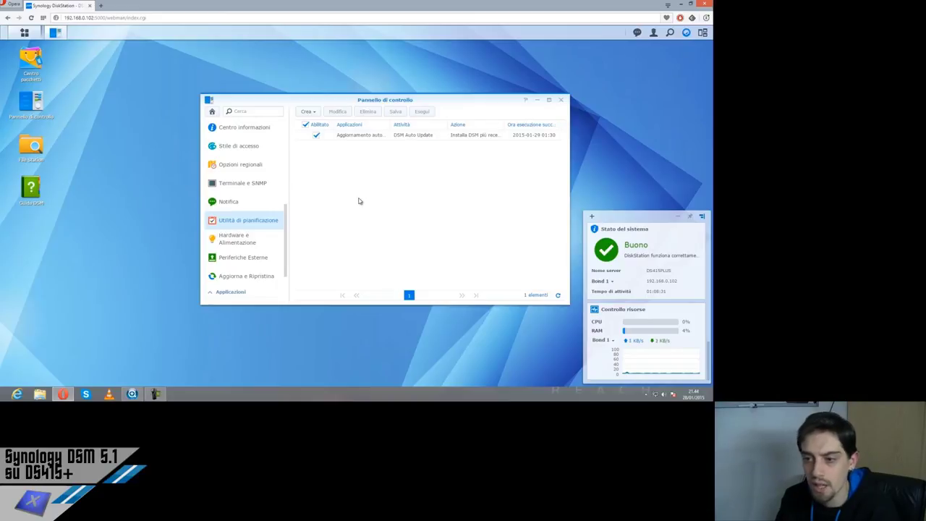
Review the memory compression, power recovery, beep control and fan speed settings in Hardware e Alimentazione
left_click(261, 241)
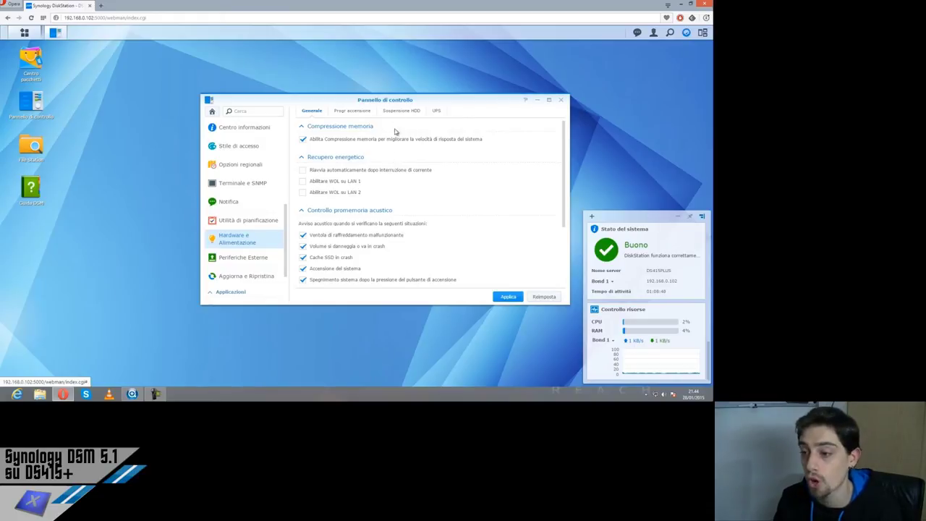
scroll(418, 184, "down", 1)
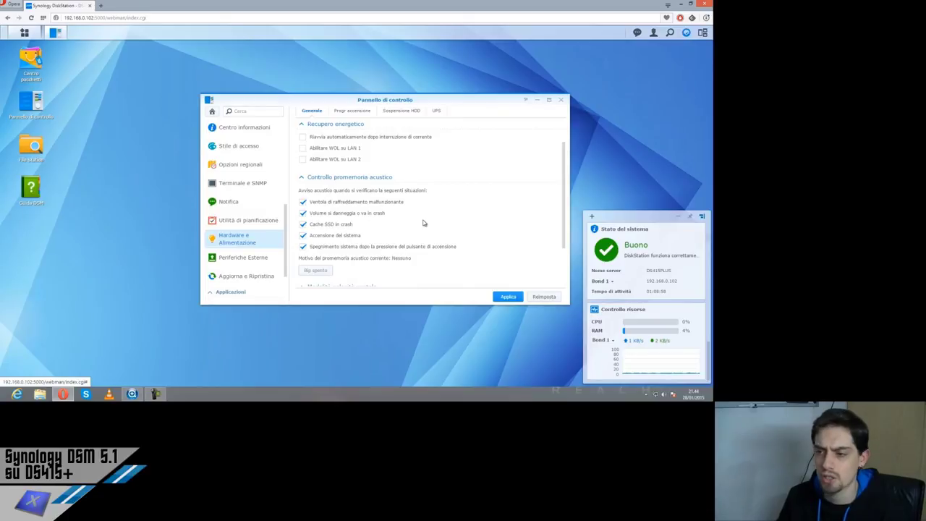
scroll(416, 217, "down", 1)
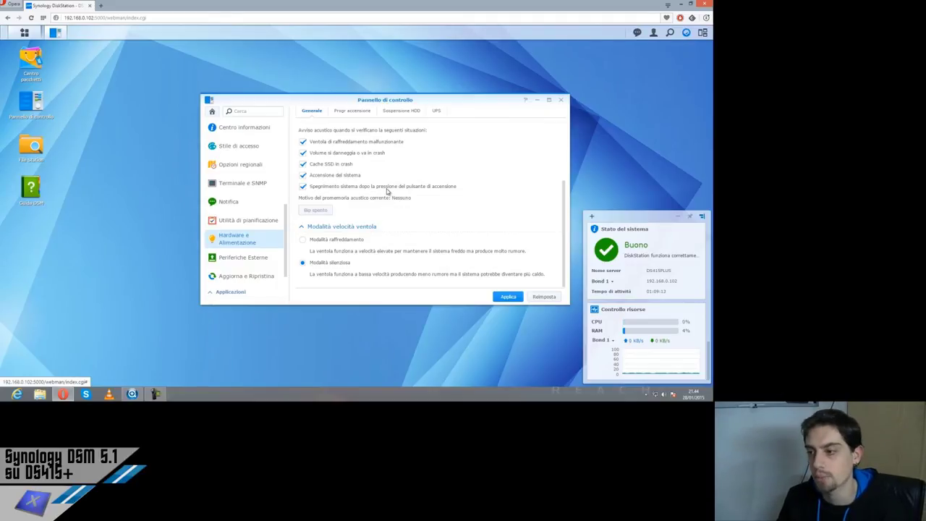
Review the power-on schedule options without adding a schedule, along with the HDD hibernation and UPS settings
left_click(355, 111)
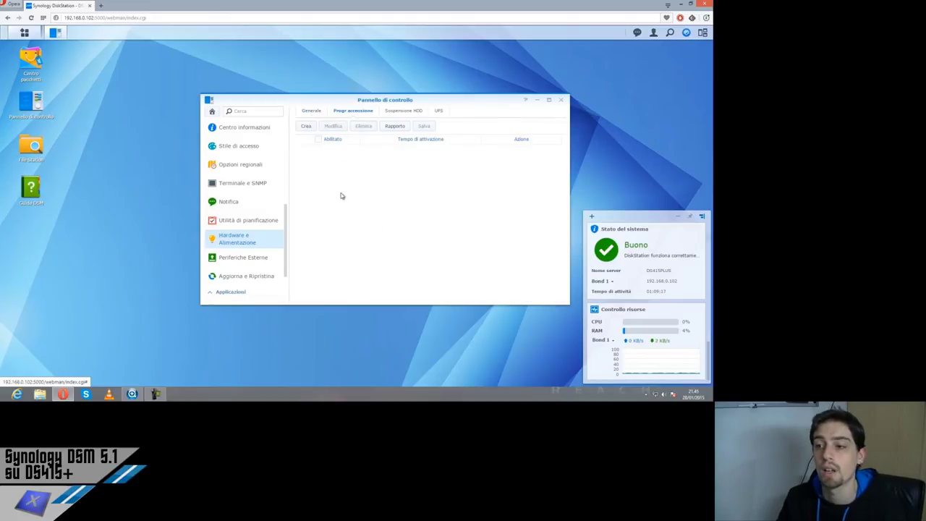
left_click(309, 126)
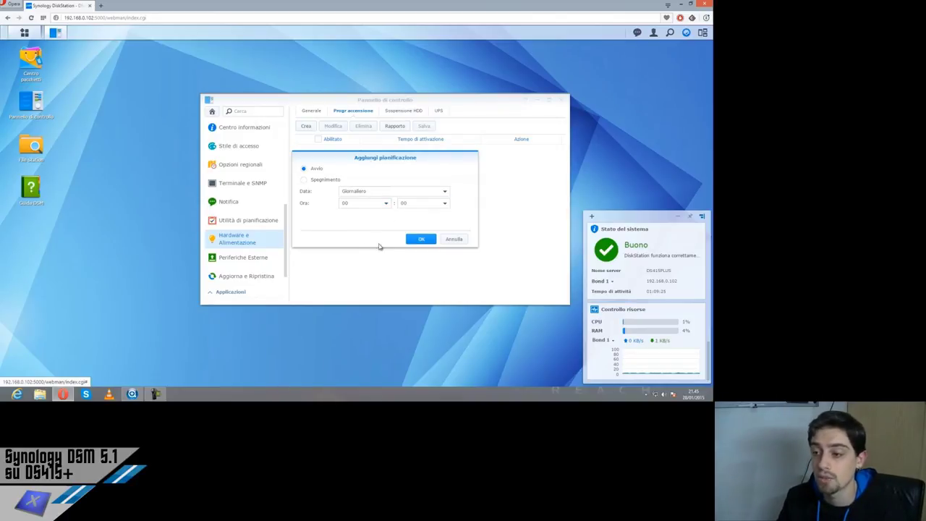
left_click(434, 241)
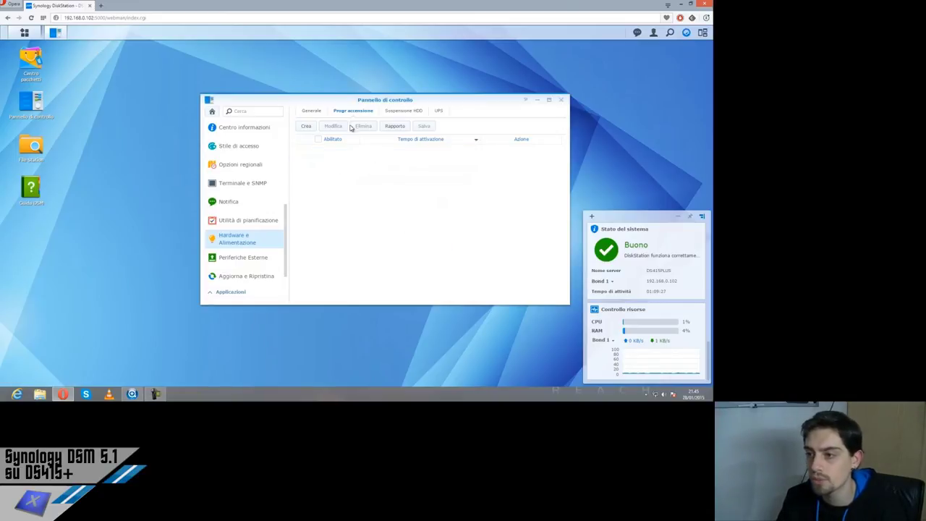
left_click(395, 113)
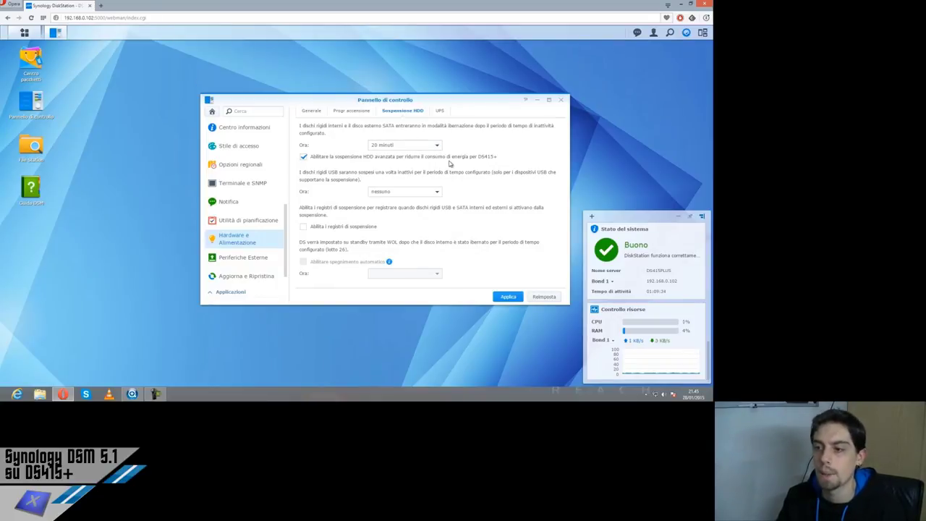
left_click(438, 111)
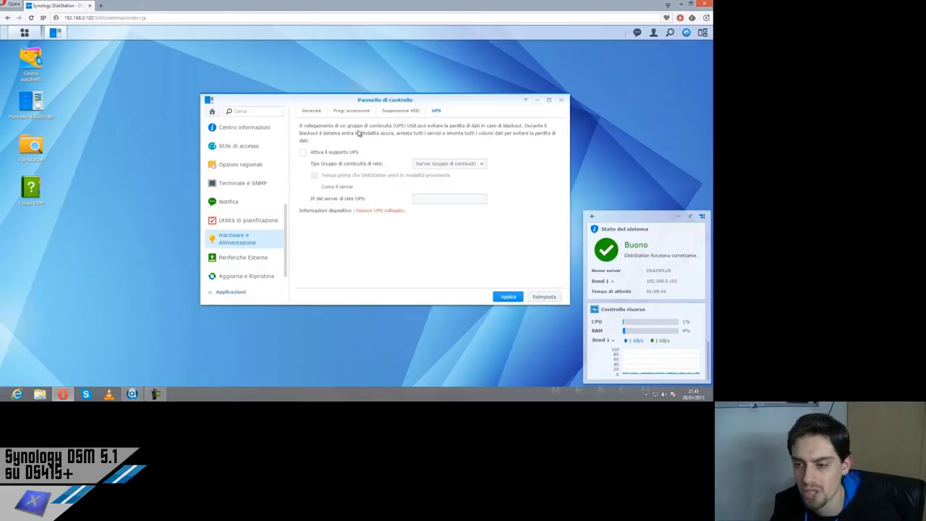
Review the default permissions for external devices and the printer options in Periferiche Esterne, leaving the permissions unchanged
left_click(239, 258)
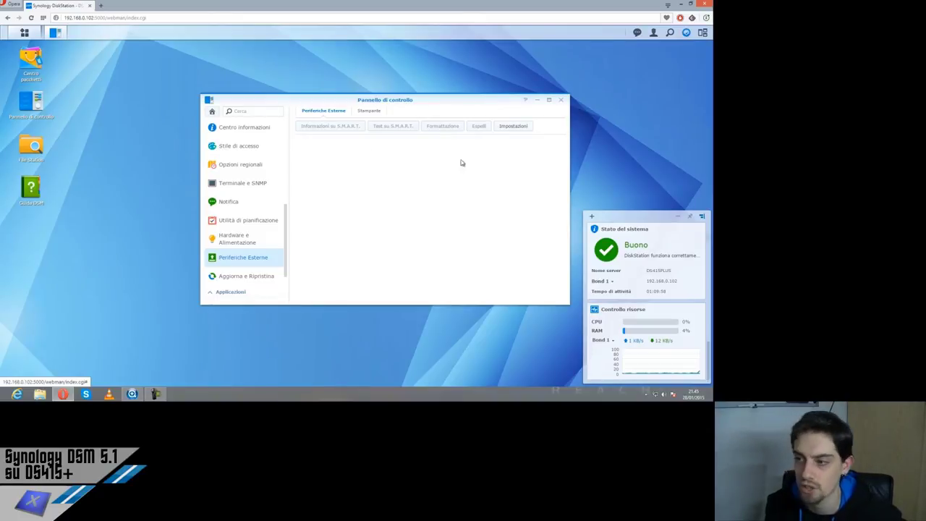
left_click(507, 128)
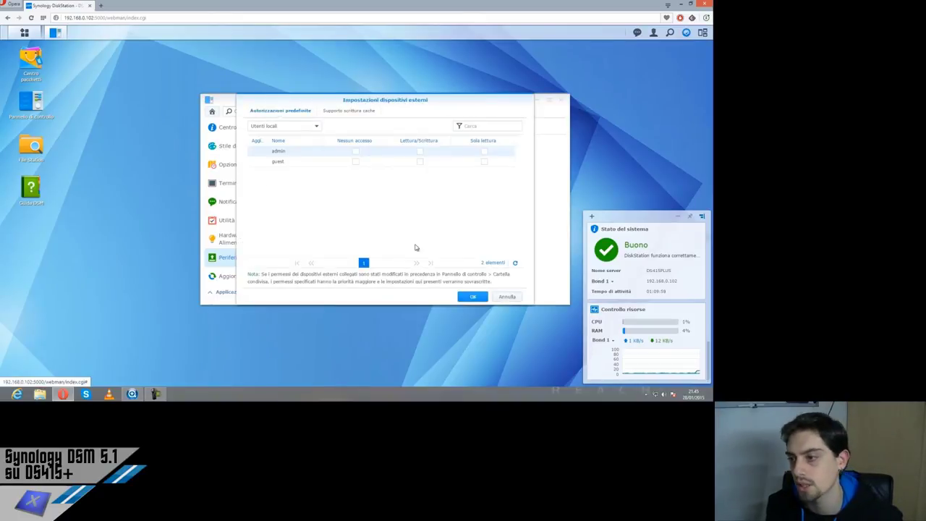
left_click(497, 297)
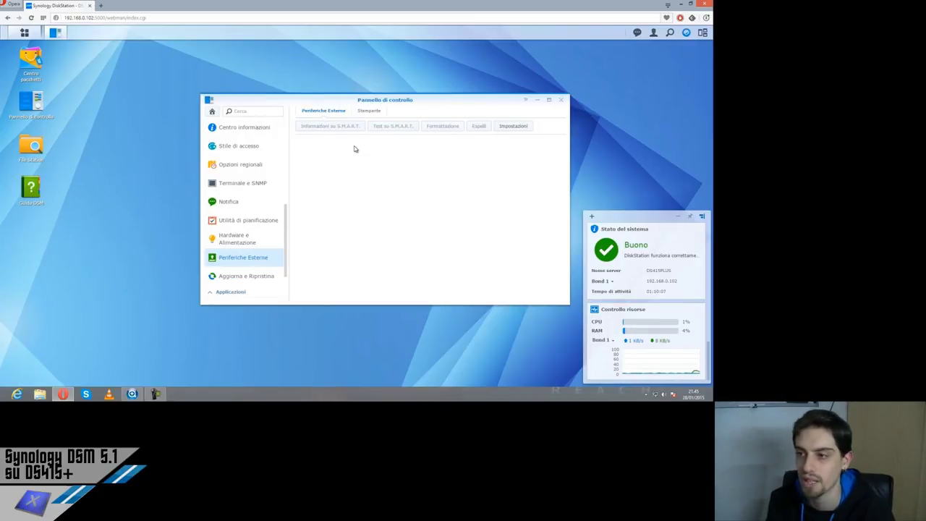
left_click(370, 113)
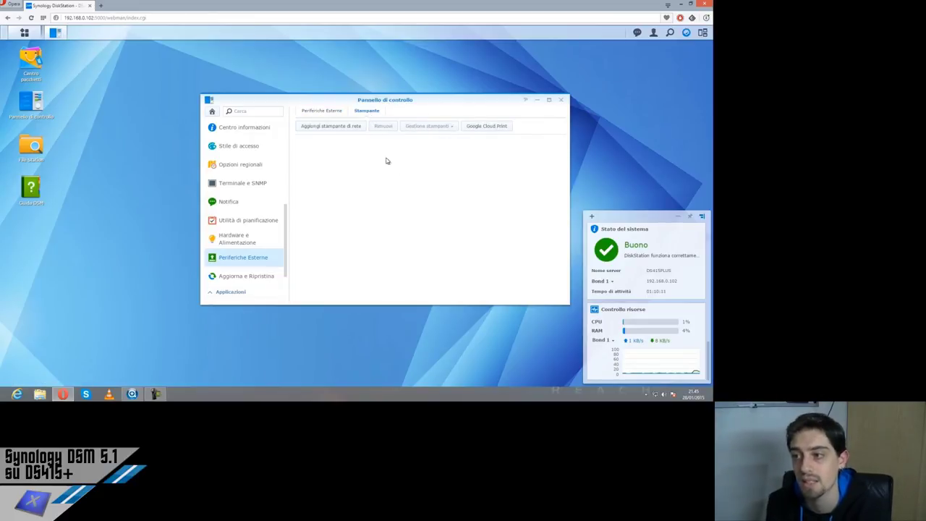
Review the DSM update, configuration backup and factory reset options in Aggiorna e Ripristina
left_click(250, 276)
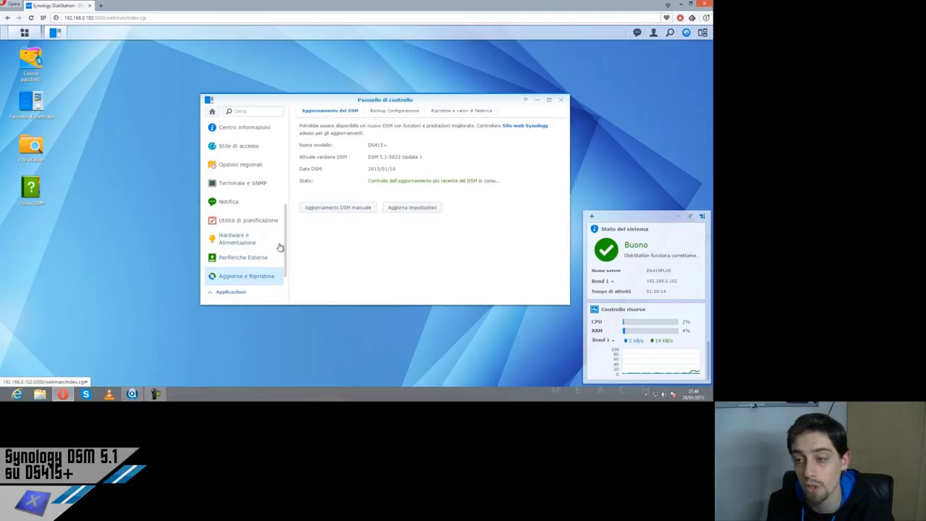
scroll(272, 237, "up", 1)
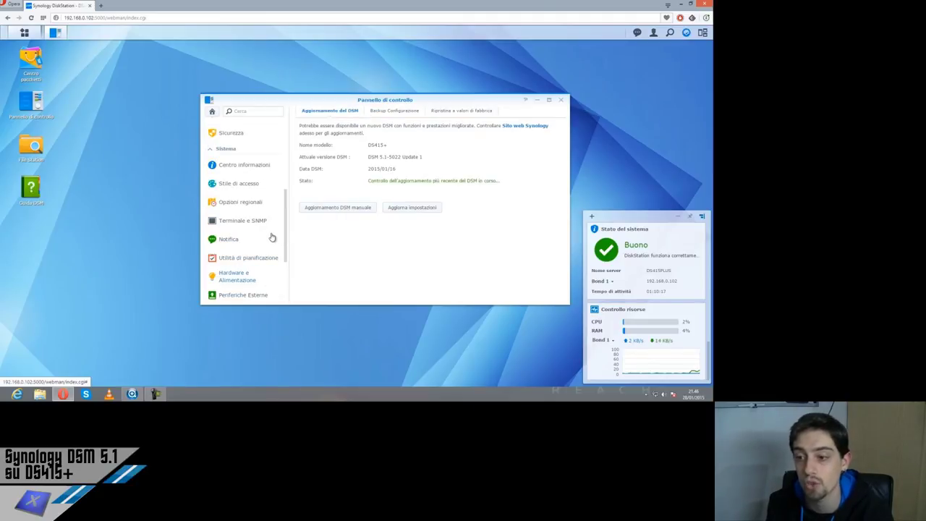
scroll(272, 237, "down", 2)
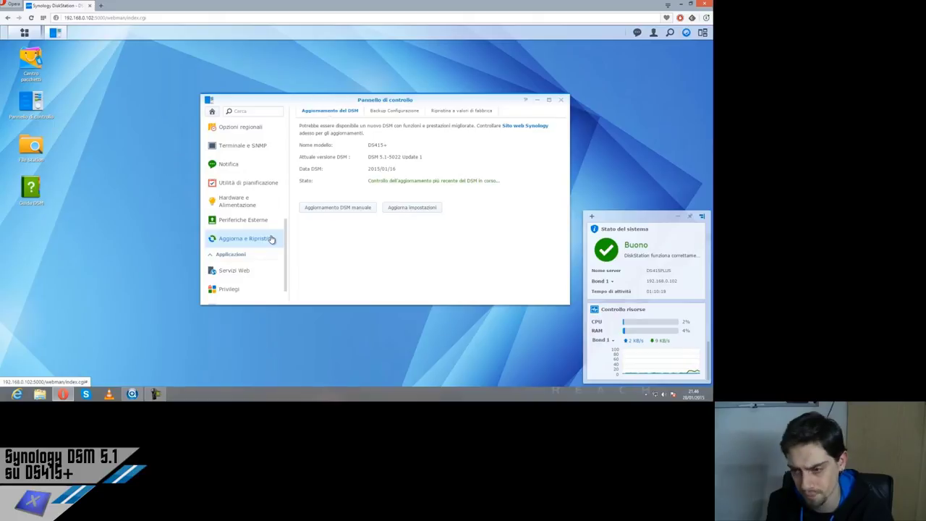
scroll(269, 238, "down", 1)
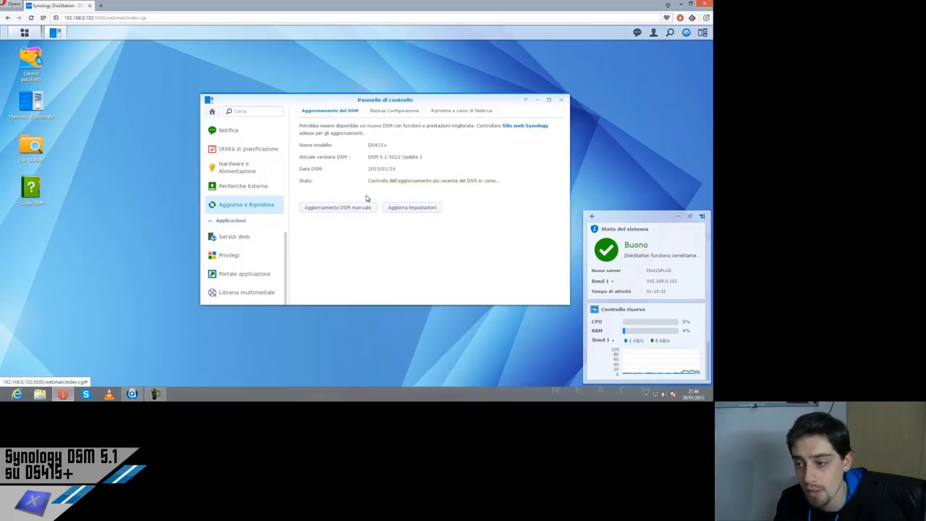
left_click(371, 112)
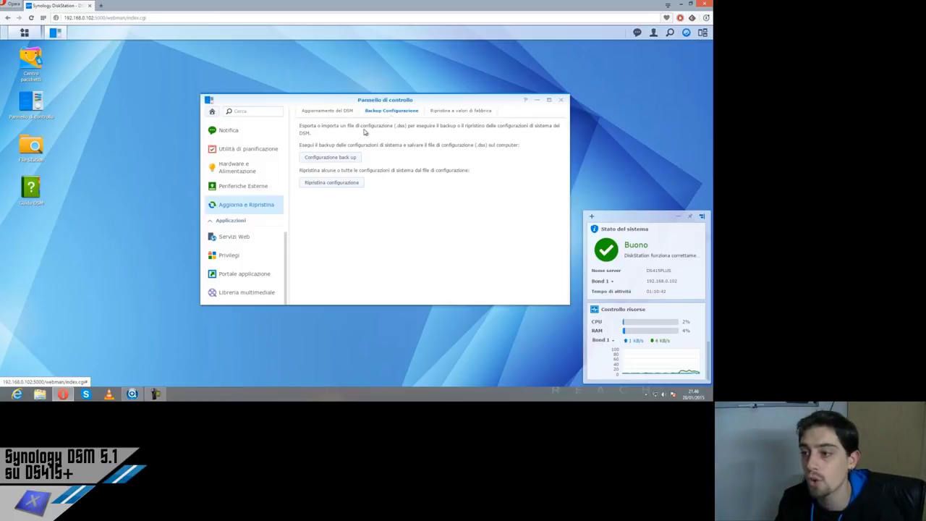
left_click(456, 114)
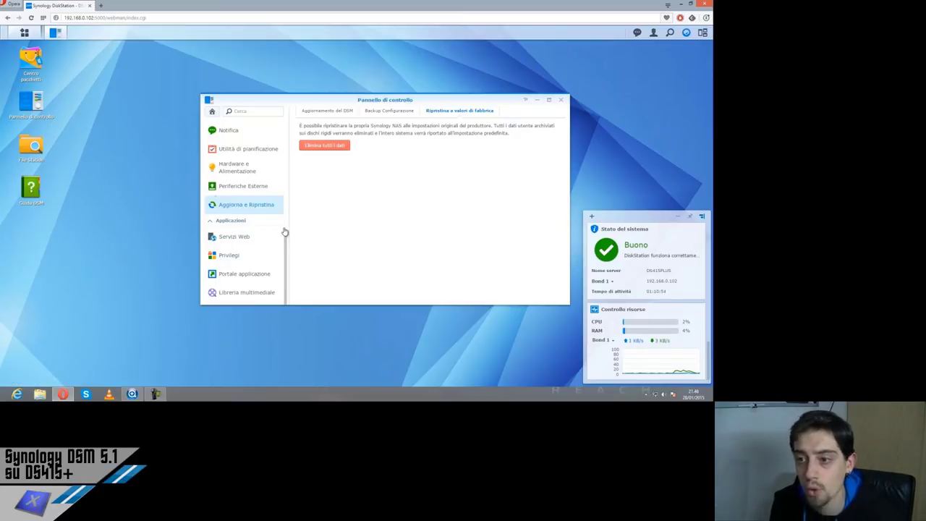
In Servizi Web, try out Abilita Web Station, review the HTTP and PHP settings, and leave for Privilegi without saving
left_click(212, 112)
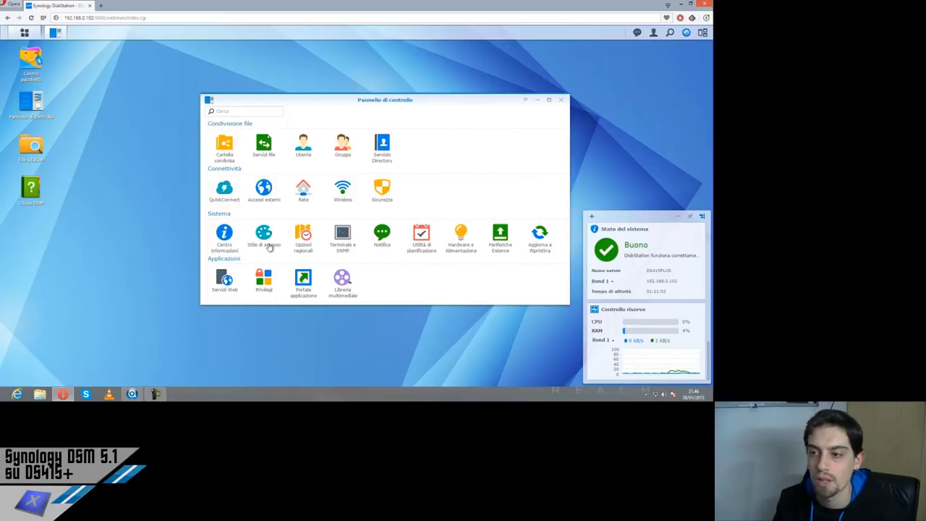
left_click(222, 278)
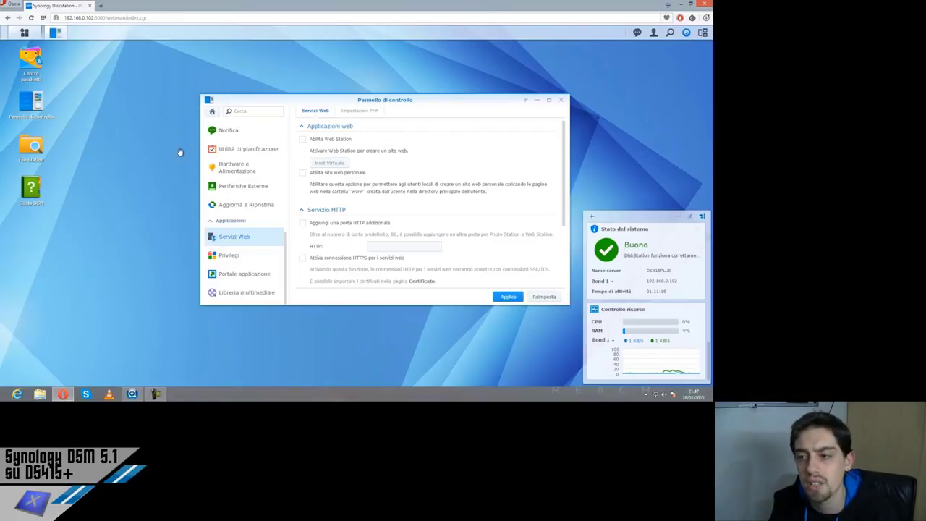
left_click(316, 139)
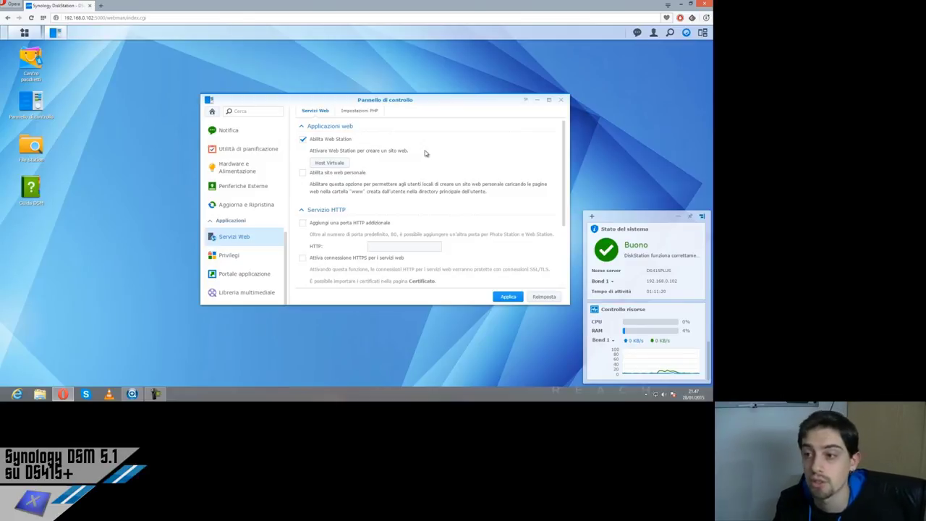
scroll(387, 149, "down", 3)
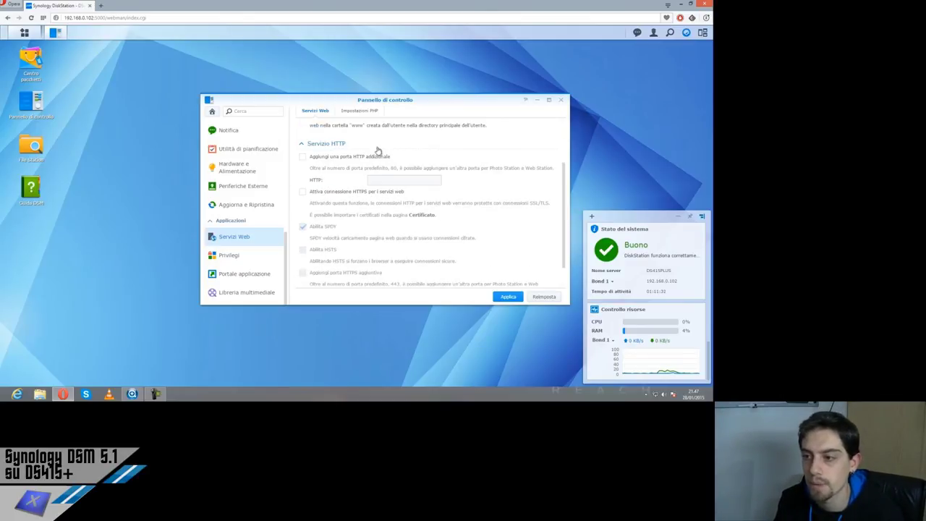
scroll(379, 179, "up", 2)
left_click(360, 110)
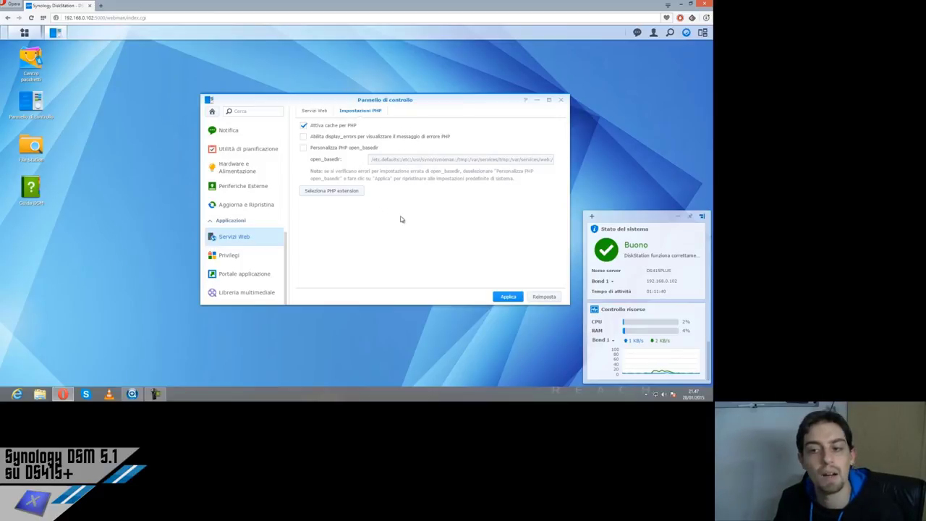
left_click(241, 256)
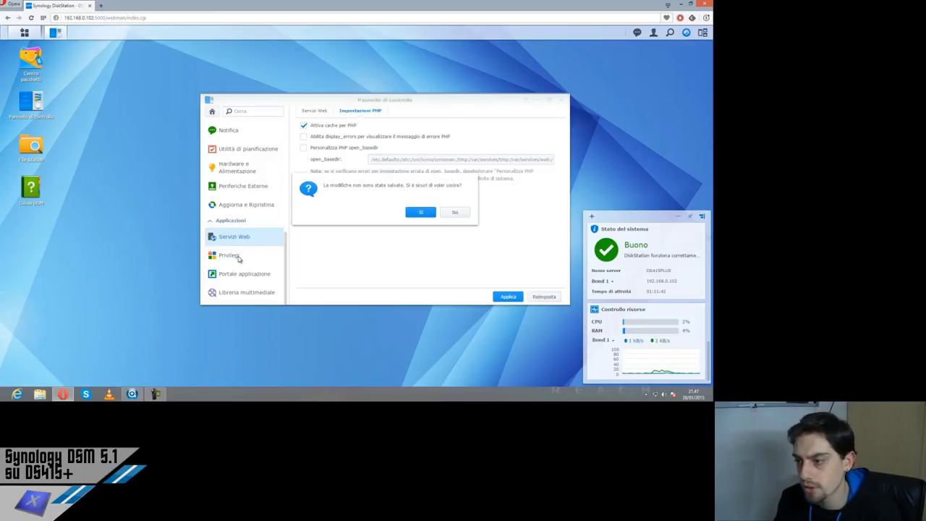
left_click(422, 214)
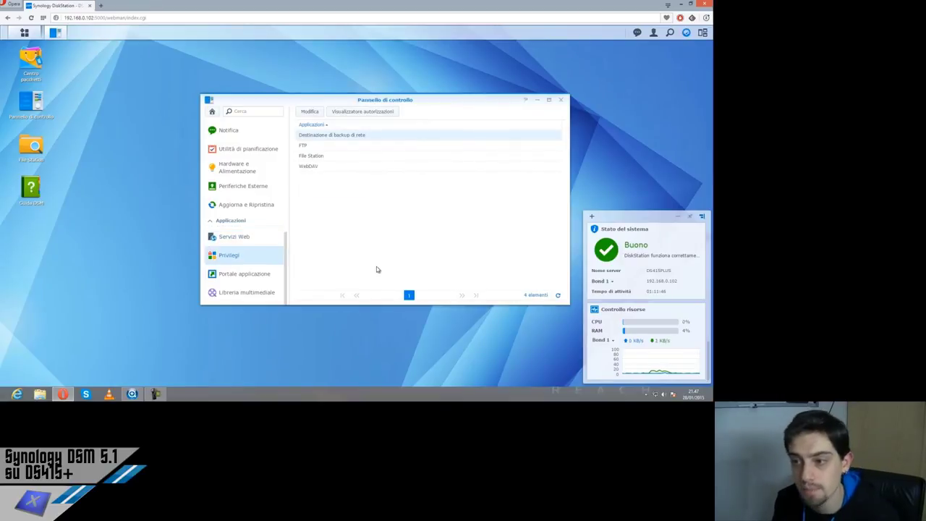
Review the local users' privileges for Destinazione di backup di rete and close them without changes
left_click(309, 114)
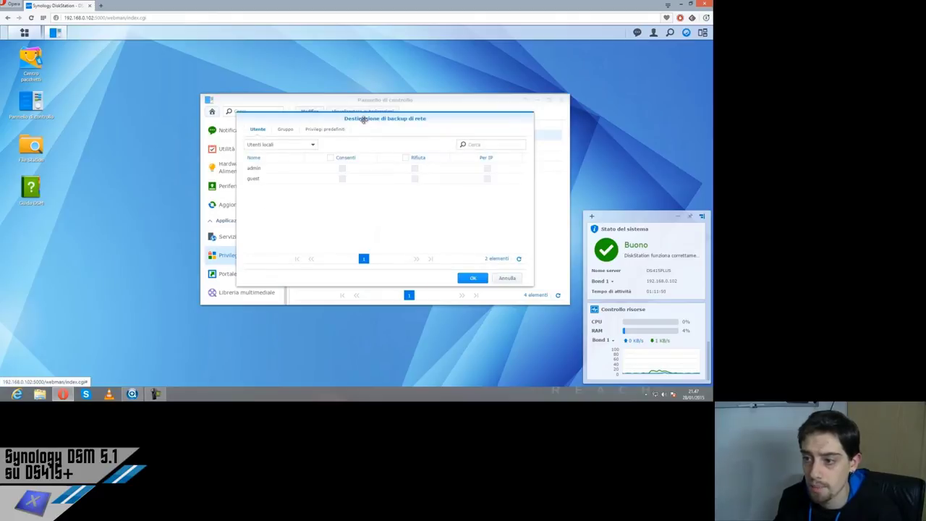
left_click_drag(366, 120, 457, 177)
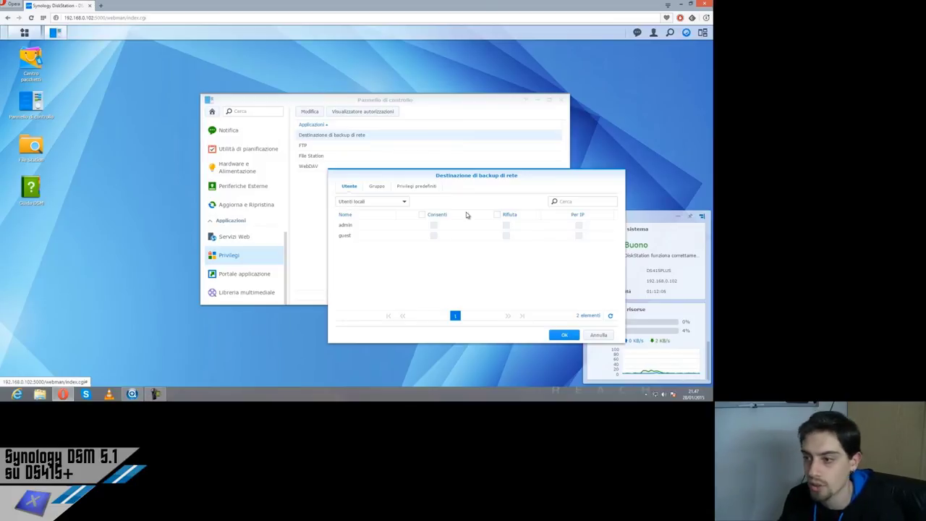
left_click(600, 334)
Open the FTP application's privileges and review the permissions and available user source for the local users
left_click(304, 145)
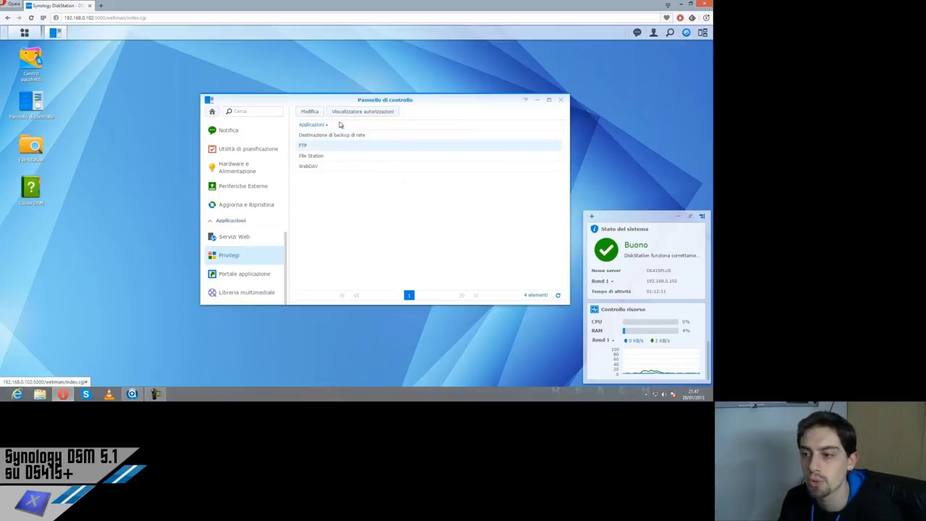
left_click(309, 112)
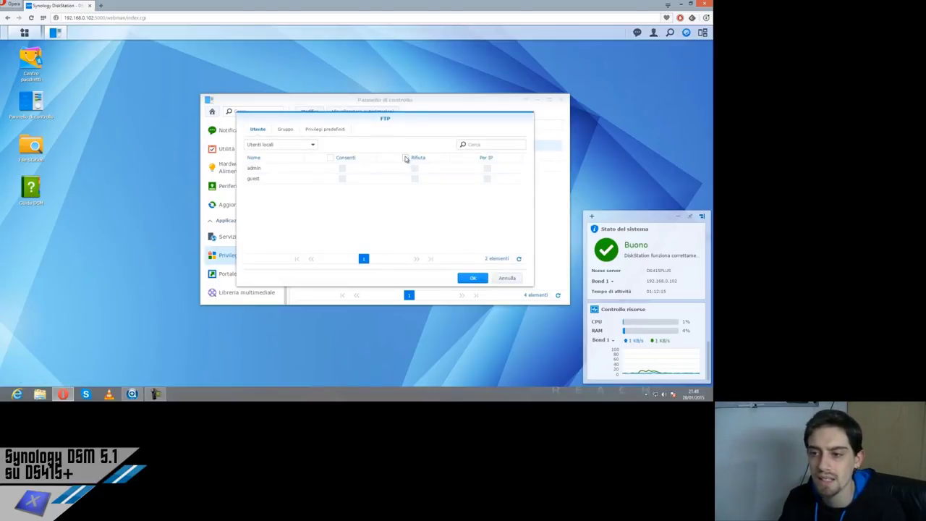
left_click(310, 133)
left_click(261, 130)
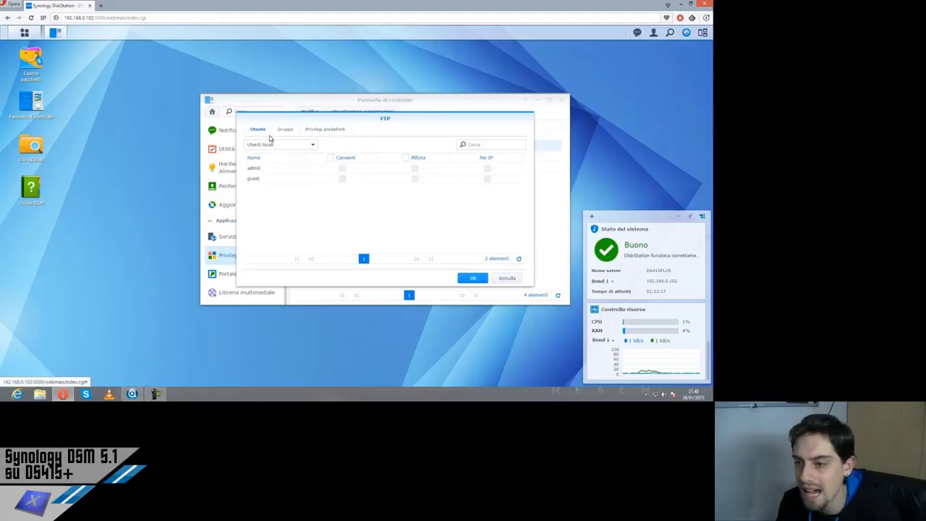
left_click(285, 145)
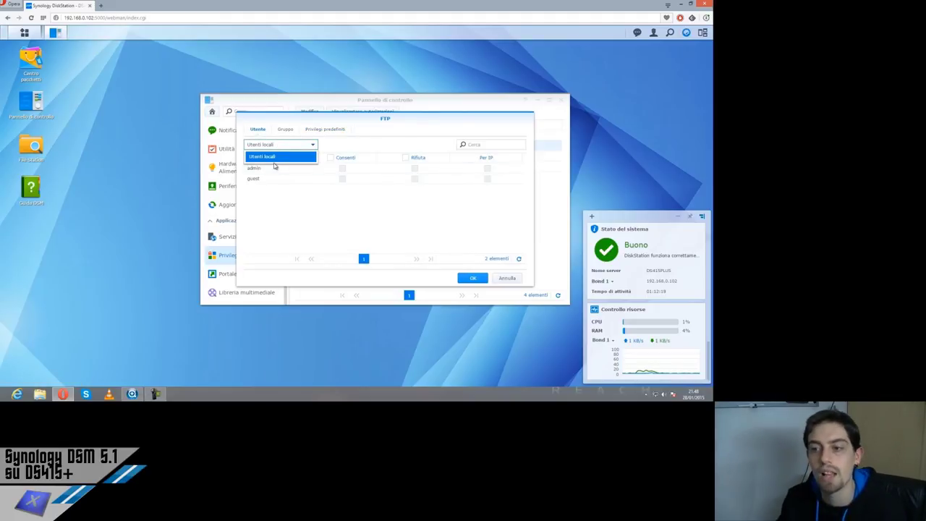
left_click(323, 197)
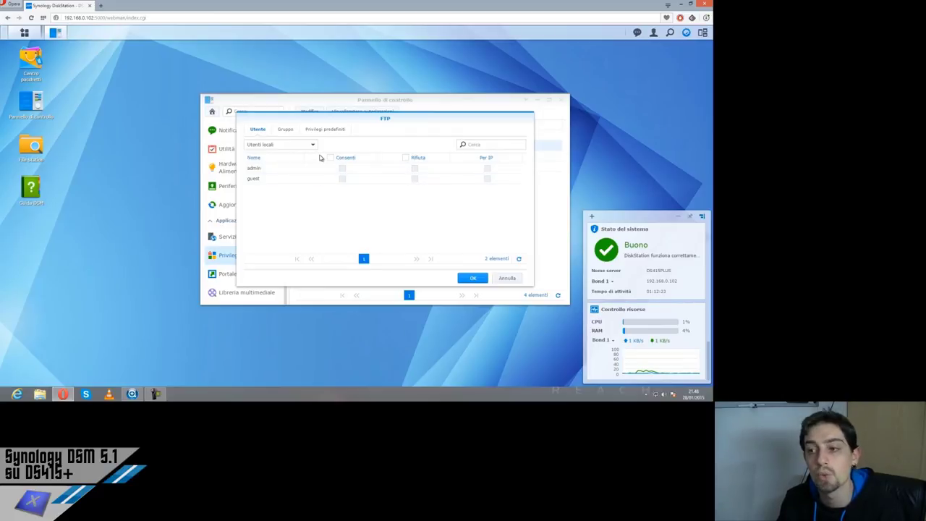
In the FTP group privileges, try out Consenti for administrators and Rifiuta for users, and cancel without saving
left_click(296, 137)
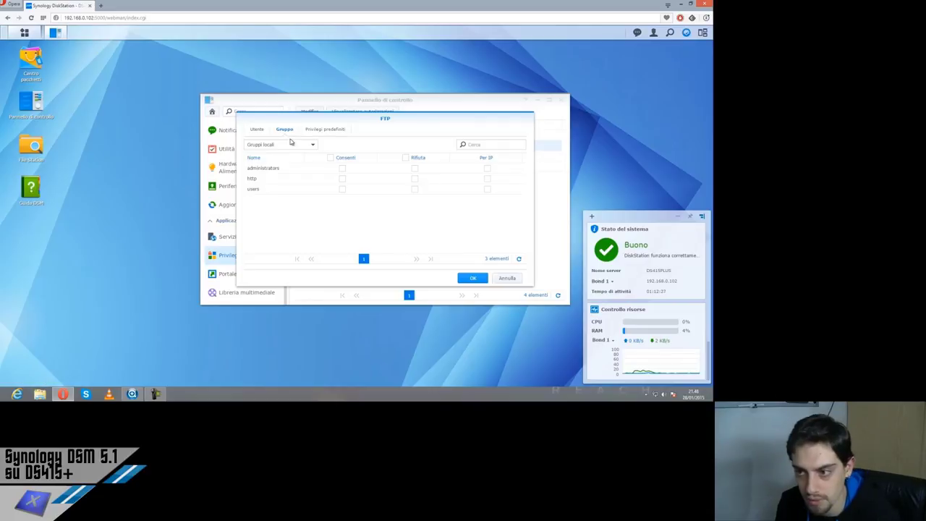
left_click_drag(300, 114, 308, 145)
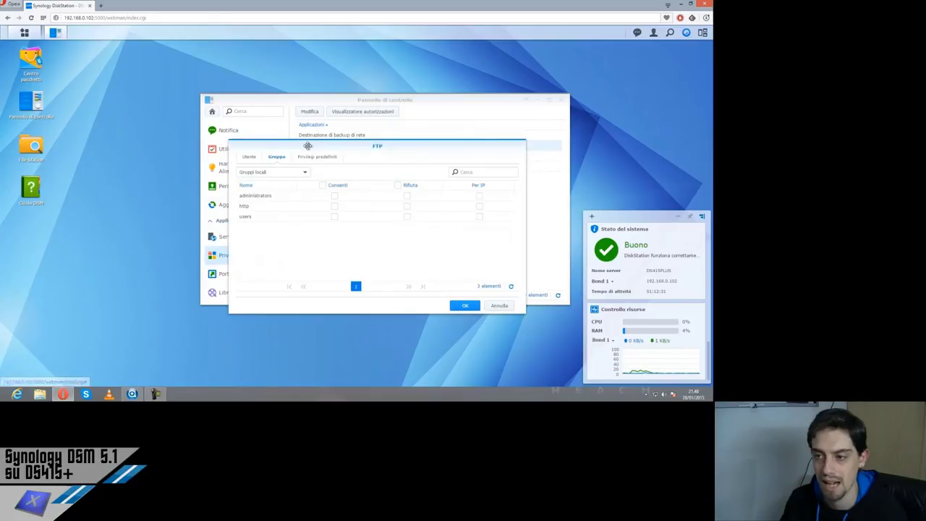
left_click(335, 196)
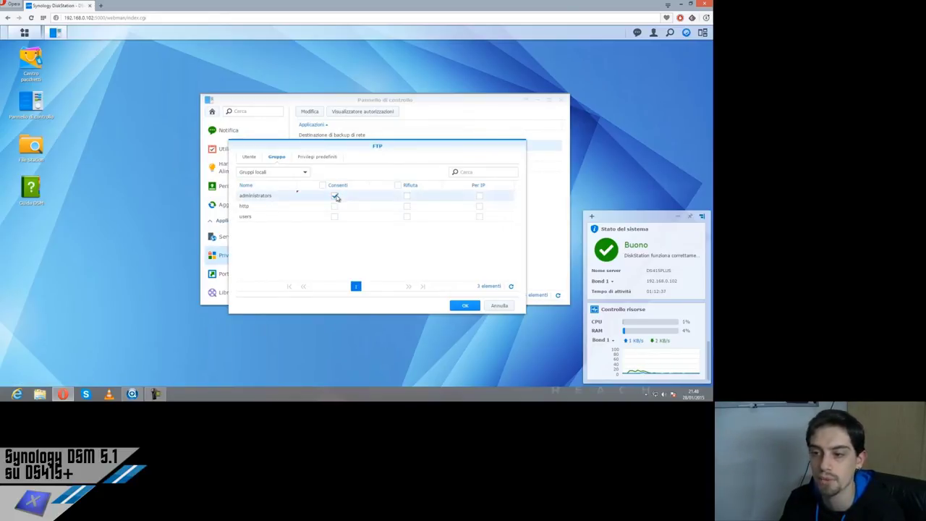
left_click(407, 217)
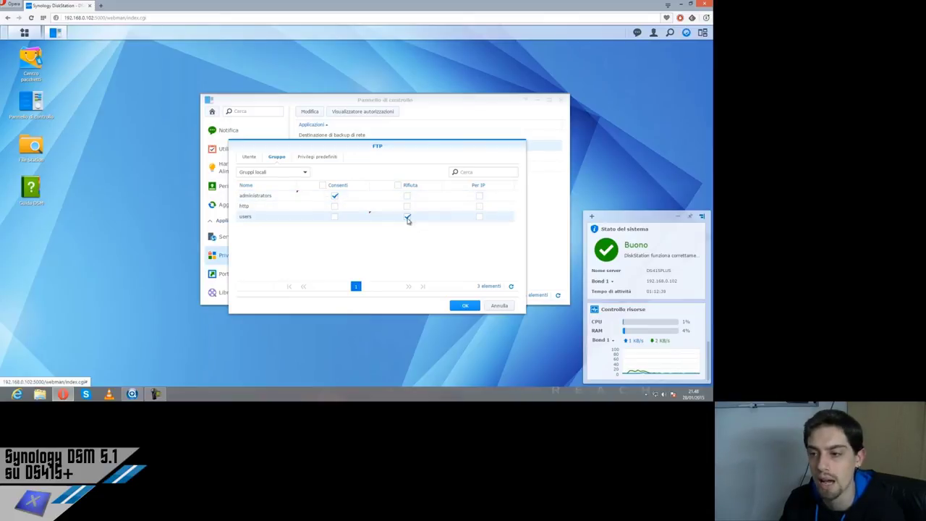
left_click(407, 217)
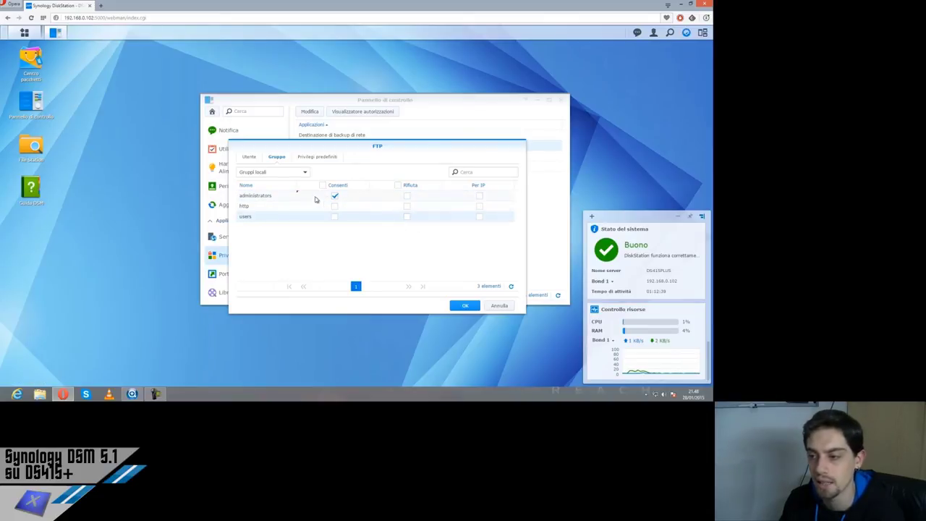
left_click(499, 305)
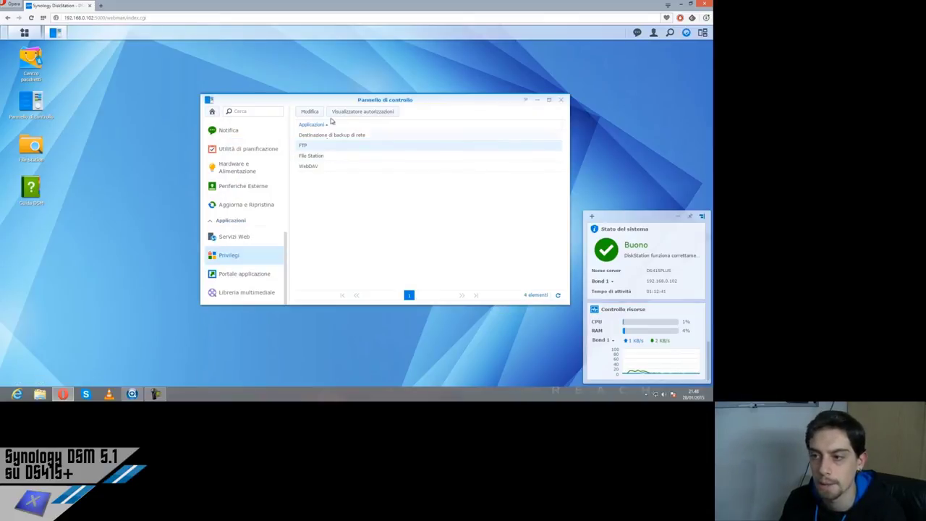
In Portale applicazione, review File Station's custom alias and HTTP/HTTPS port rules and close them without changes
left_click(238, 275)
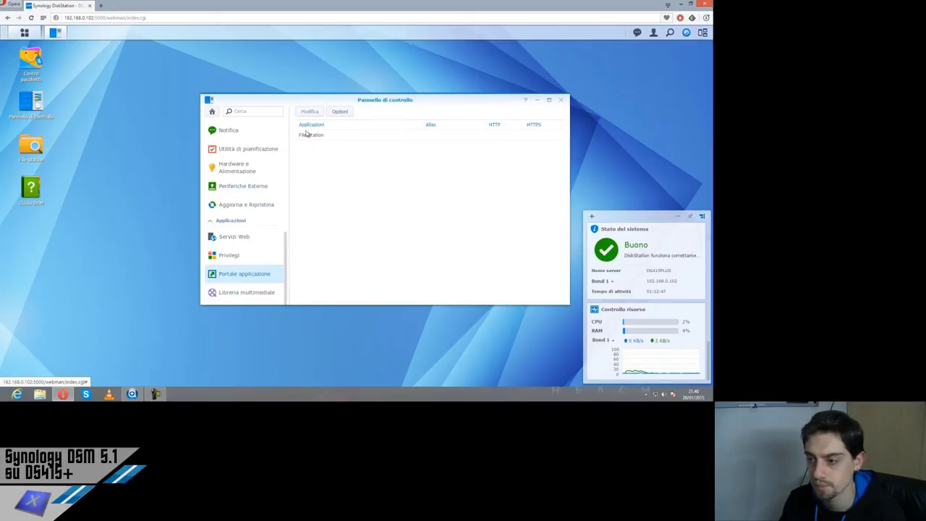
left_click(339, 111)
left_click(427, 238)
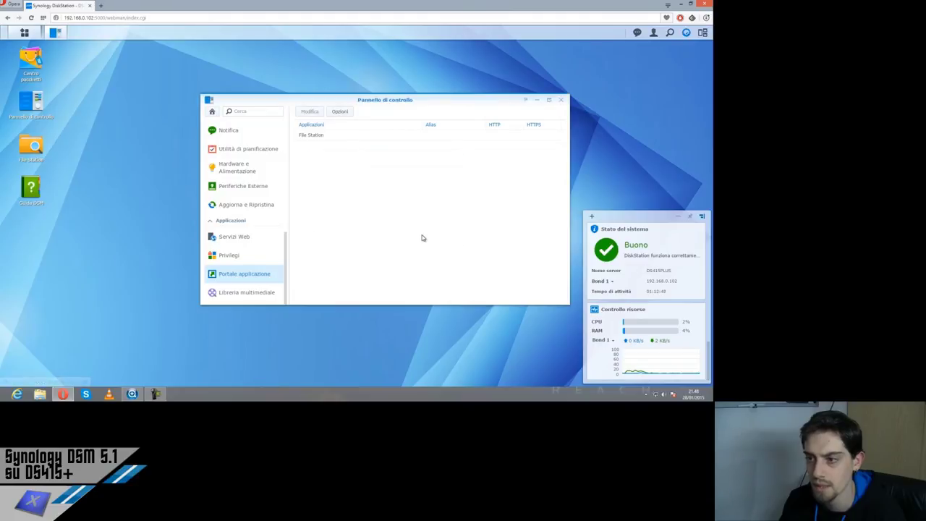
double_click(315, 137)
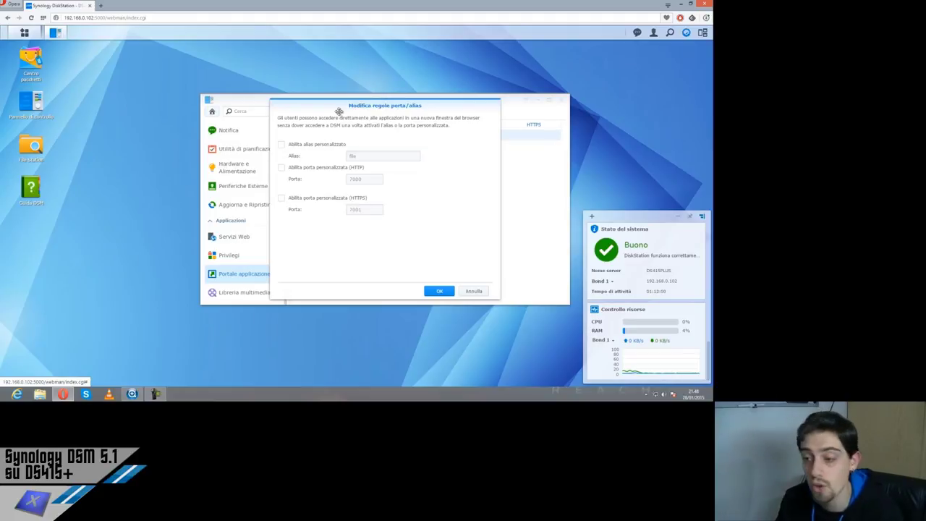
left_click(471, 291)
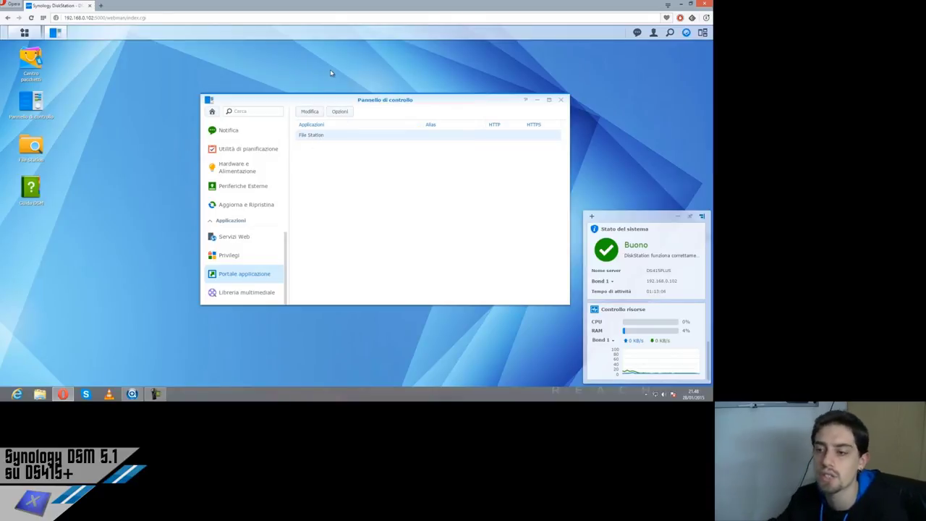
left_click(312, 112)
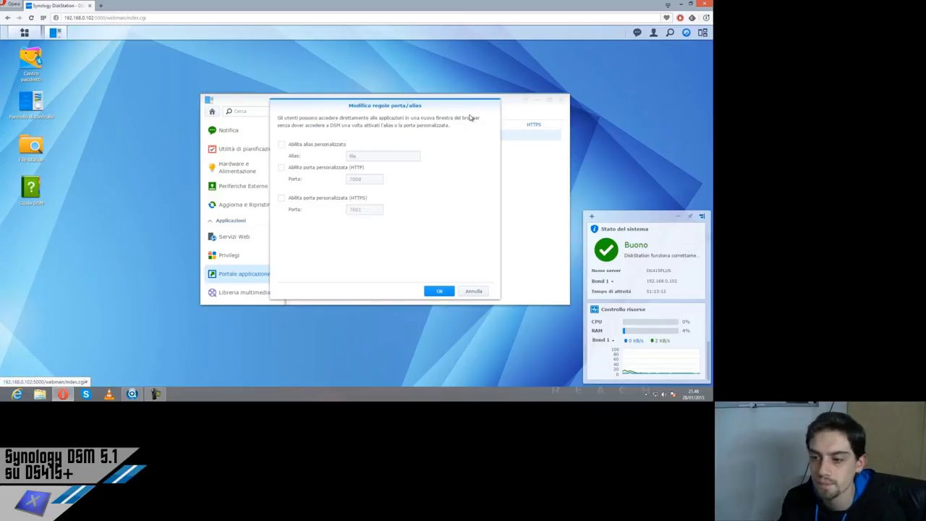
left_click(470, 292)
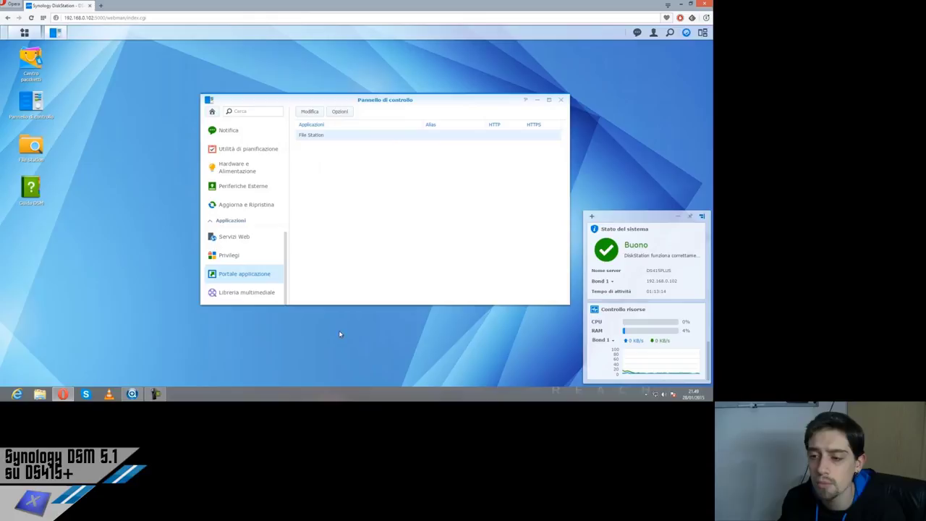
Re-index the Libreria multimediale and review its thumbnail and video conversion settings and indexed folders
left_click(271, 294)
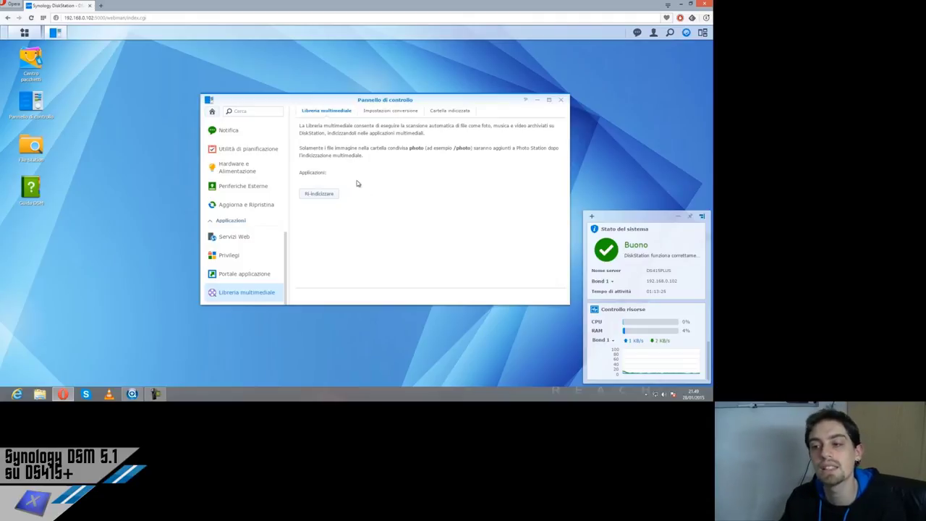
left_click(329, 197)
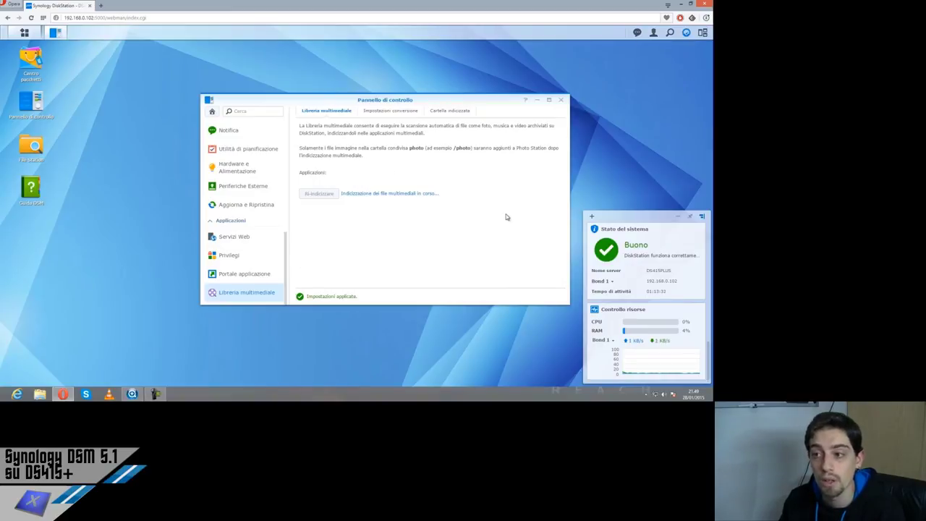
left_click(391, 112)
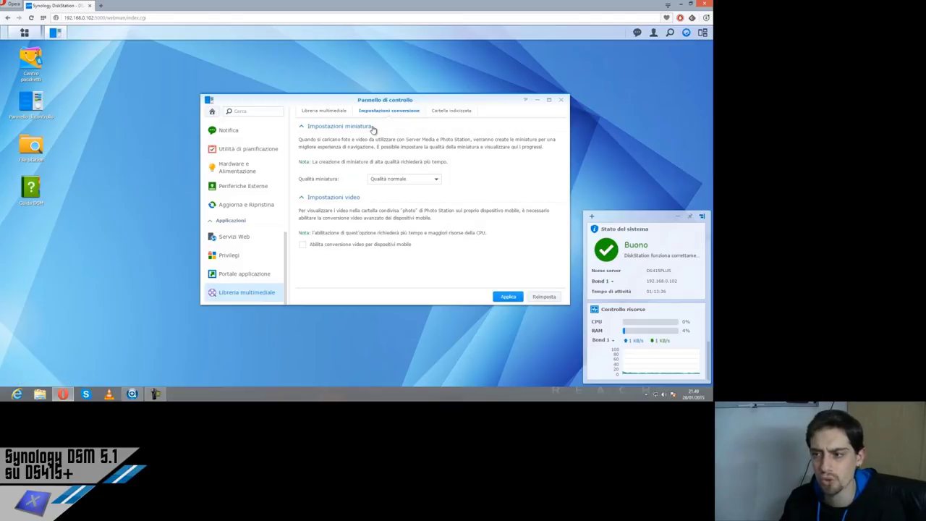
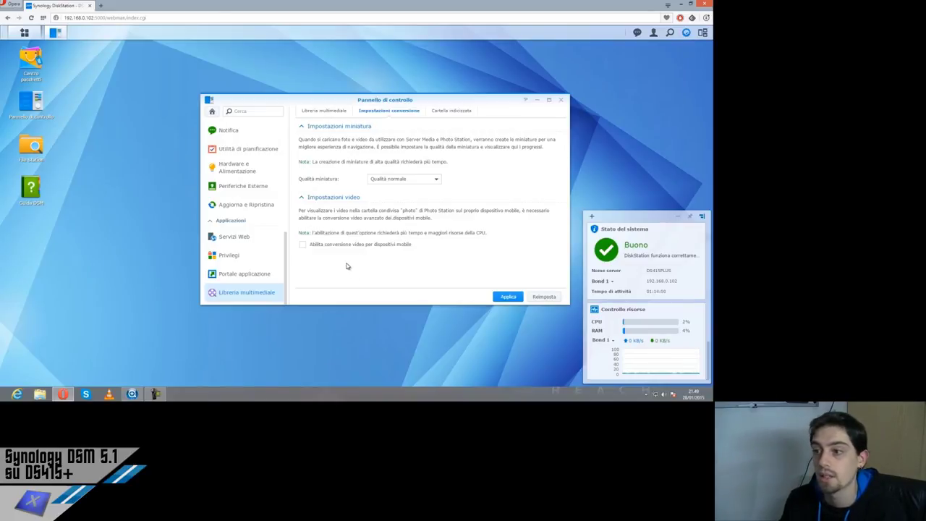
left_click(453, 113)
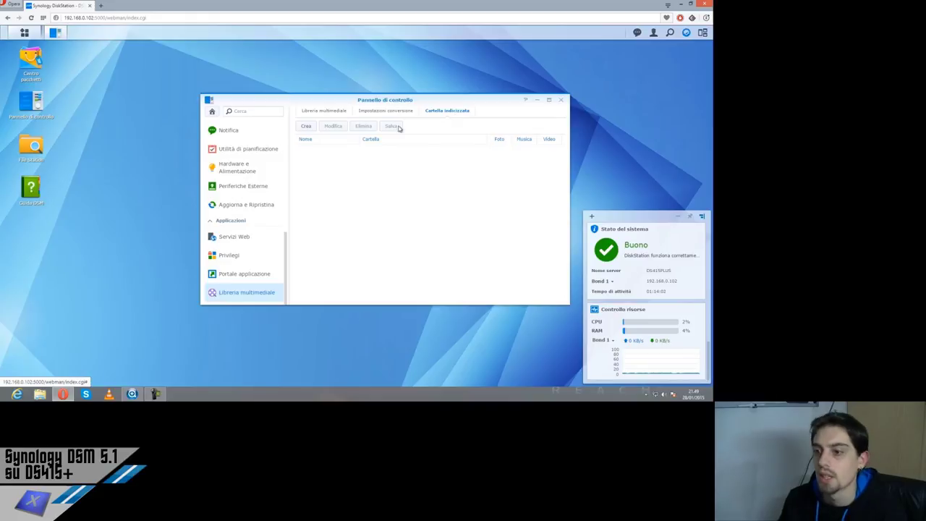
Return to the Pannello di controllo overview, close it, and take a brief look at Guida DSM
scroll(248, 205, "up", 10)
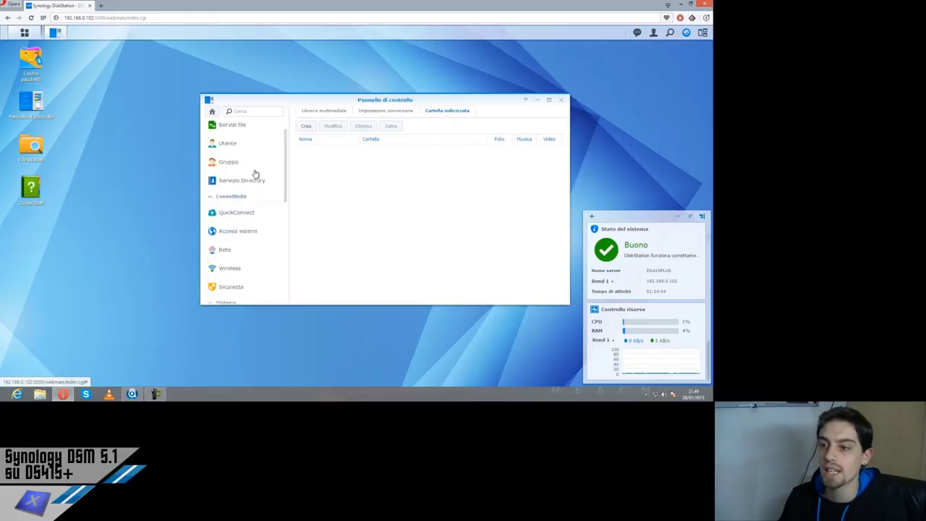
left_click(213, 113)
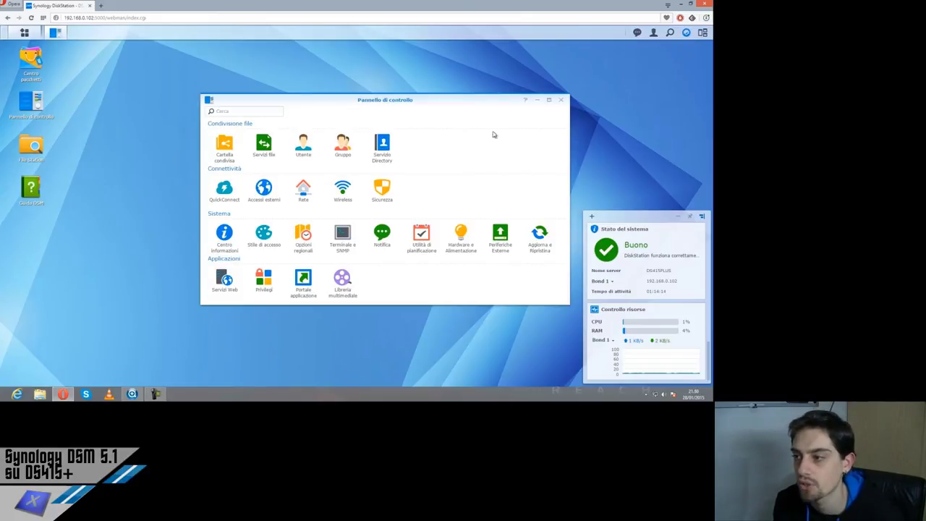
left_click(560, 101)
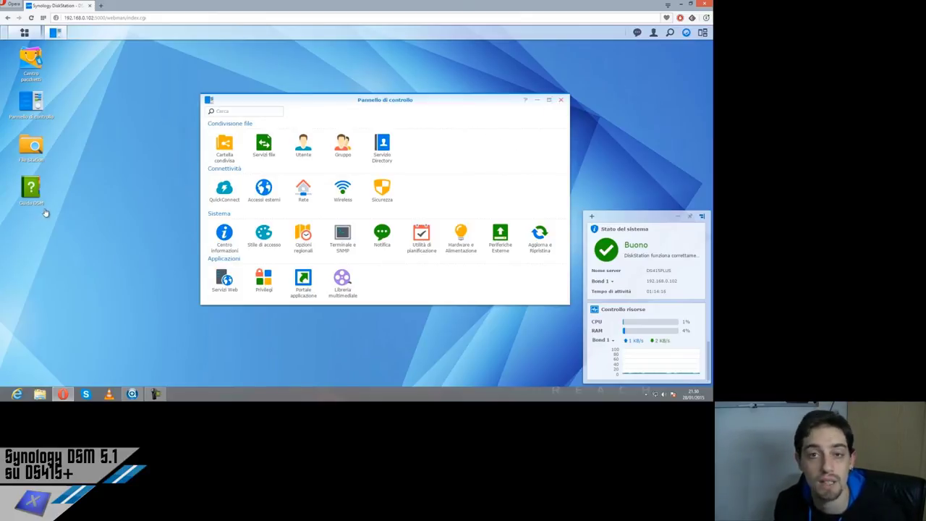
left_click(32, 194)
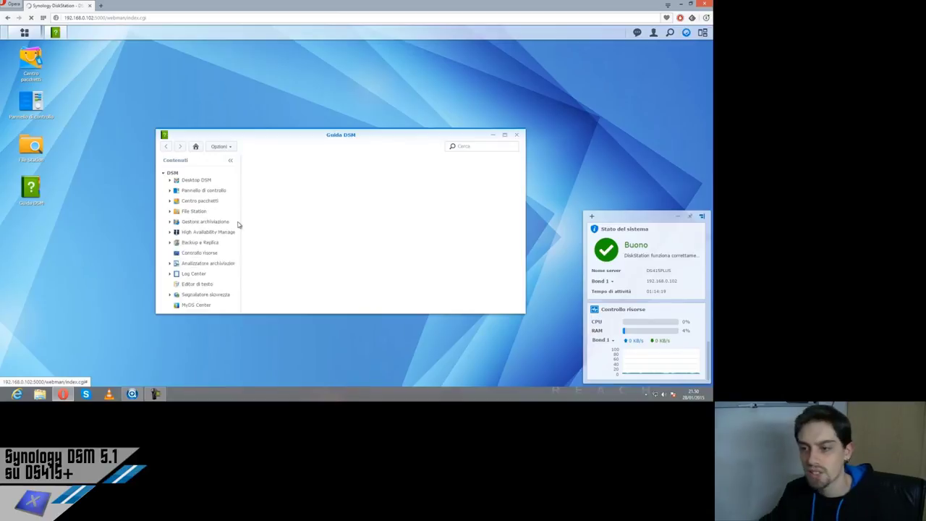
left_click(516, 134)
Open File Station and review the file action, tool, folder creation and upload options for the XH shared folder
left_click(24, 33)
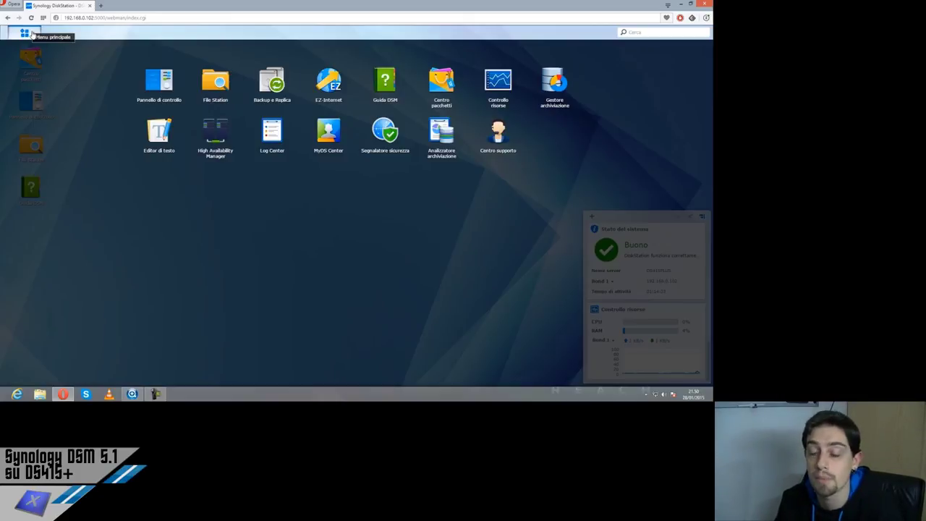
left_click(216, 87)
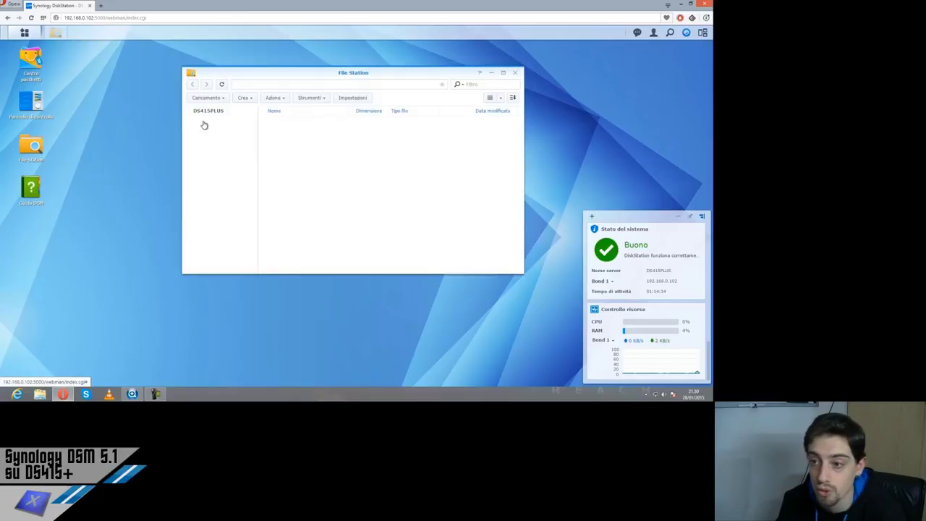
left_click(273, 99)
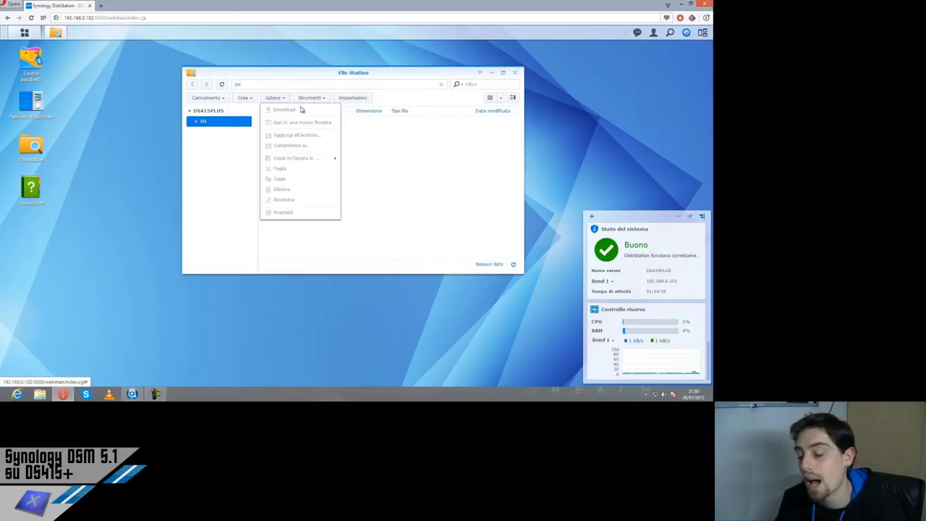
mouse_move(300, 105)
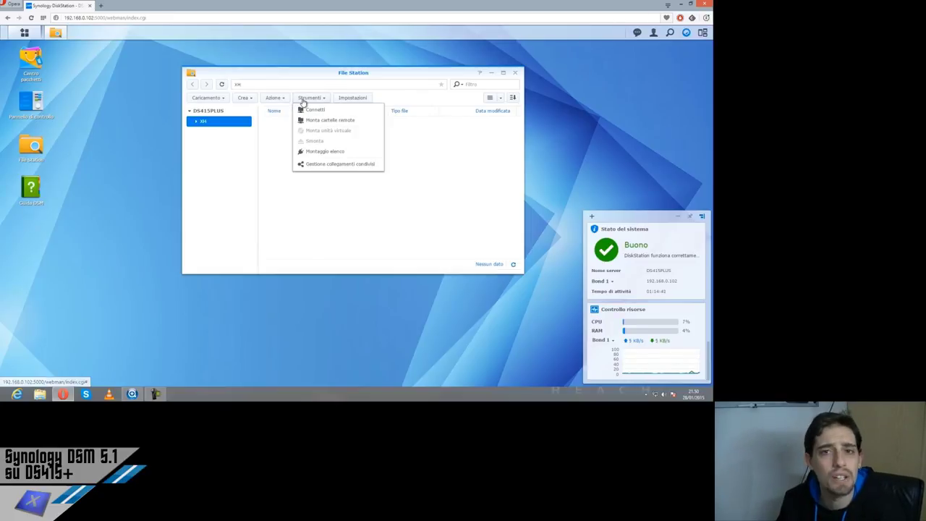
left_click(304, 100)
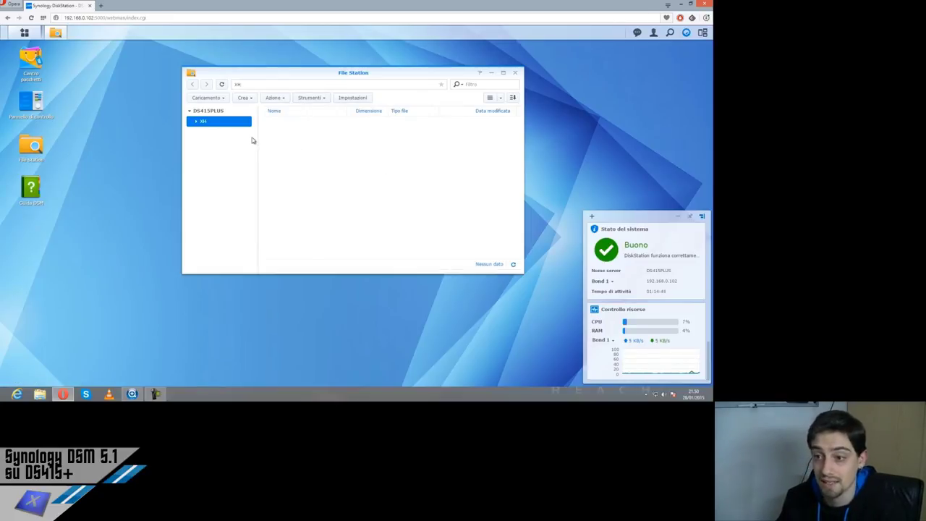
left_click(240, 99)
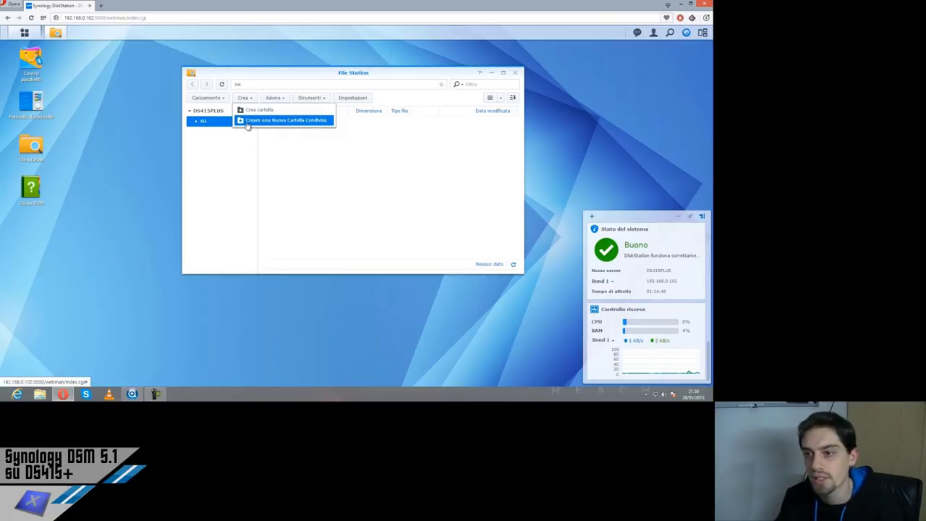
left_click(235, 145)
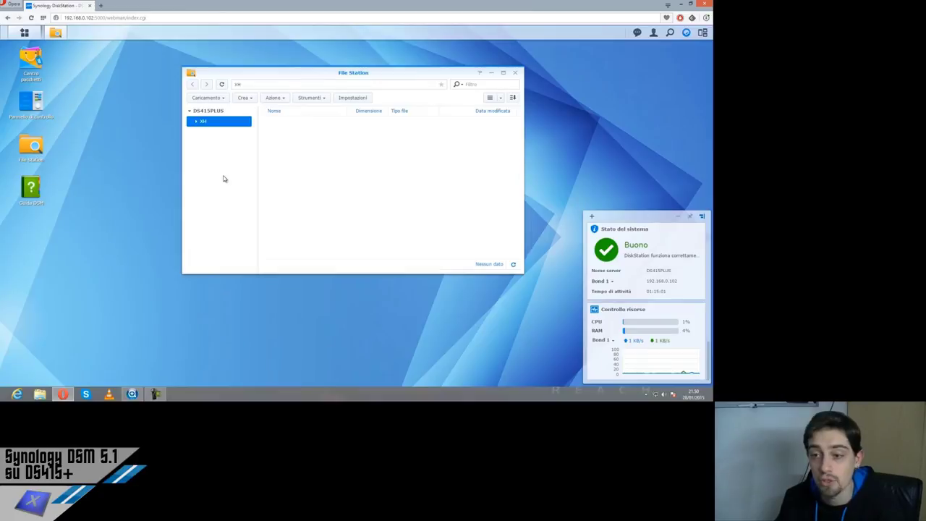
left_click(219, 98)
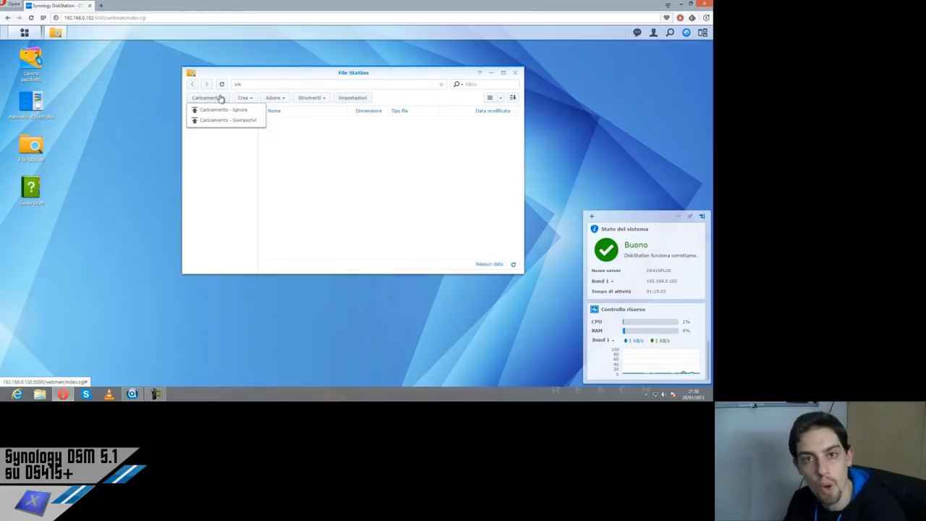
left_click(221, 98)
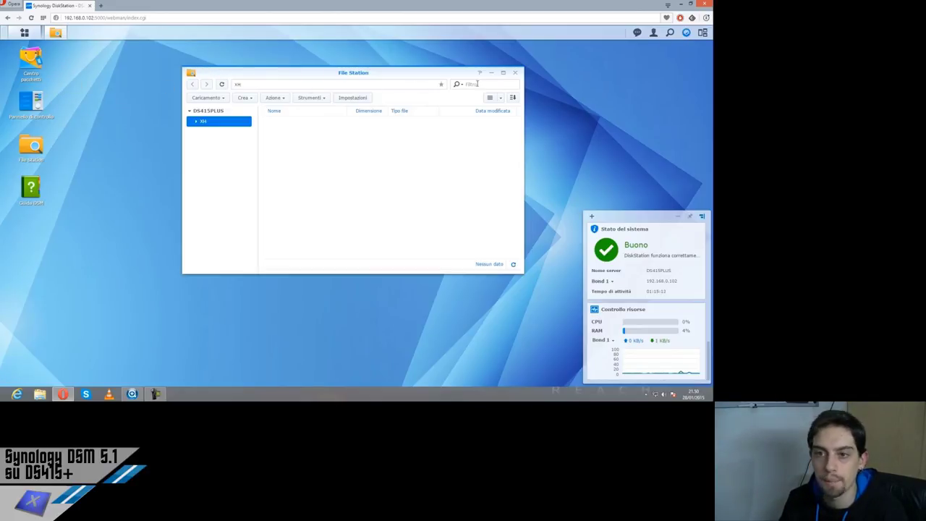
Close File Station, open Backup e Replica, and review the destination choices for a new data backup task, cancelling the wizard
left_click(516, 73)
left_click(22, 32)
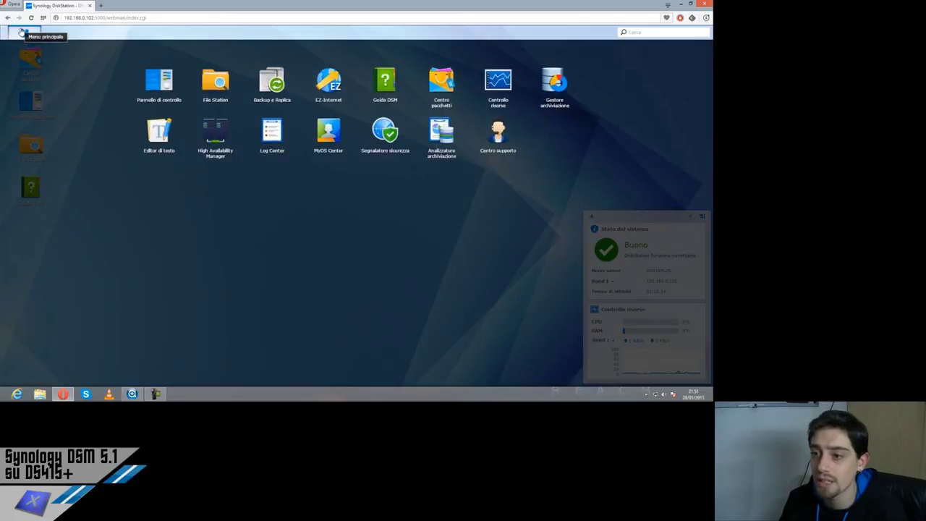
left_click(272, 79)
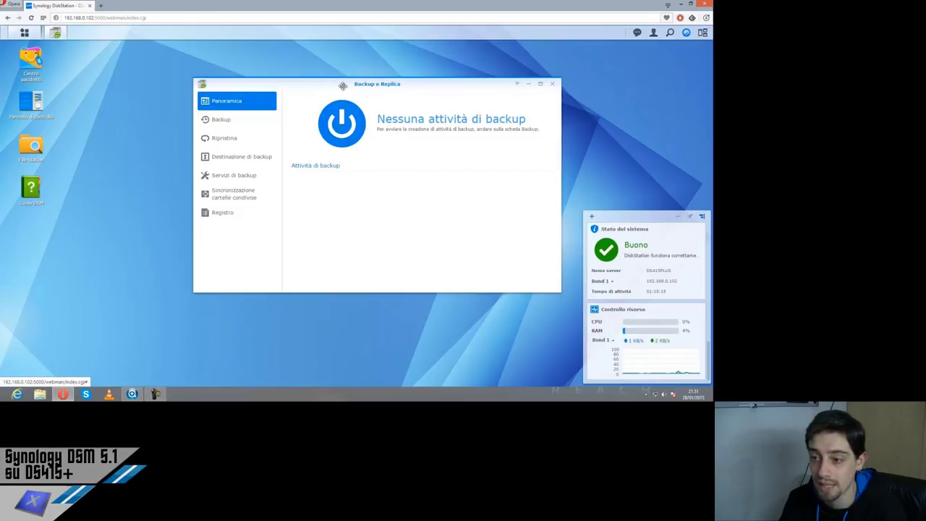
left_click_drag(342, 85, 295, 135)
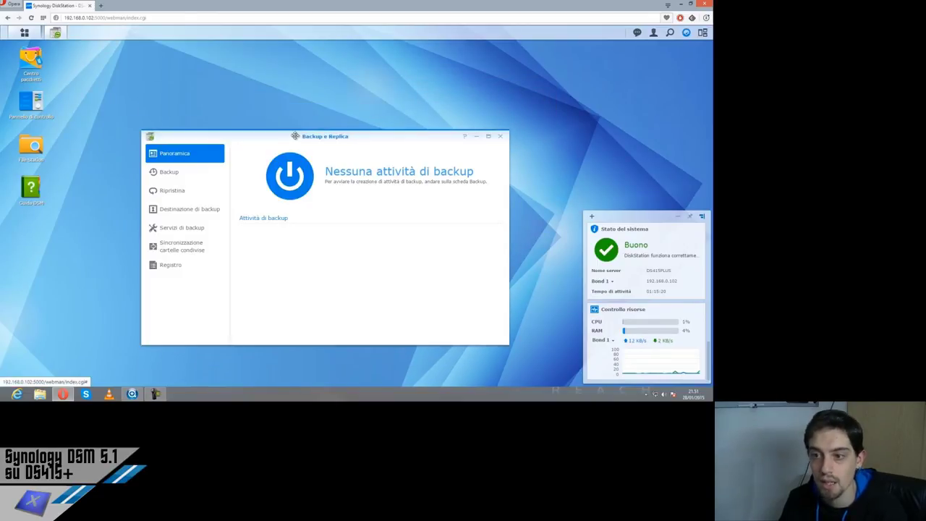
left_click(173, 175)
left_click(246, 148)
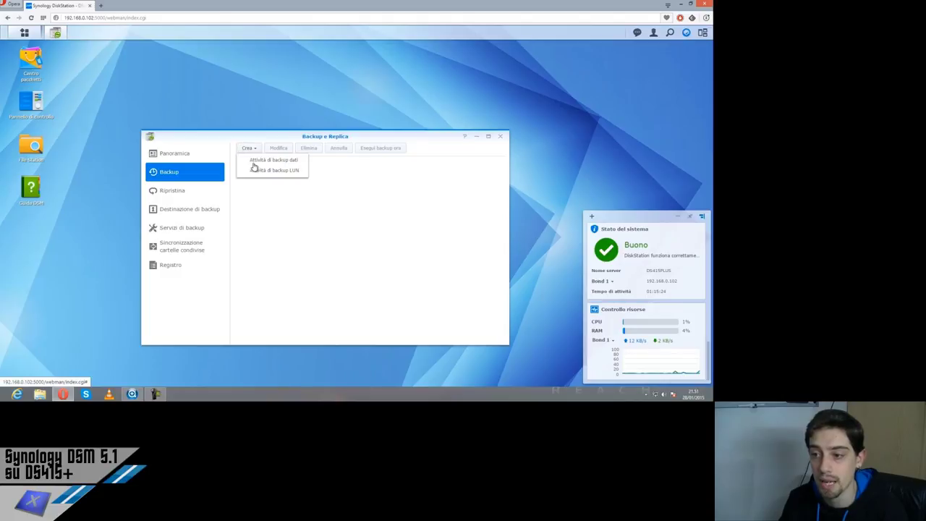
left_click(255, 162)
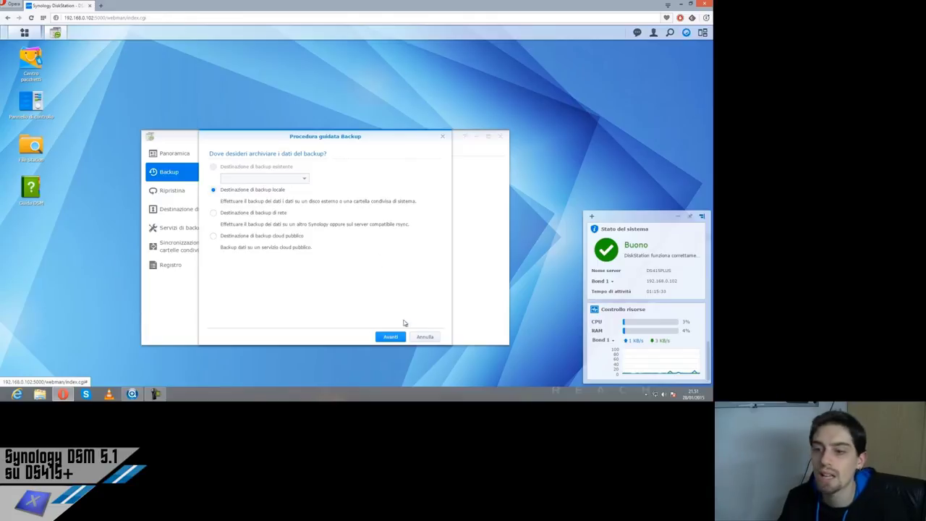
left_click(425, 337)
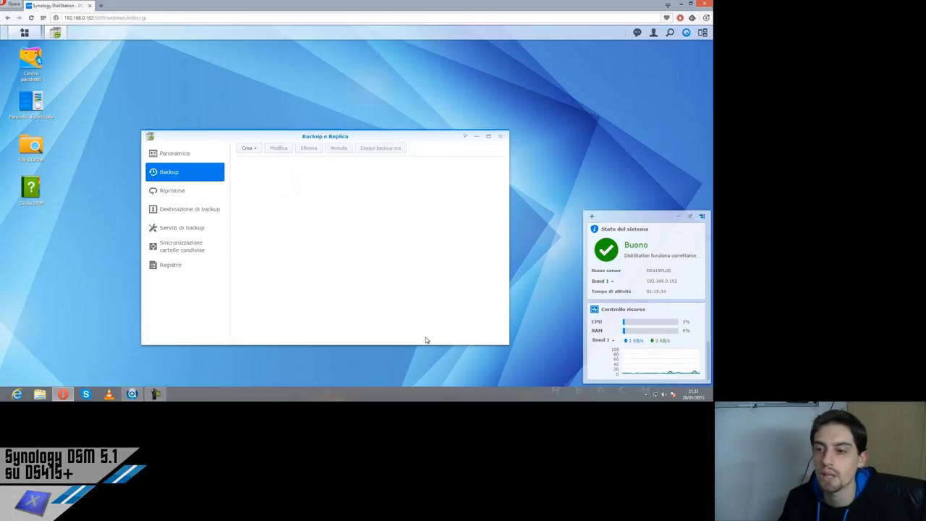
Review the Ripristina, Destinazione di backup and Servizi di backup sections, including Time Backup, and close Backup e Replica
left_click(166, 191)
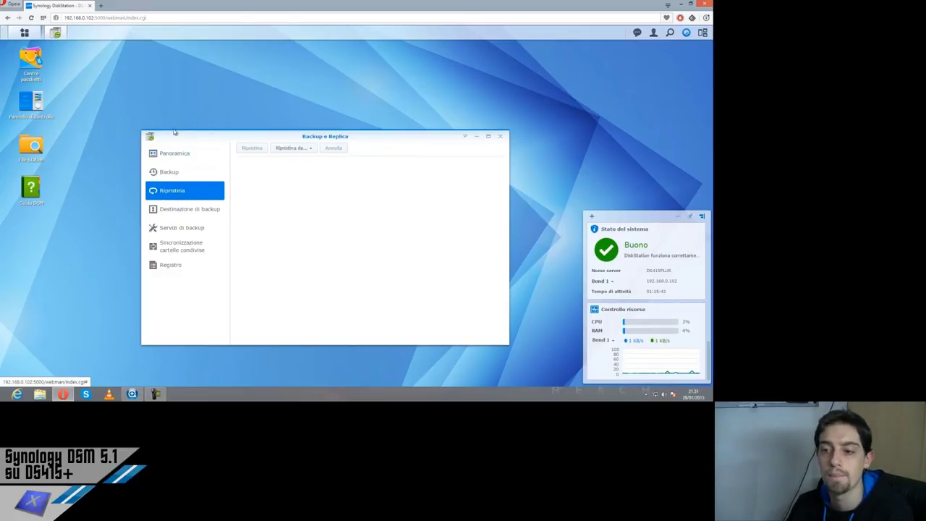
left_click(173, 212)
left_click(188, 228)
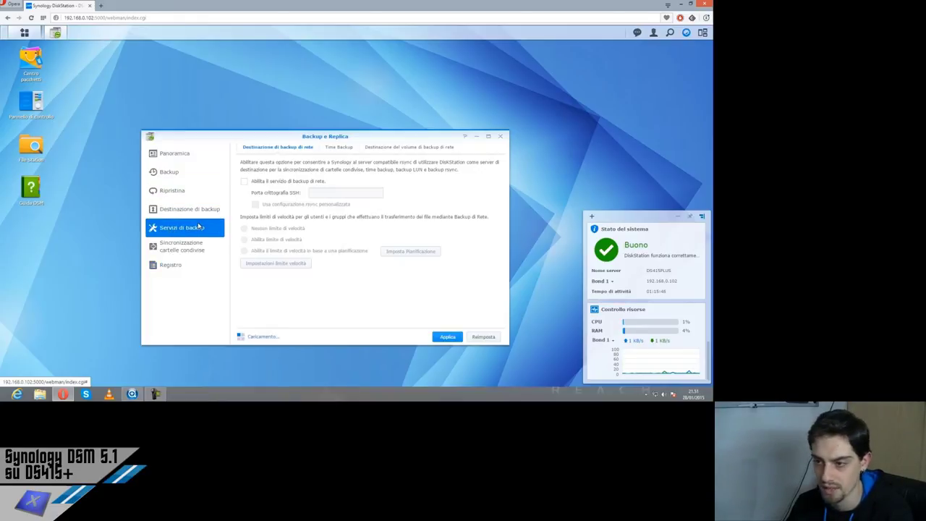
left_click(337, 149)
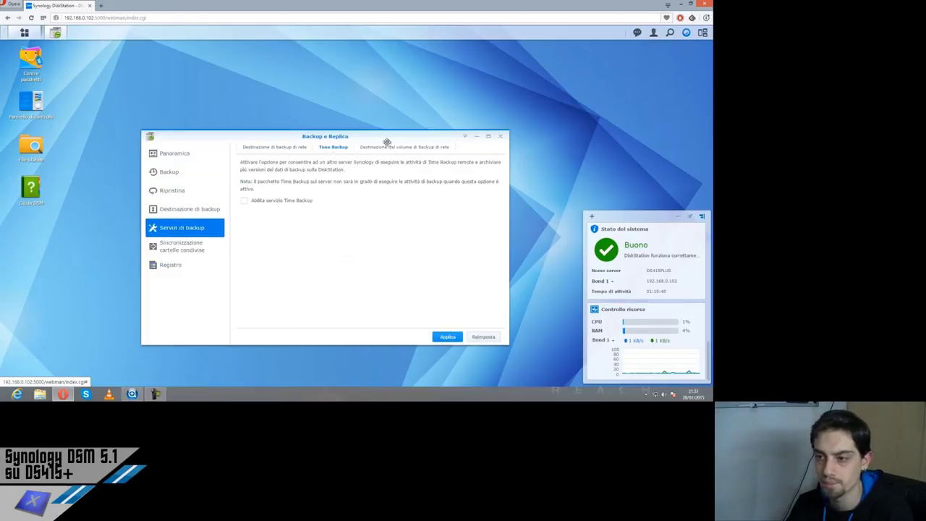
left_click(390, 148)
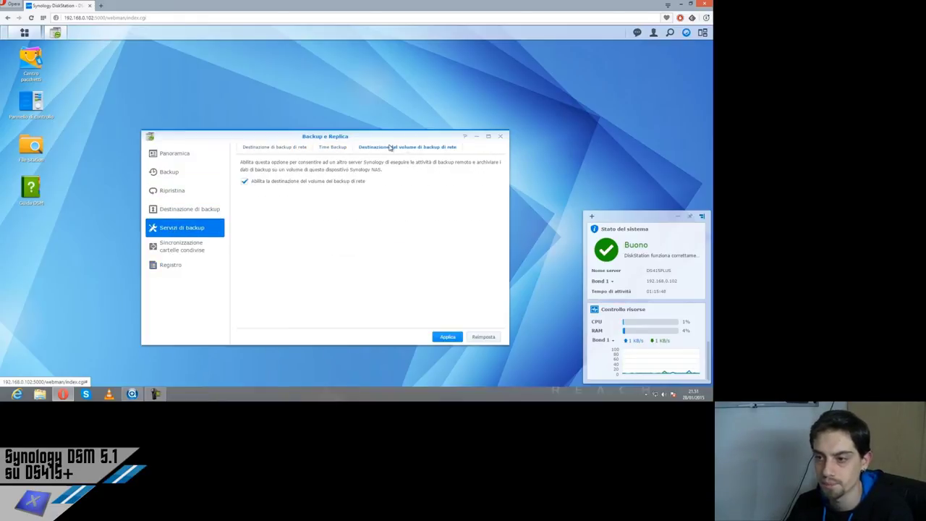
left_click(269, 146)
left_click(500, 136)
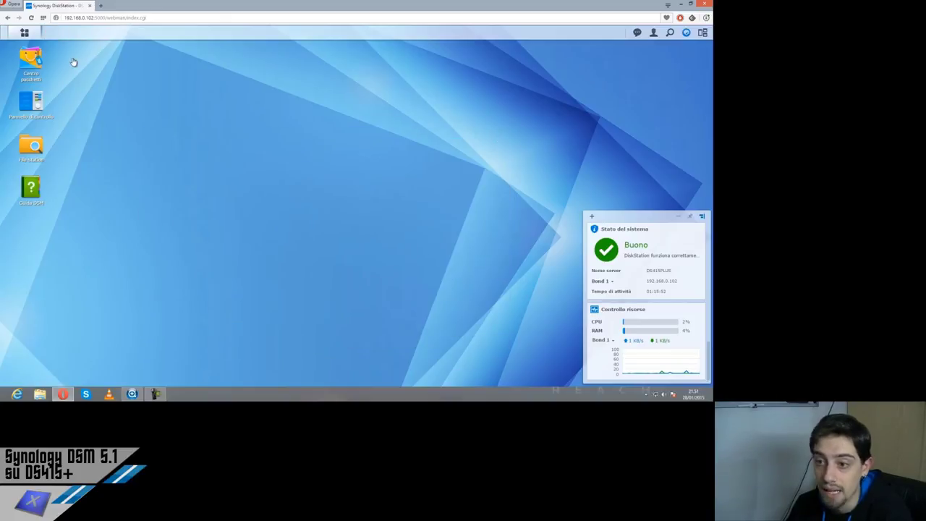
Run the EZ-Internet wizard with Attraverso un router and the recommended local IP option, and minimize it during router detection
left_click(34, 32)
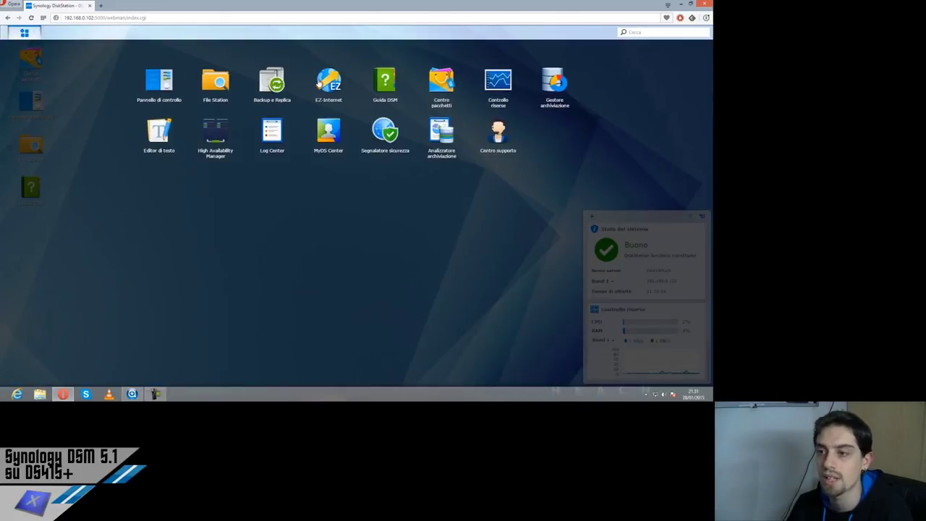
left_click(326, 79)
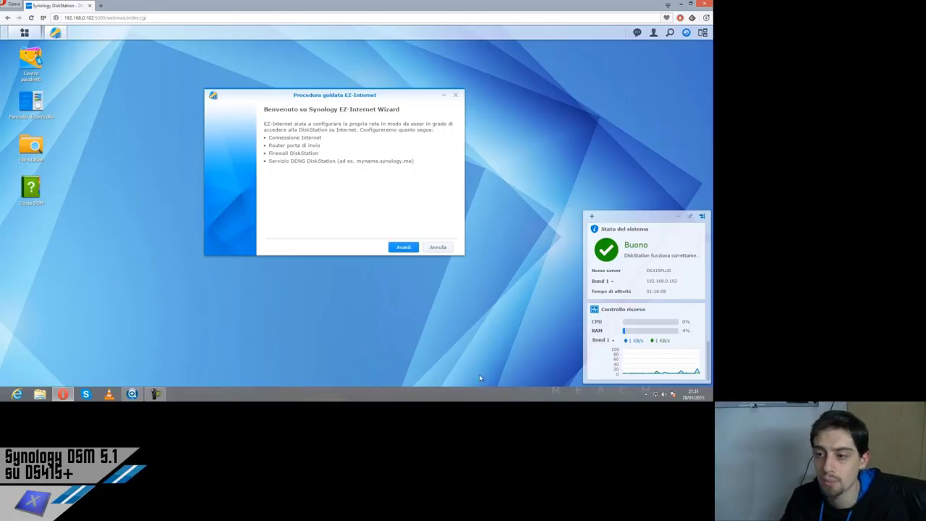
left_click(411, 250)
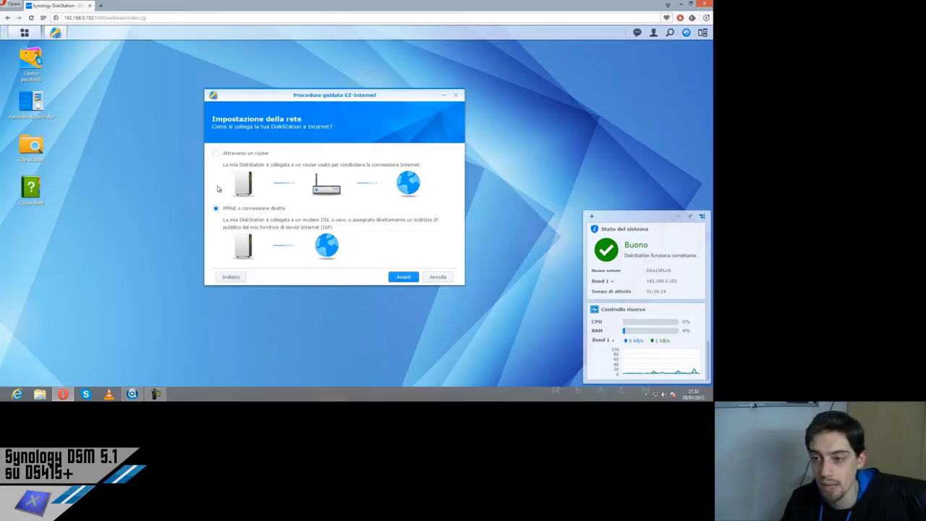
left_click(230, 156)
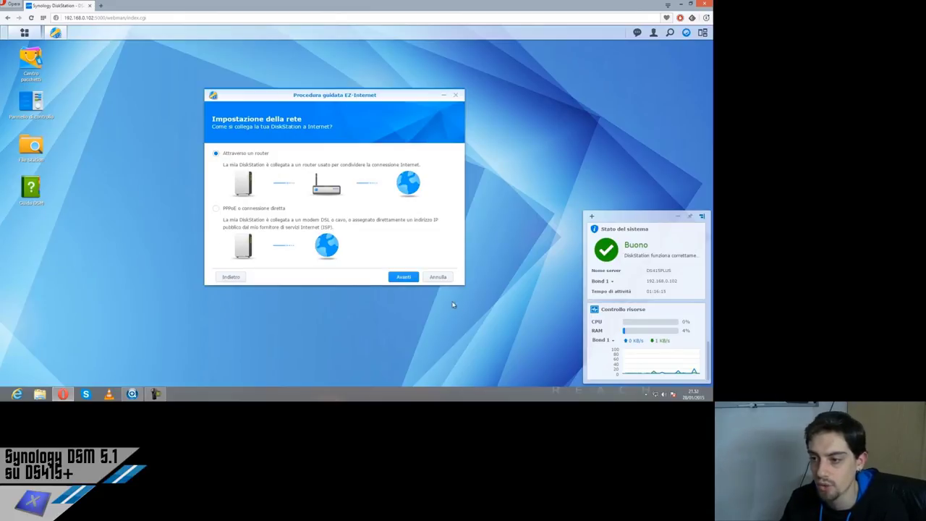
left_click(394, 278)
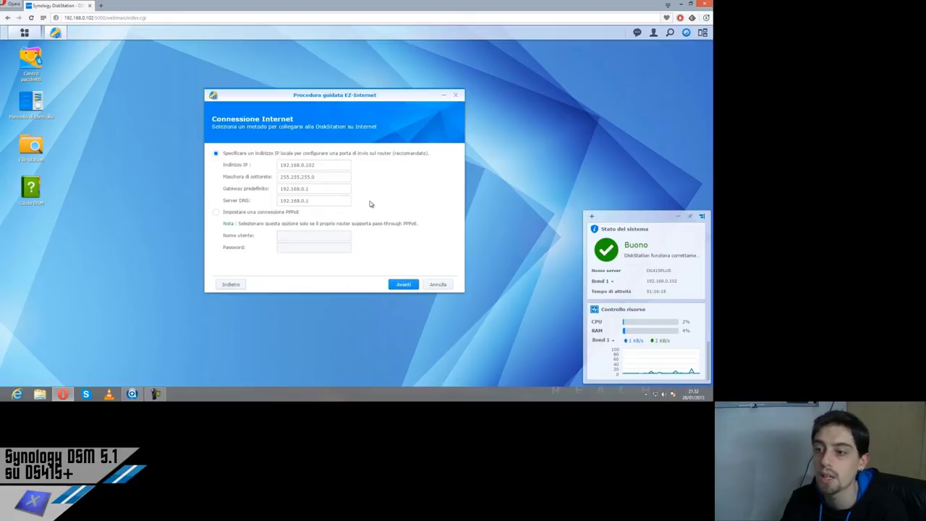
left_click(398, 284)
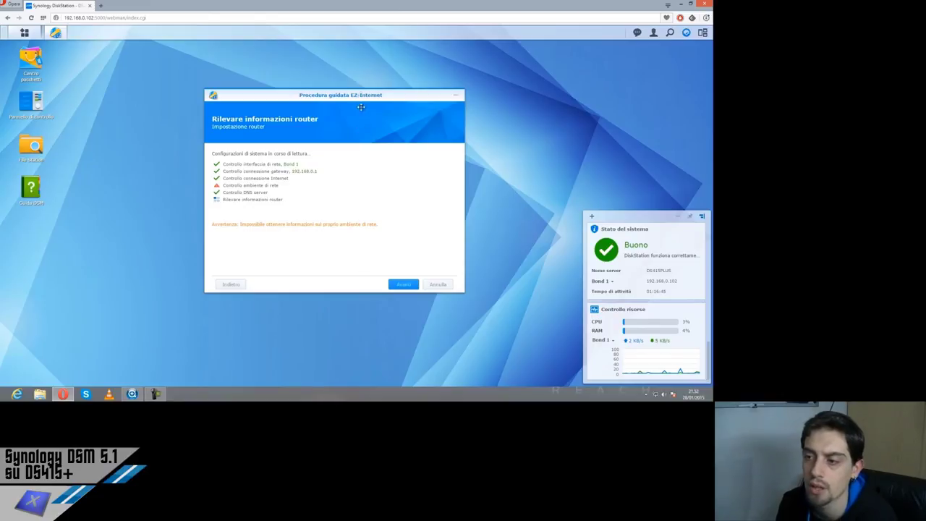
left_click_drag(361, 94, 459, 89)
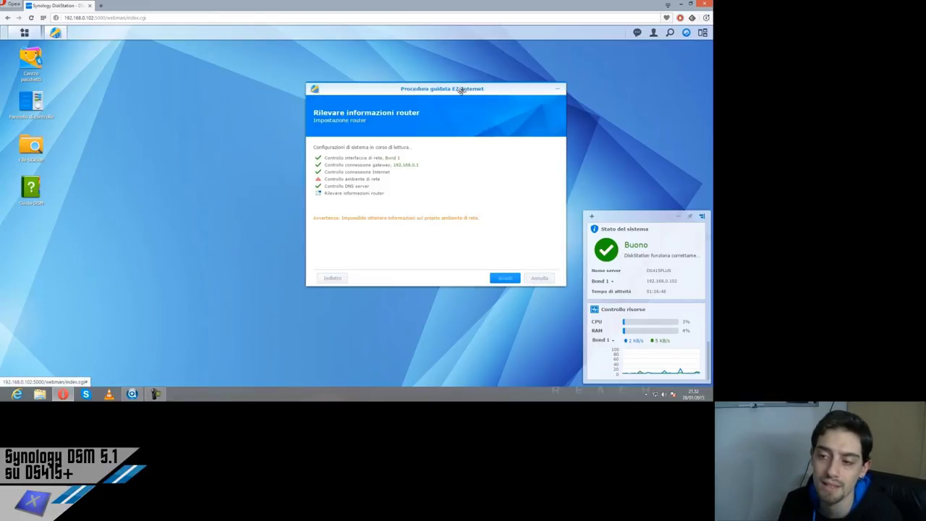
left_click(561, 88)
Open Centro pacchetti, accept its terms of service, and reposition and enlarge the window
left_click(24, 32)
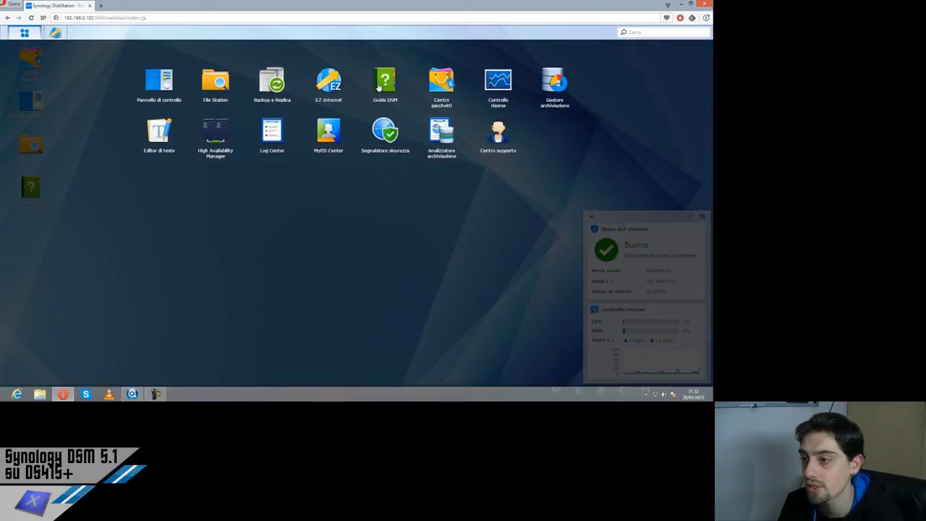
left_click(445, 75)
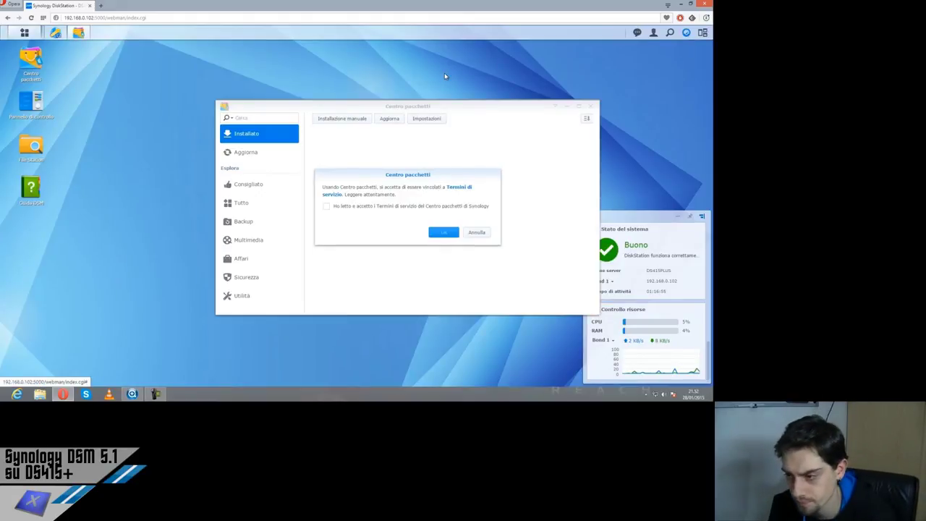
left_click(436, 207)
left_click(445, 232)
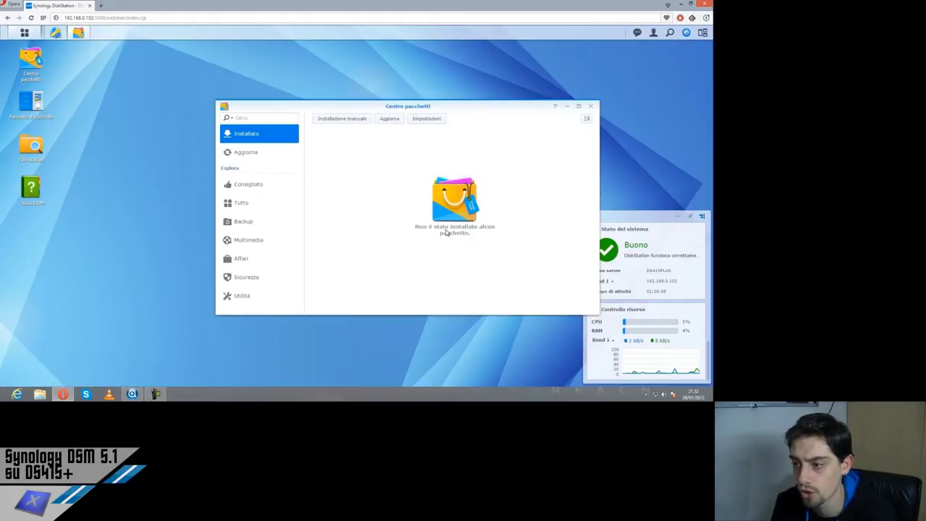
left_click_drag(462, 106, 364, 99)
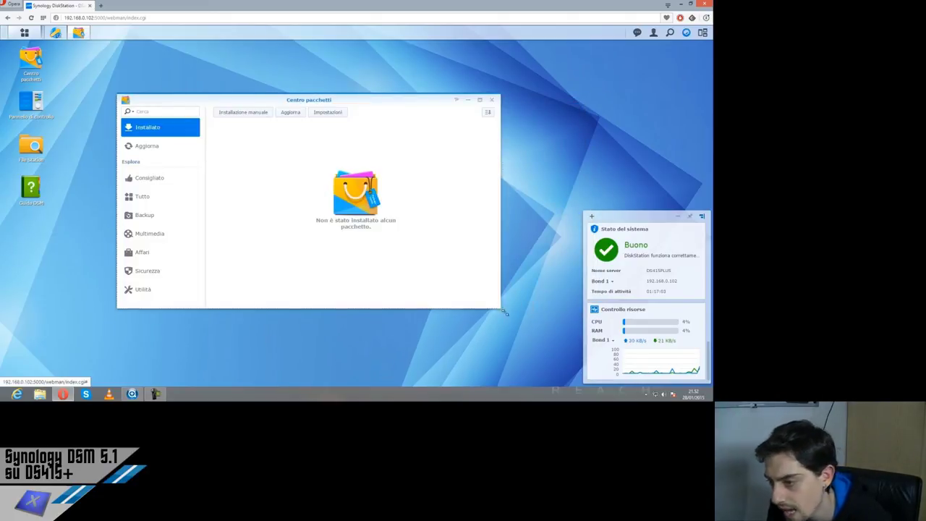
left_click_drag(498, 307, 541, 341)
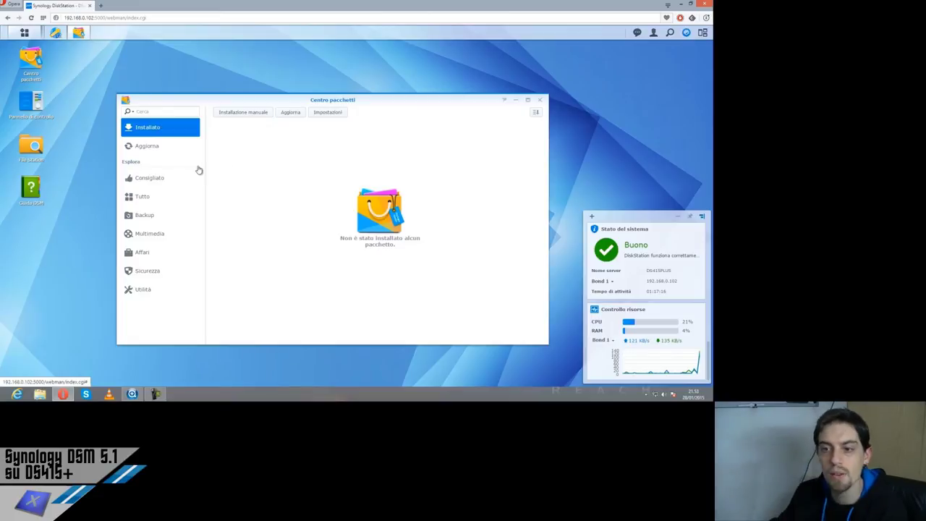
Review the Consigliato packages and browse the complete Tutto catalogue with Centro pacchetti maximized
left_click(156, 181)
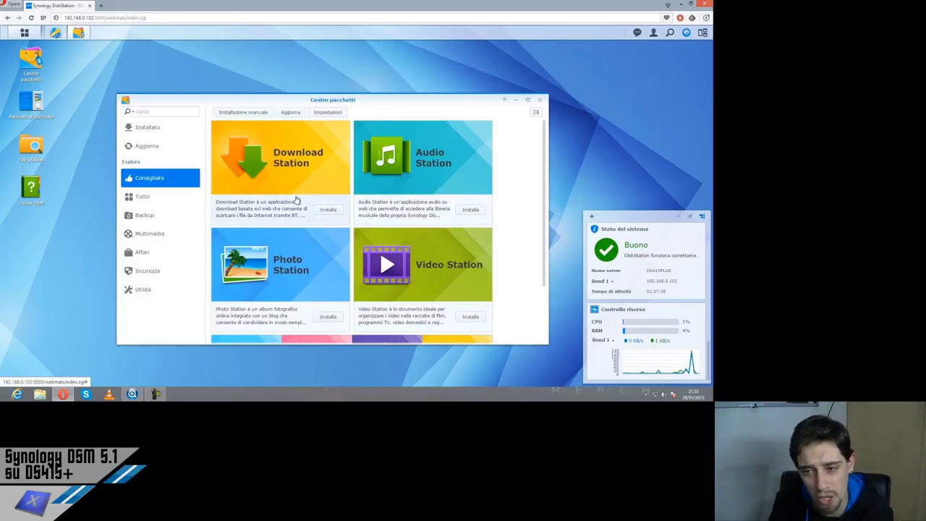
left_click(156, 202)
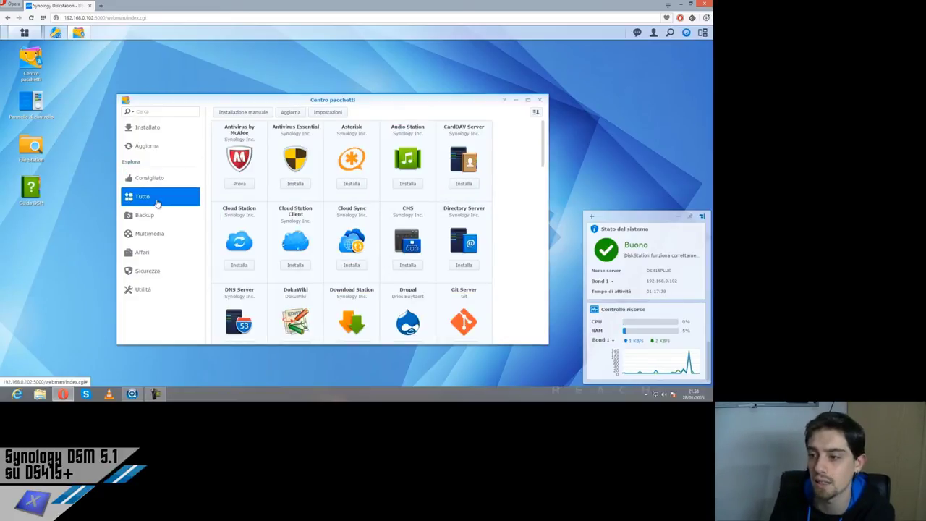
left_click(528, 99)
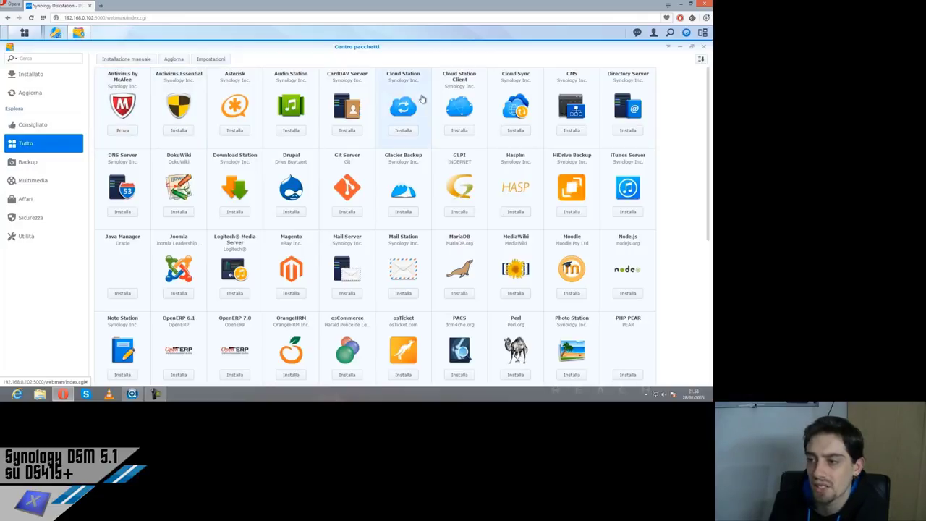
scroll(460, 95, "down", 1)
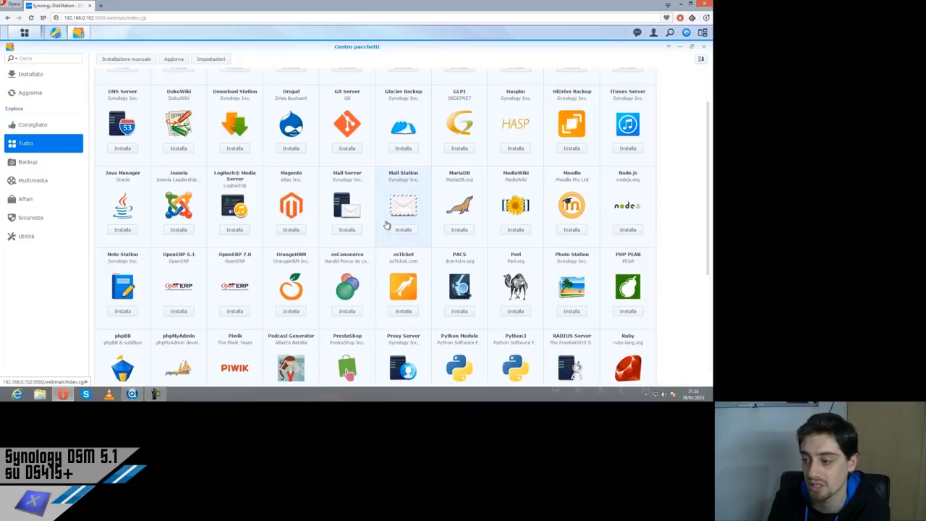
scroll(385, 227, "down", 1)
scroll(386, 226, "down", 2)
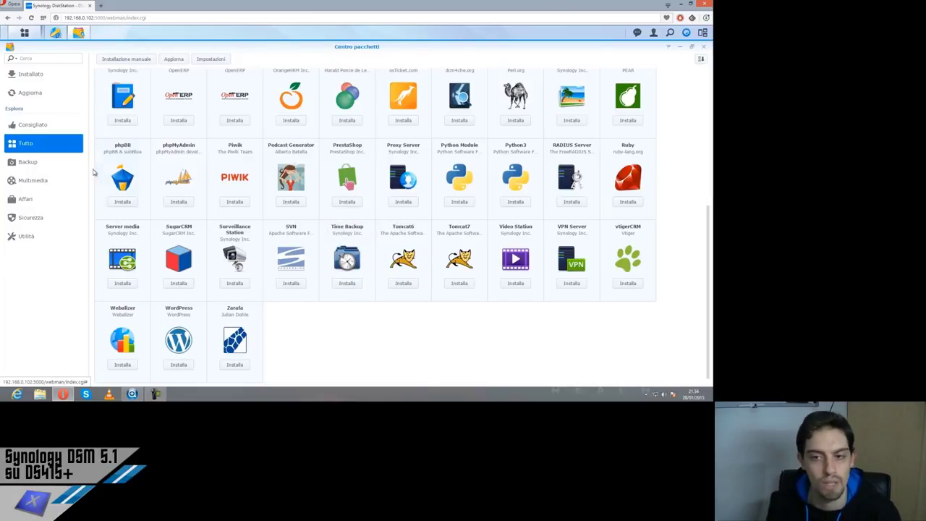
Examine the packages offered in the Backup, Multimedia, Affari, Sicurezza and Utilità categories
left_click(28, 164)
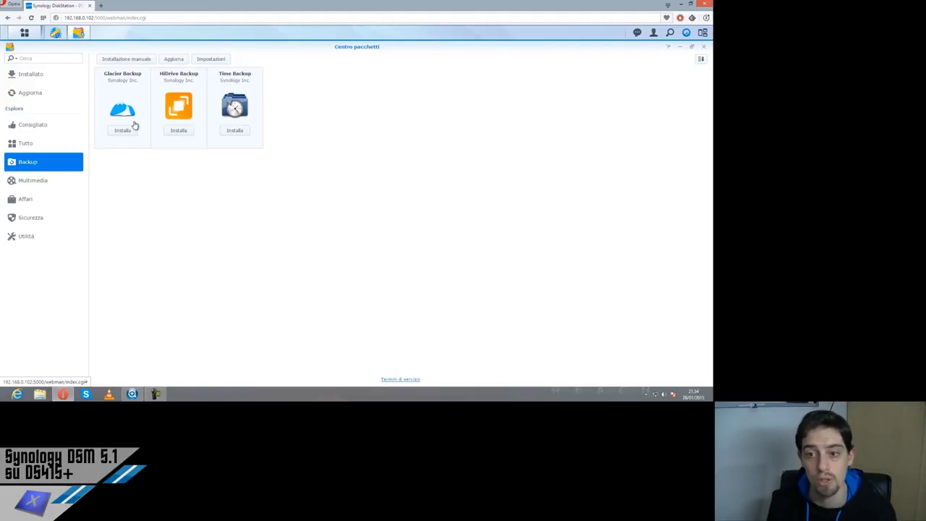
left_click(42, 180)
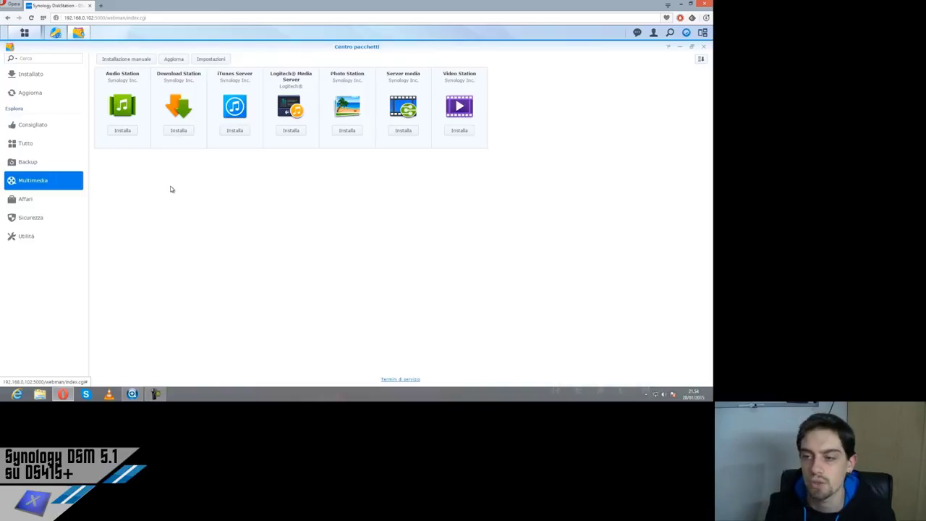
left_click(22, 202)
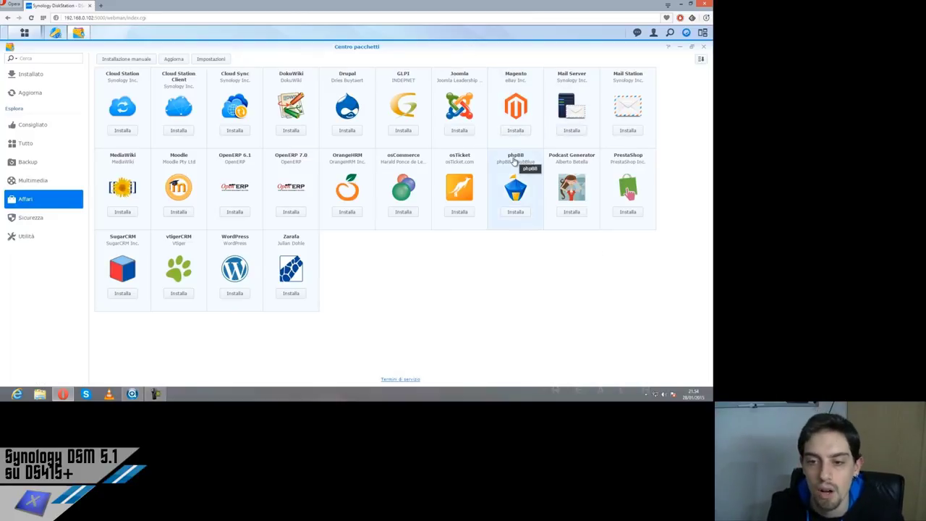
left_click(41, 221)
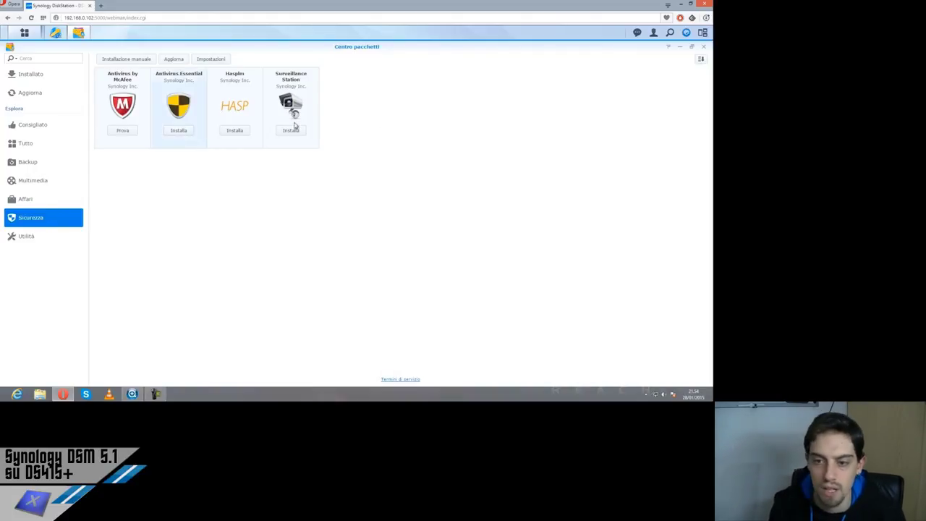
left_click(36, 240)
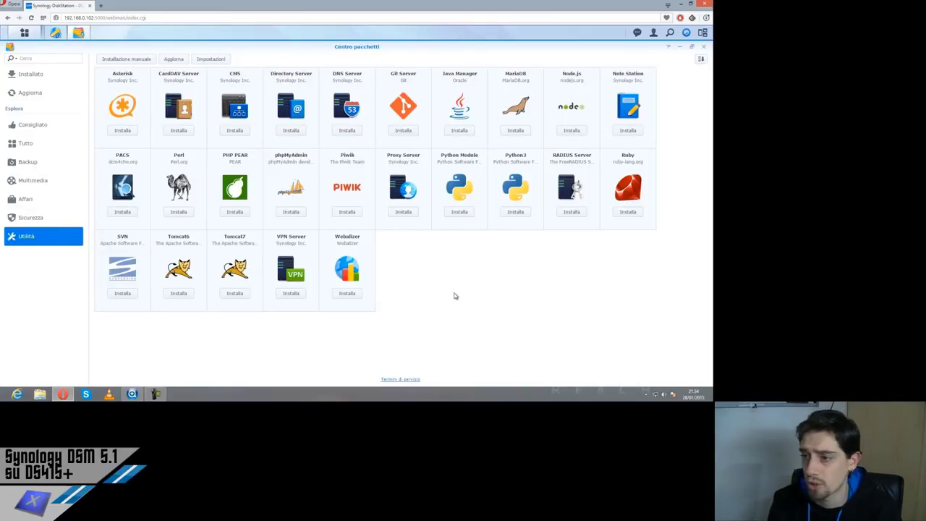
Return to the complete Tutto package list and look through it again from beginning to end
left_click(49, 127)
left_click(46, 149)
scroll(161, 152, "down", 5)
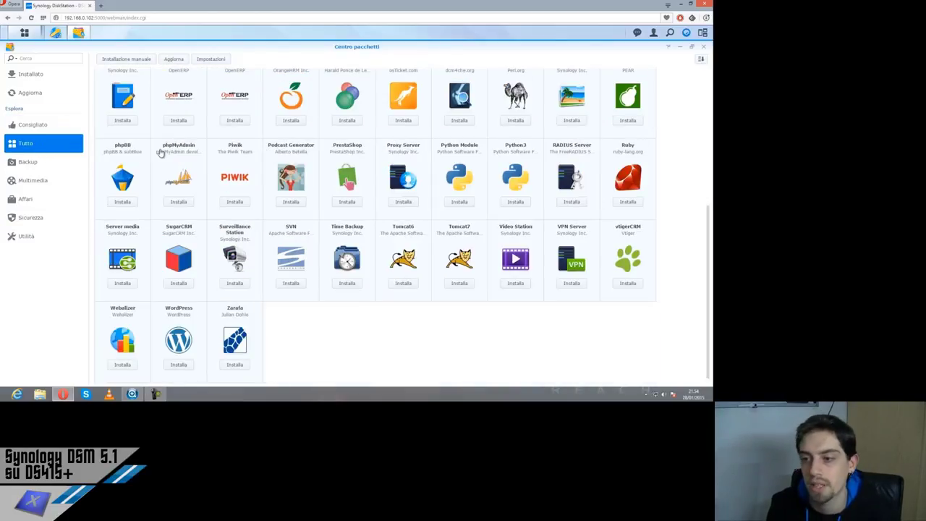
scroll(372, 282, "up", 3)
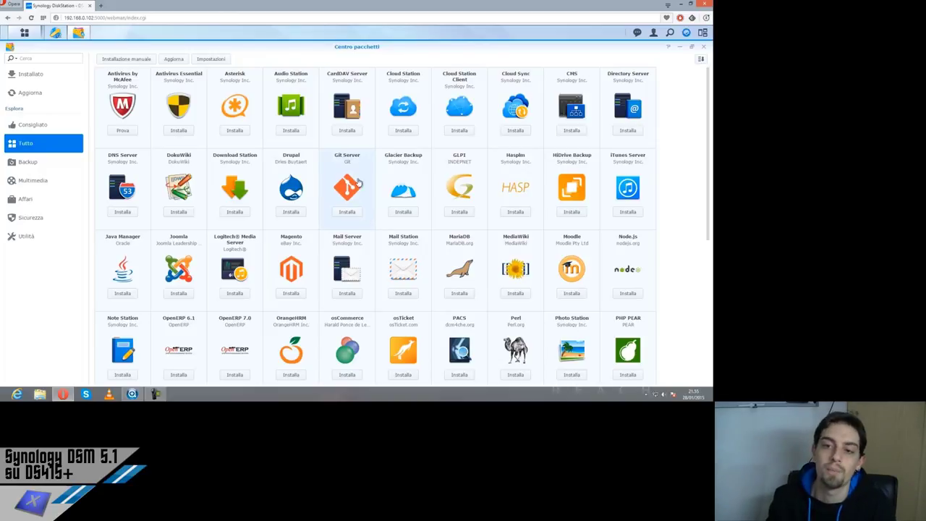
Close Centro pacchetti and page through the EZ-Internet wizard as far as Applicazioni integrate before cancelling it
left_click(67, 129)
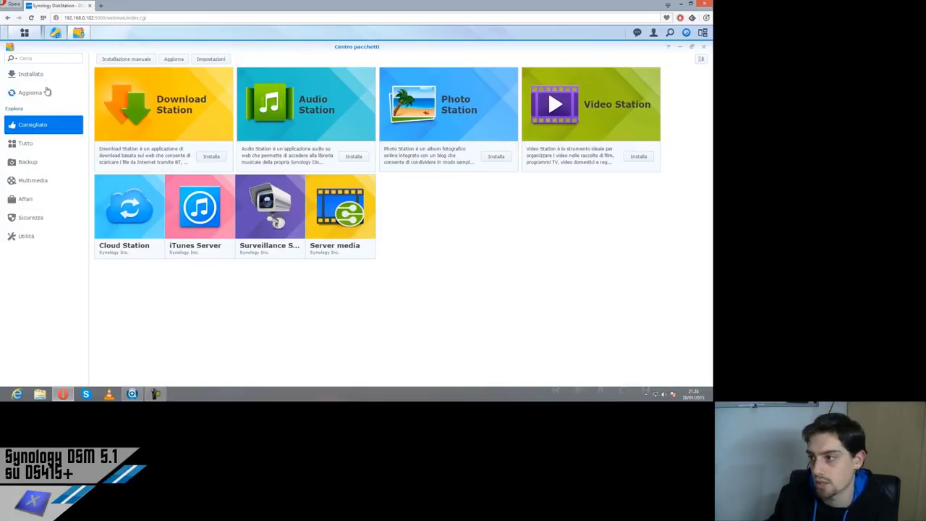
left_click(703, 46)
left_click(58, 33)
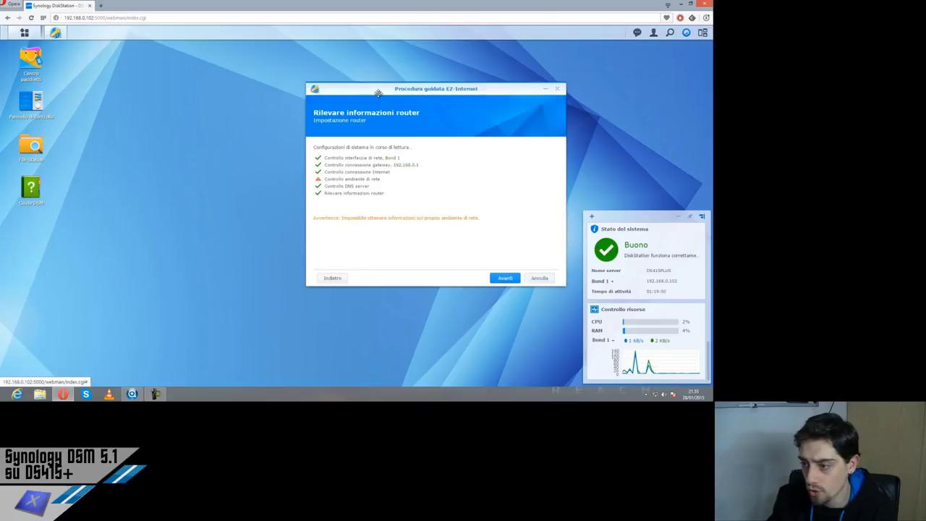
left_click(501, 283)
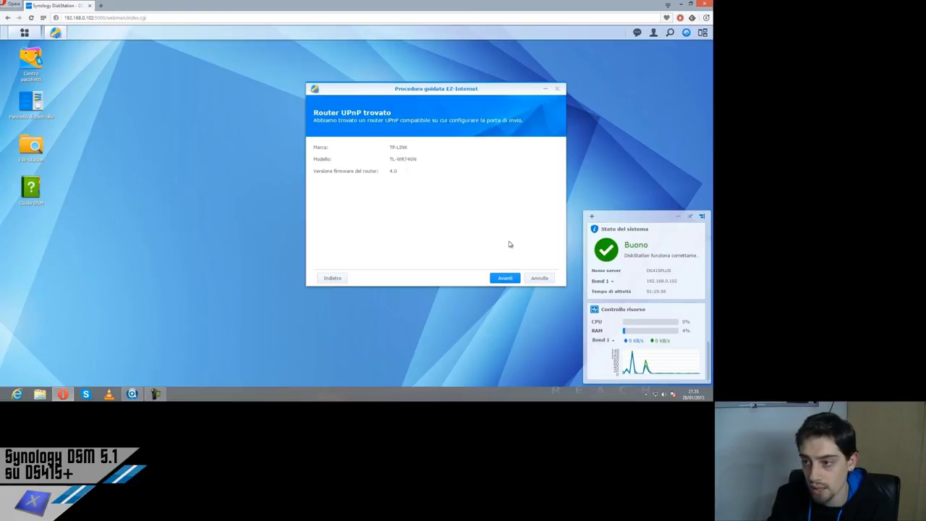
left_click(504, 279)
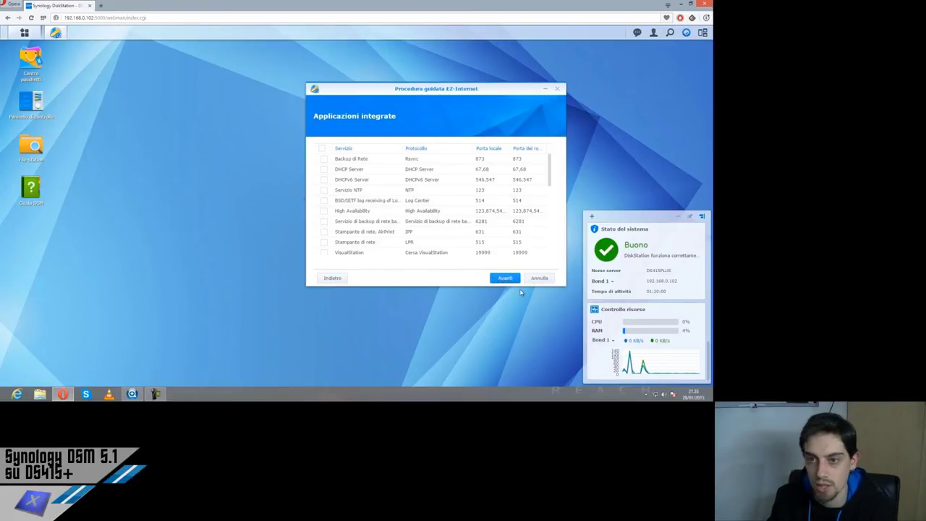
left_click(540, 277)
Open Controllo risorse, reposition its window and look through the whole Processo list
left_click(15, 31)
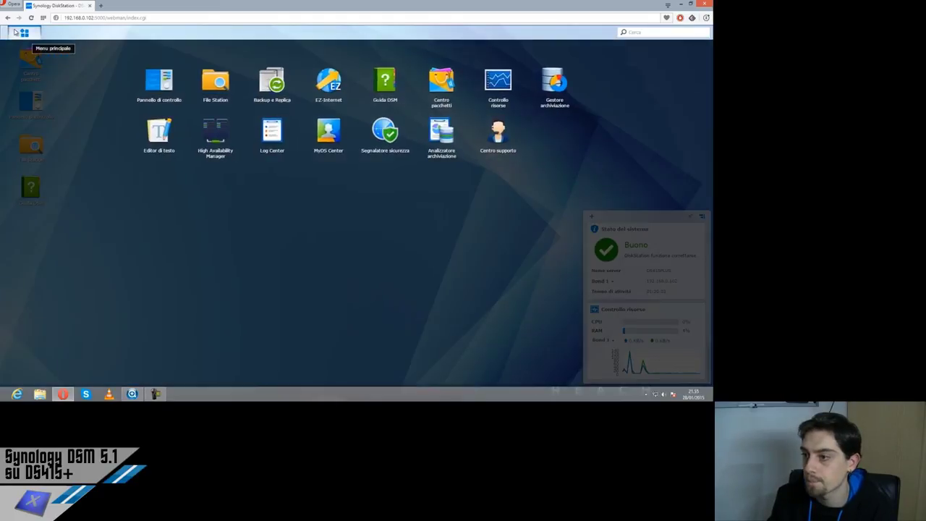
left_click(488, 86)
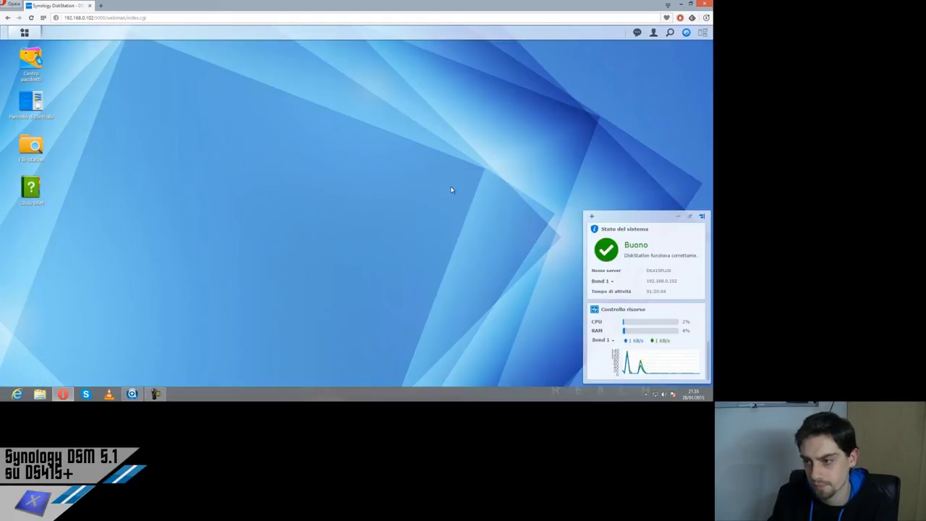
left_click_drag(451, 118, 341, 117)
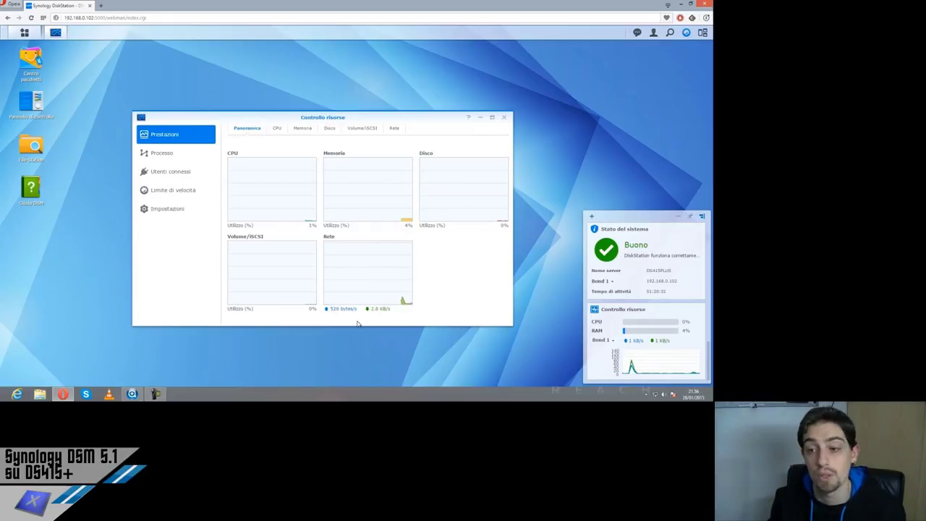
left_click(145, 154)
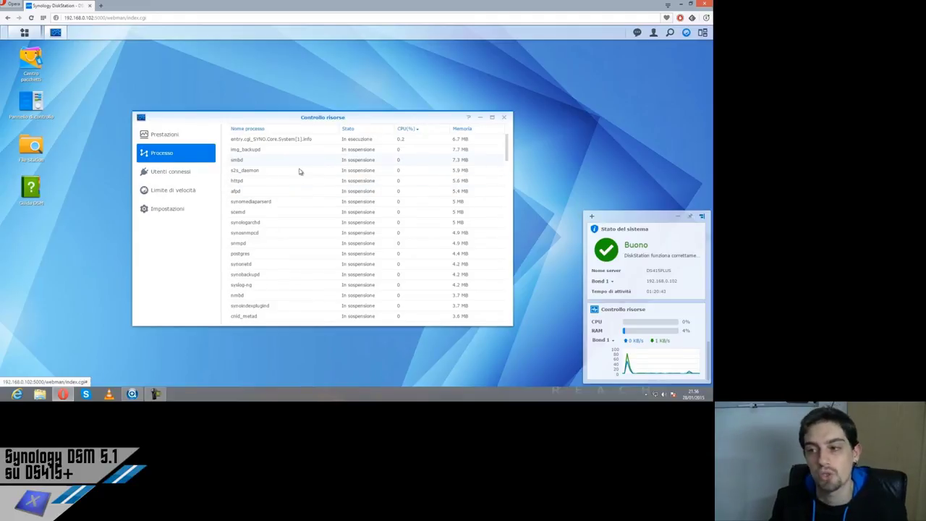
scroll(341, 177, "down", 10)
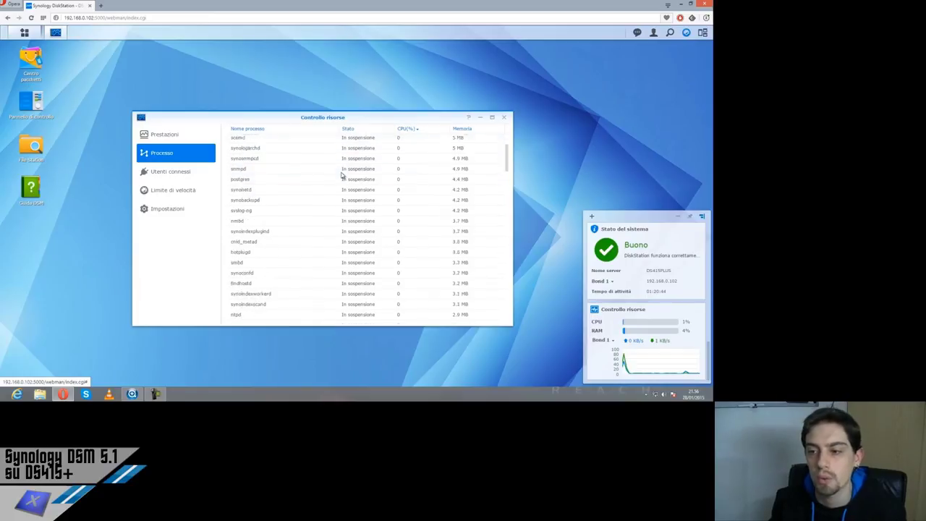
scroll(344, 214, "down", 3)
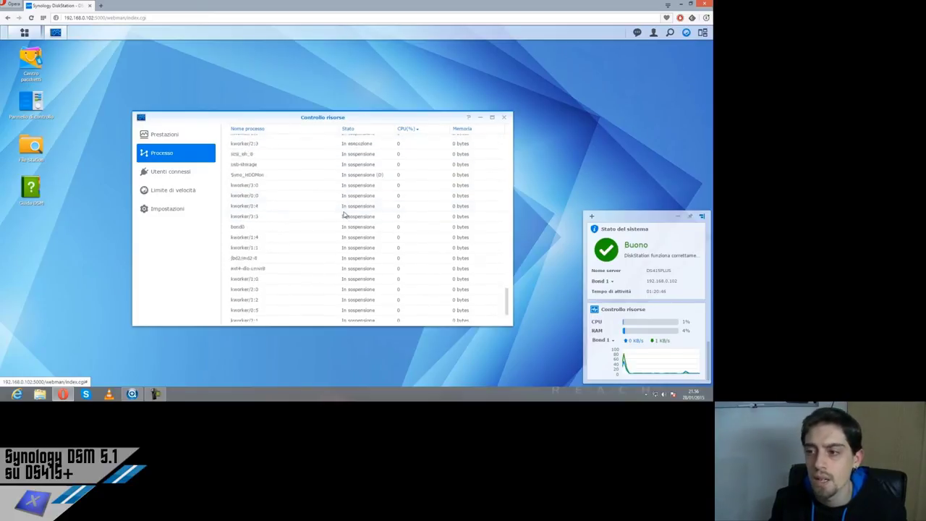
scroll(341, 232, "up", 8)
scroll(343, 215, "up", 10)
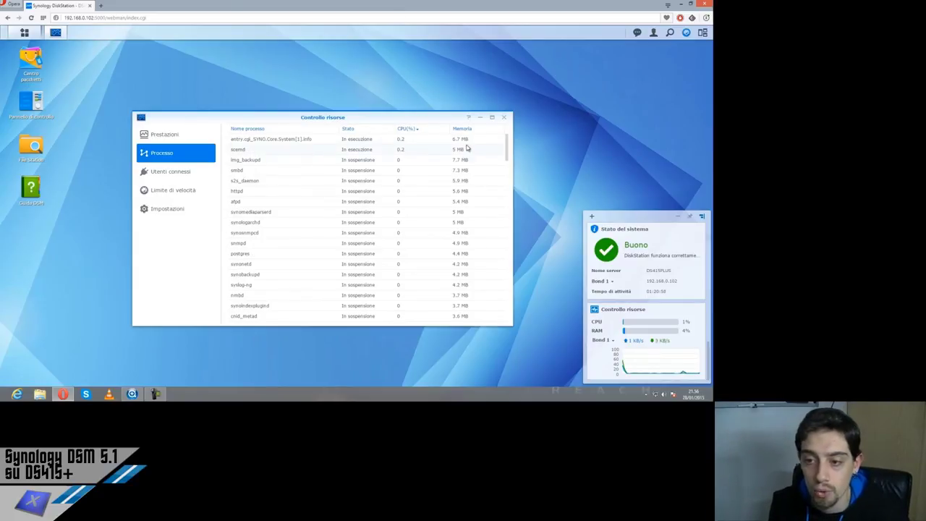
Review the Utenti connessi, Limite di velocità and Impostazioni pages of Controllo risorse
left_click(181, 174)
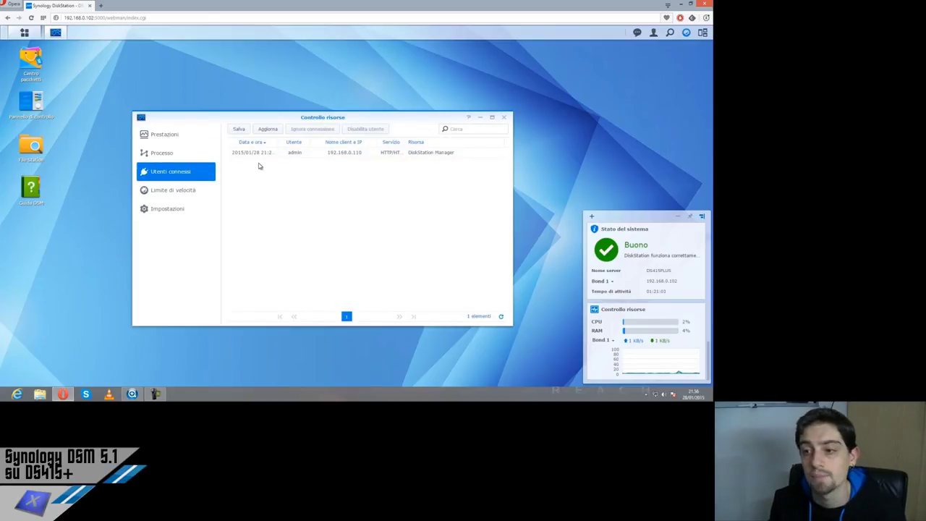
left_click(179, 190)
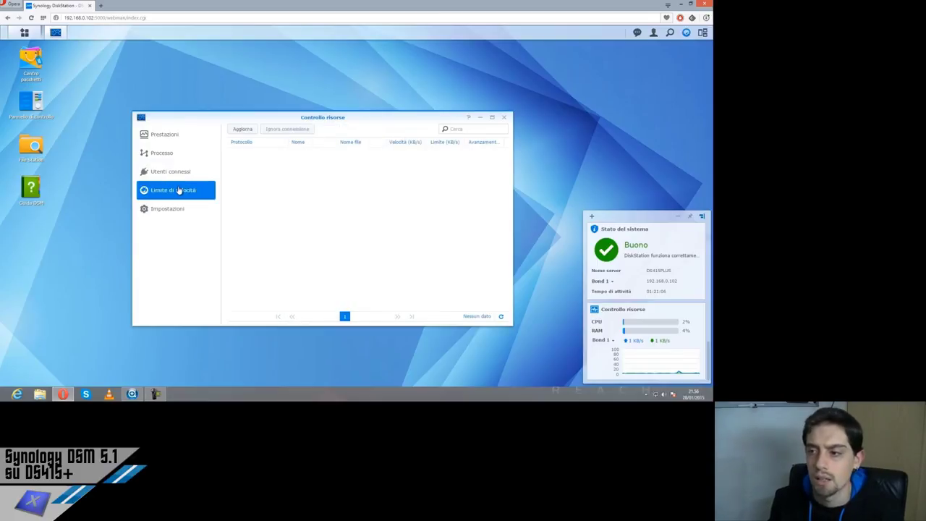
left_click(163, 216)
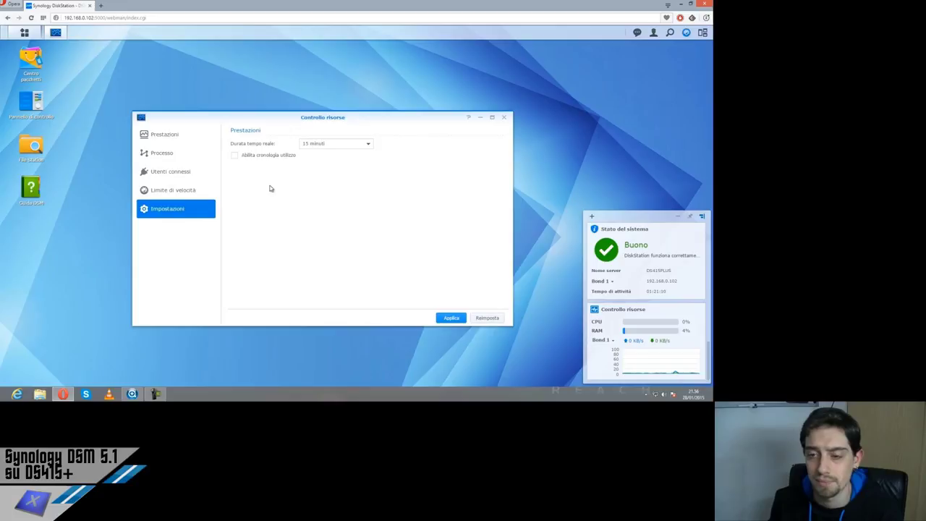
Examine the Panoramica, CPU, Memoria, Disco and Rete performance graphs under Prestazioni, and close Controllo risorse
left_click(164, 137)
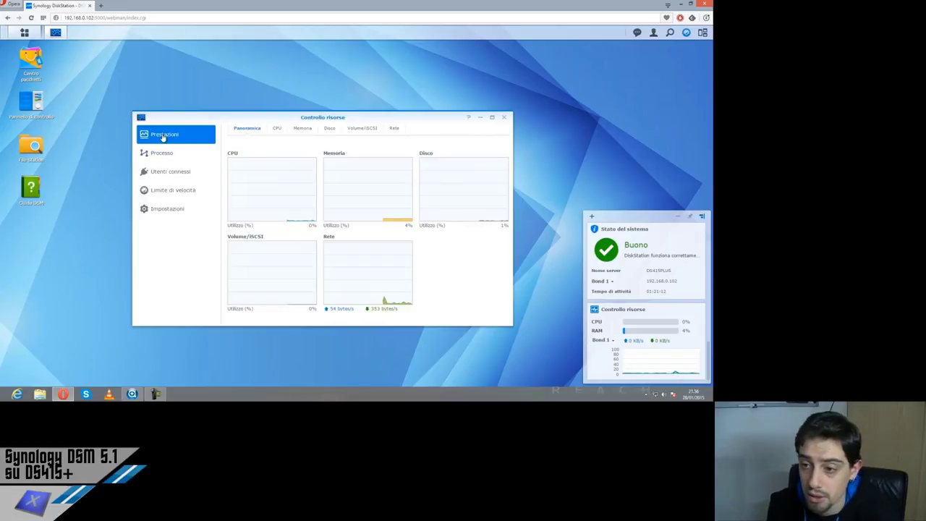
left_click(280, 134)
left_click(258, 128)
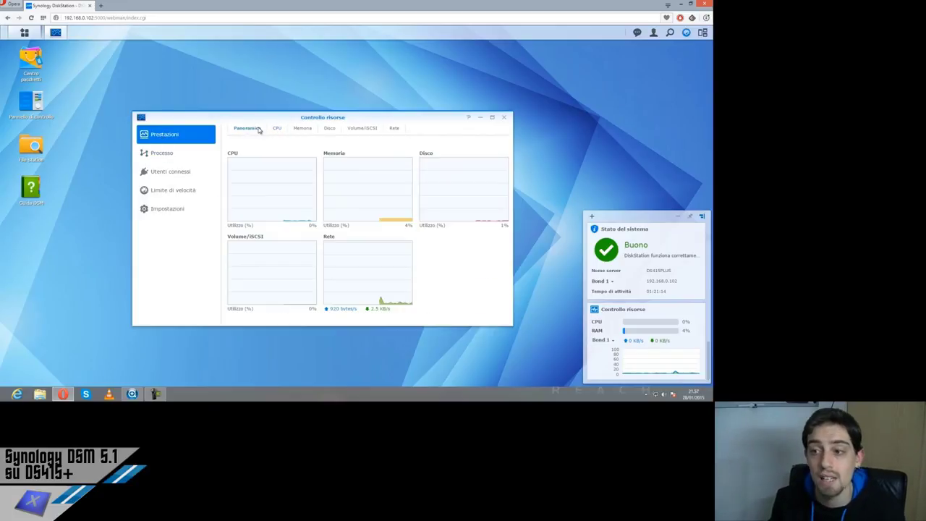
left_click(278, 129)
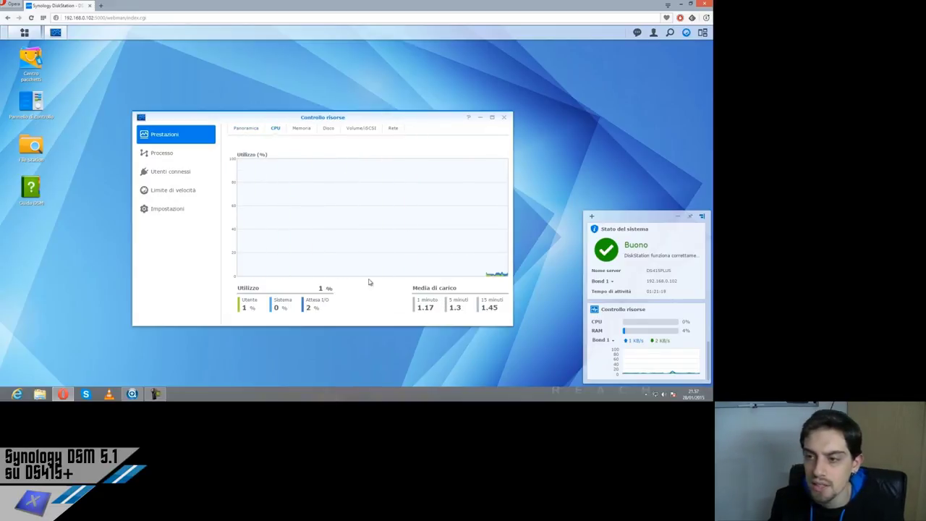
left_click(298, 128)
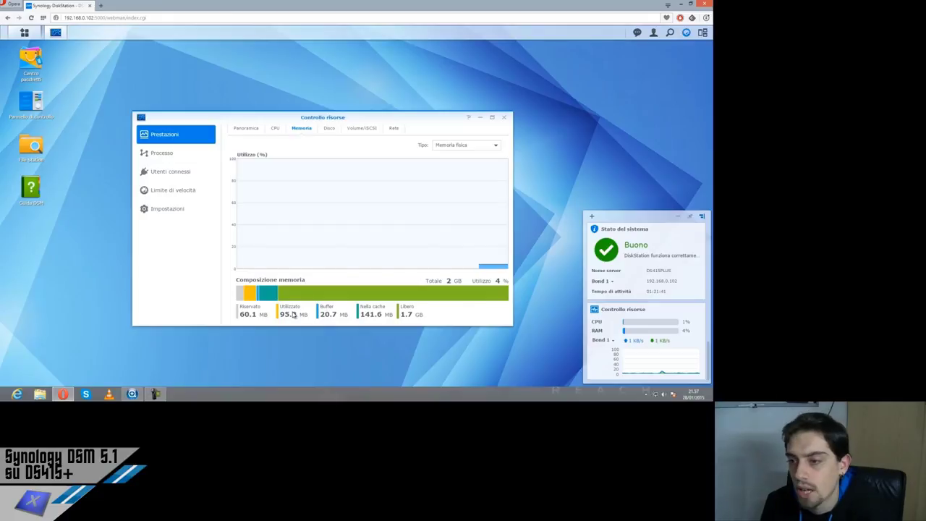
left_click(333, 130)
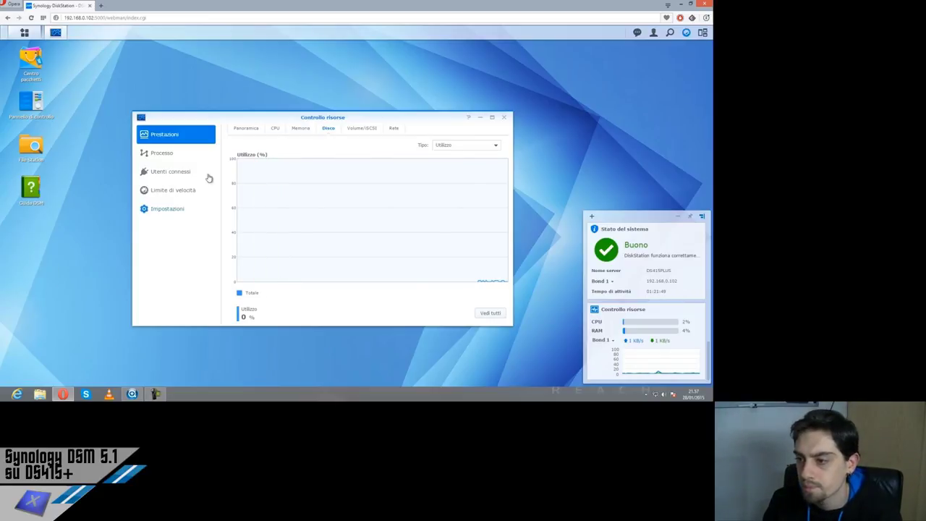
left_click(388, 131)
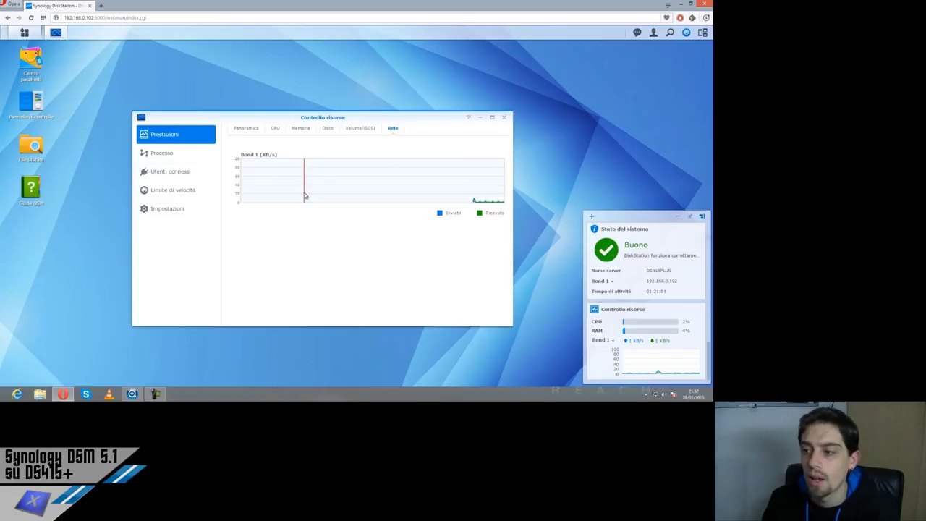
mouse_move(484, 197)
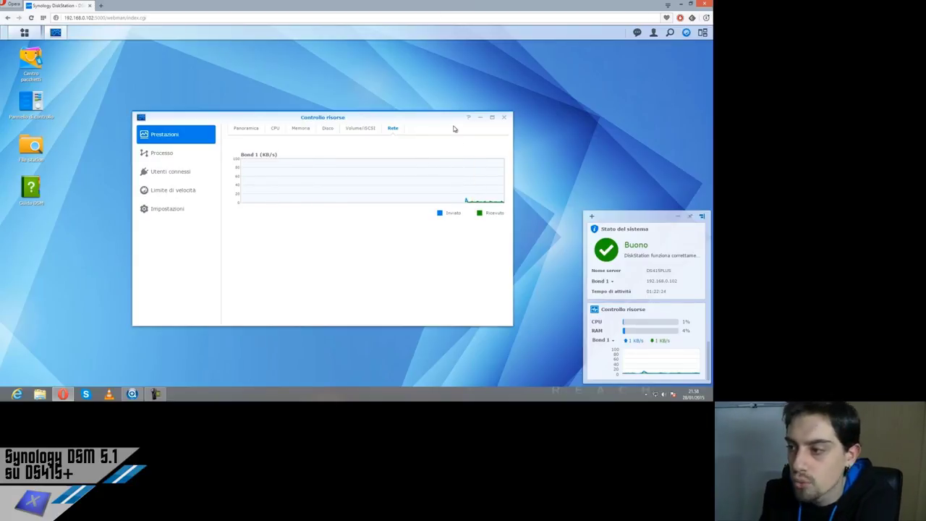
left_click(503, 118)
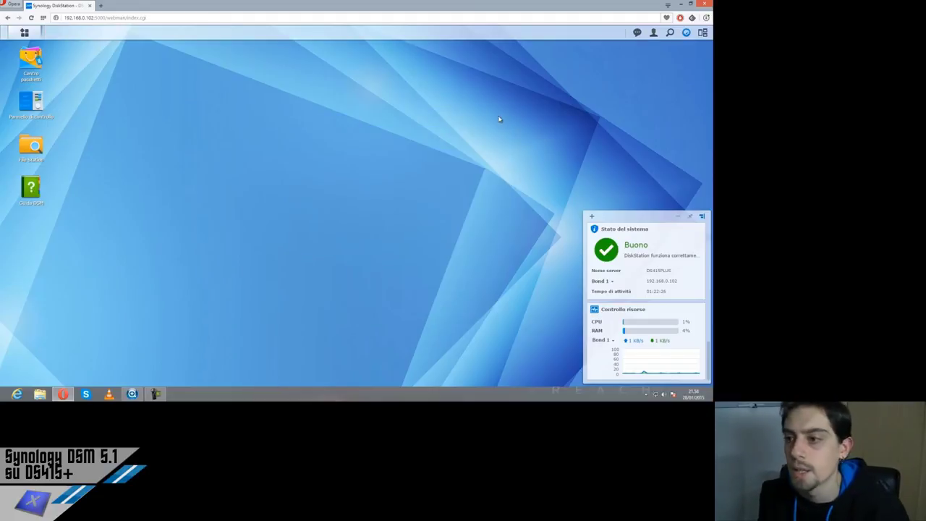
Open Gestore archiviazione, reposition its window and review the Volume and Gruppo Disco pages
left_click(26, 32)
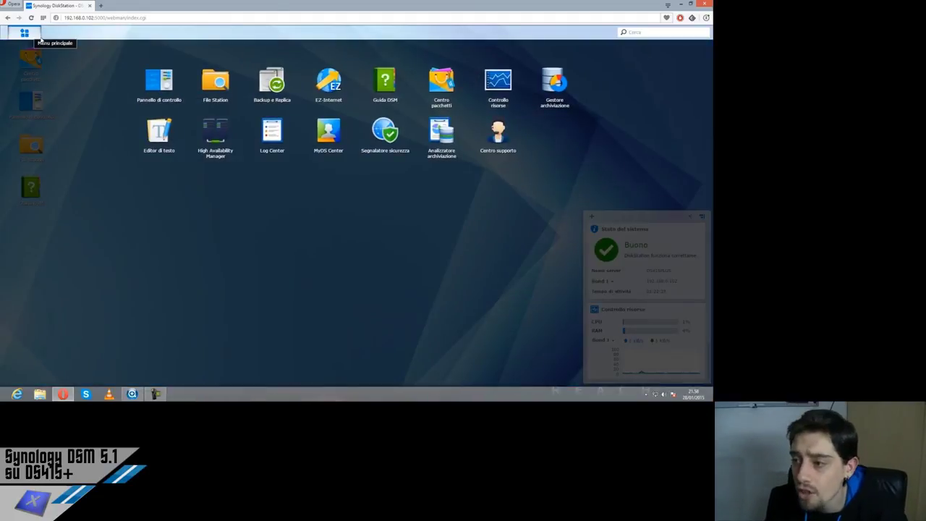
left_click(542, 85)
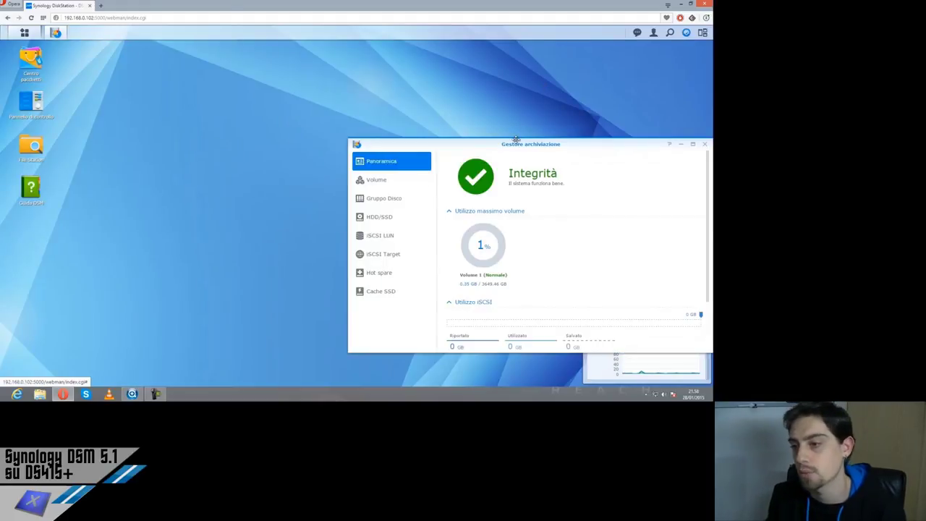
left_click_drag(516, 139, 335, 123)
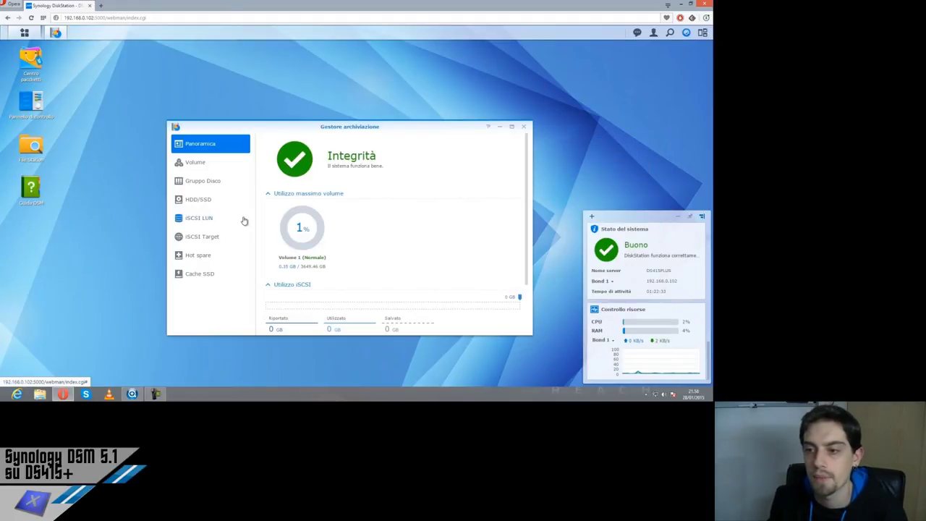
left_click(201, 166)
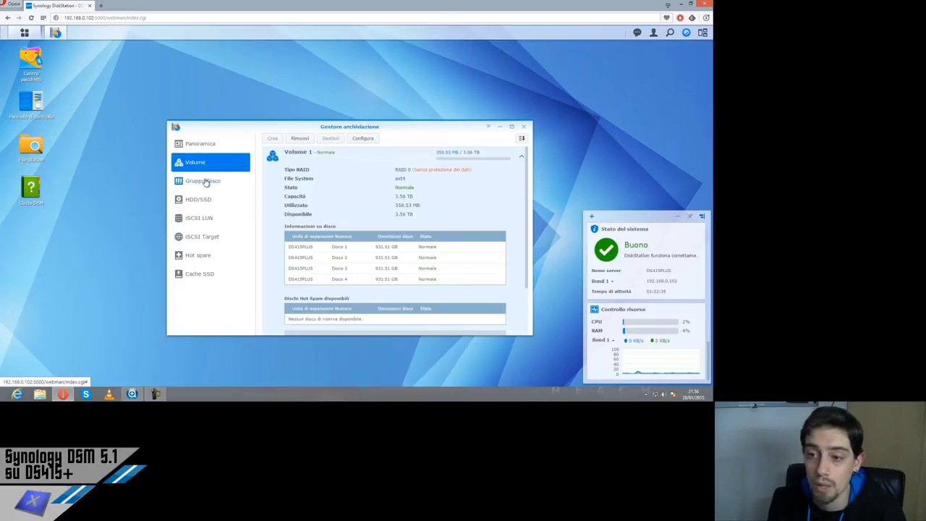
left_click(206, 181)
Review the HDD/SSD disk list with its Registri and Generale pages, and close Gestore archiviazione
left_click(201, 200)
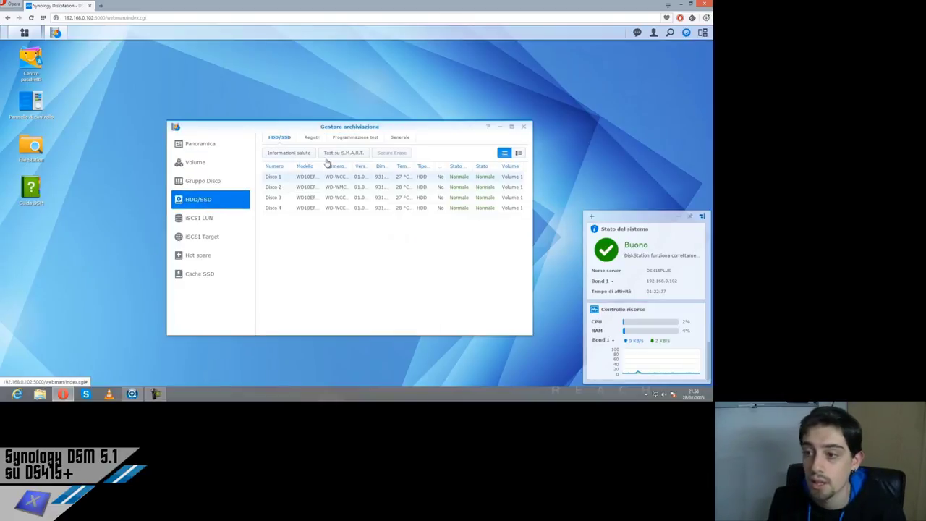
left_click(313, 138)
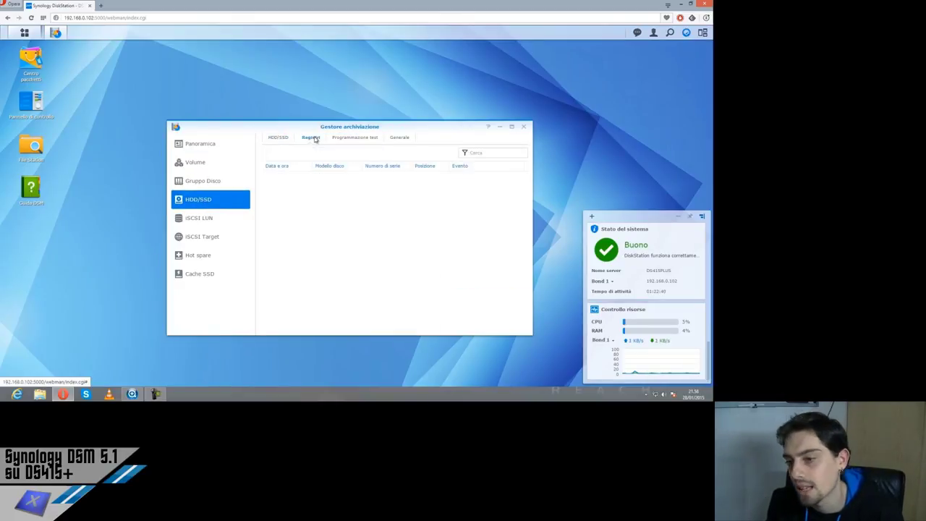
left_click(398, 138)
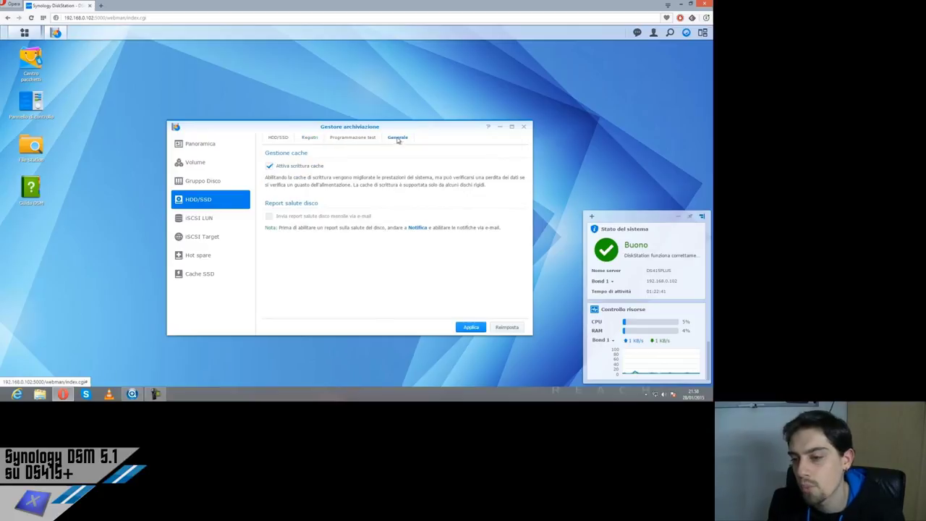
left_click(525, 127)
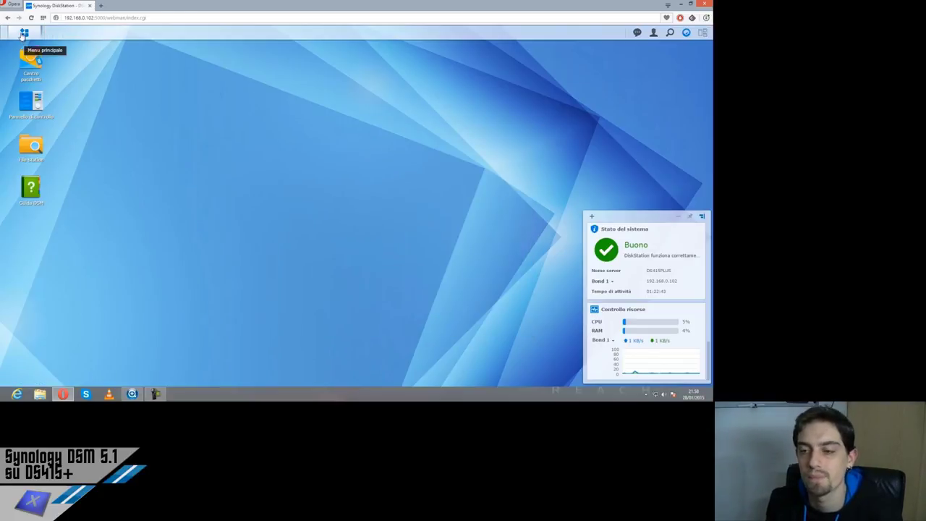
Open Analizzatore archiviazione, decline selecting a report location, view the volume usage and close the window
left_click(24, 33)
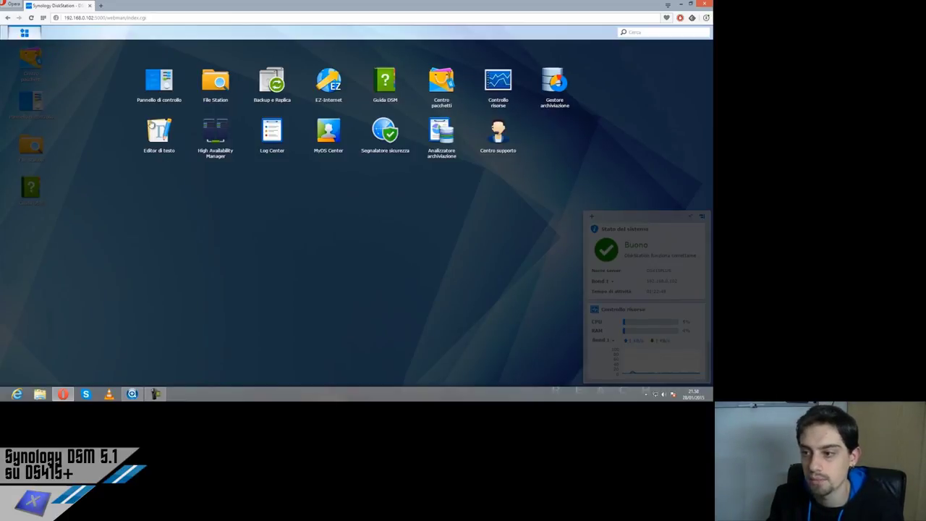
left_click(435, 151)
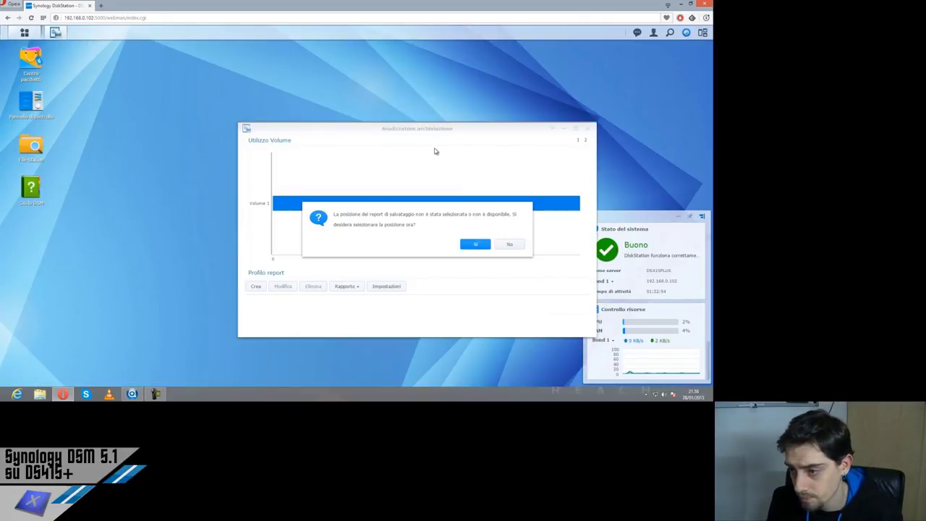
left_click(505, 246)
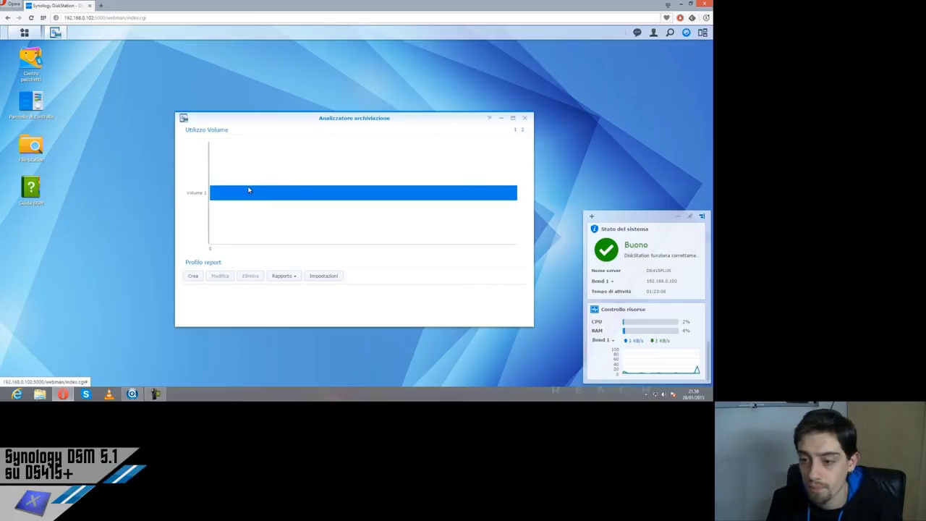
left_click(525, 118)
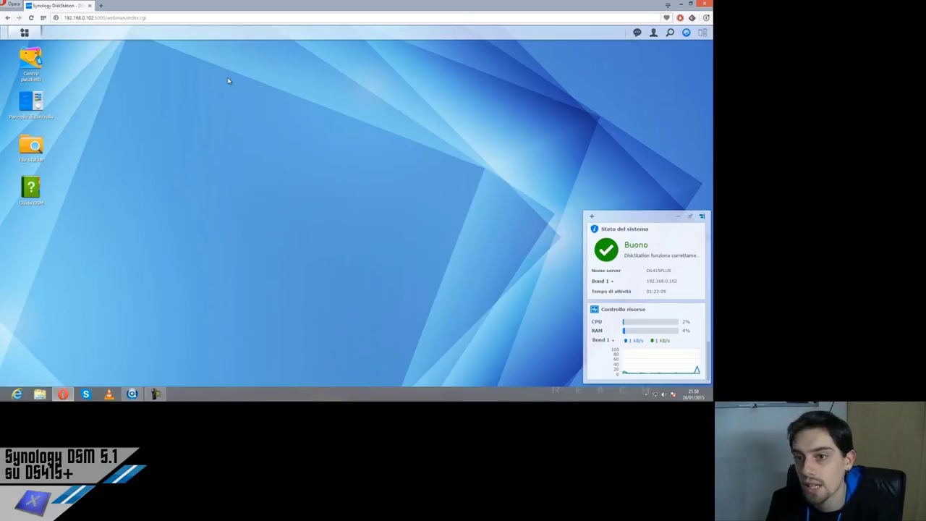
Open Centro supporto, reposition its window and review the e-mail and Località fields of the contact form
left_click(24, 32)
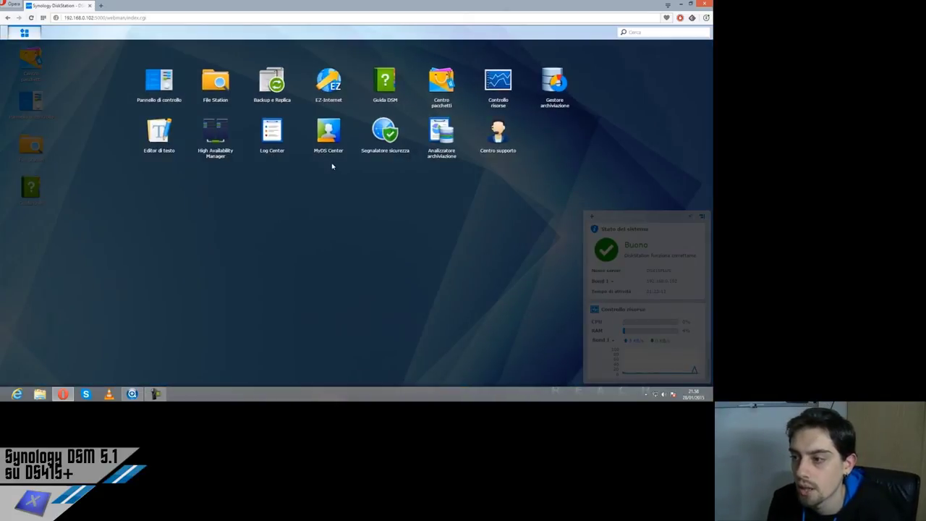
left_click(498, 133)
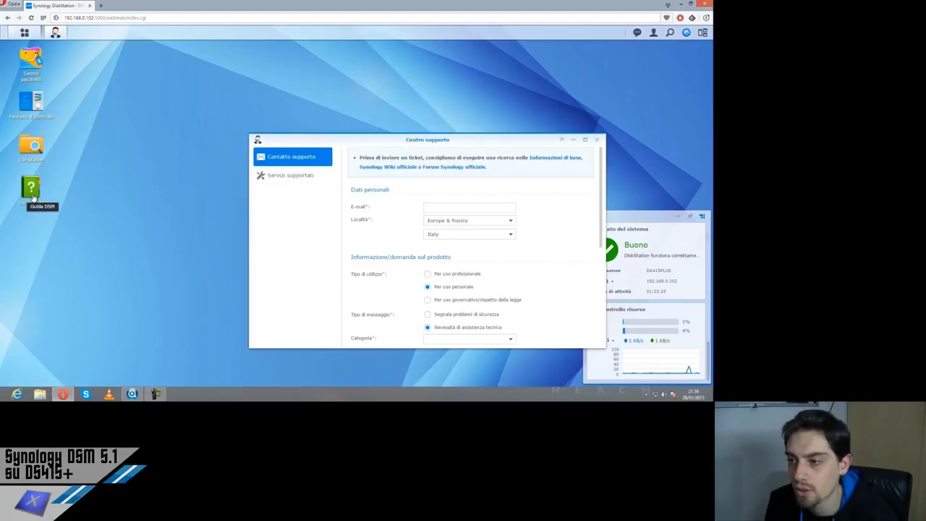
left_click_drag(390, 139, 299, 98)
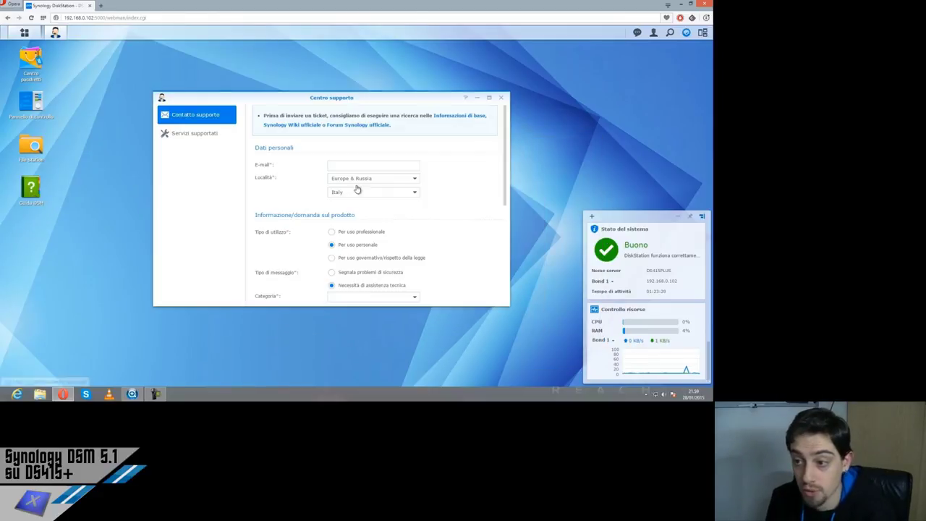
left_click(407, 181)
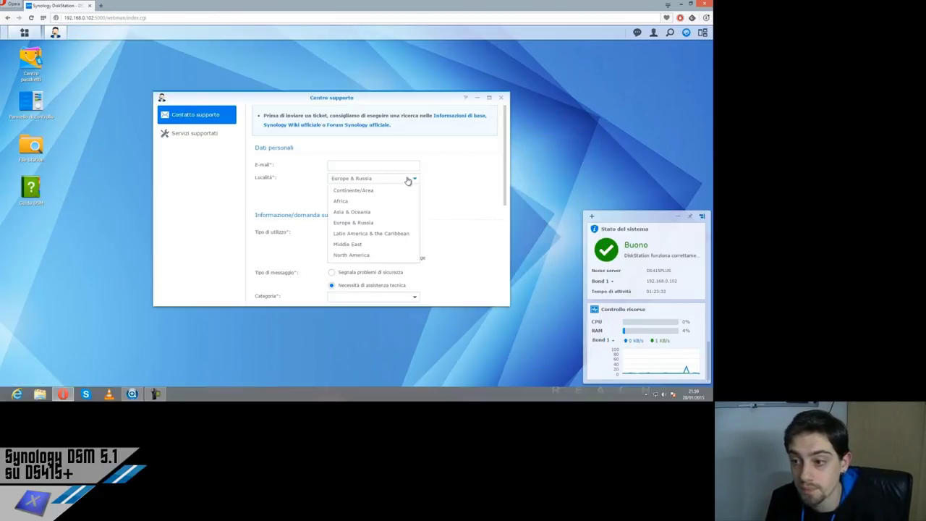
left_click(409, 186)
left_click(389, 161)
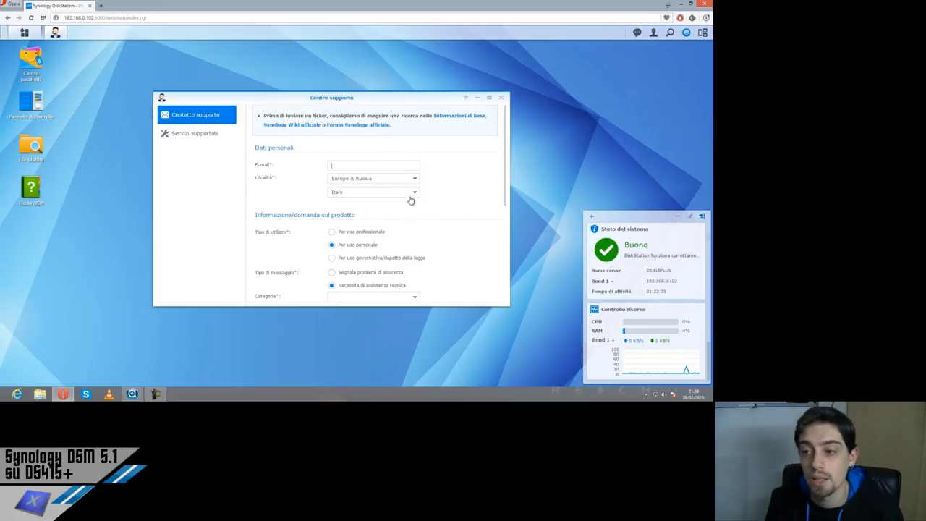
left_click(386, 195)
left_click(386, 197)
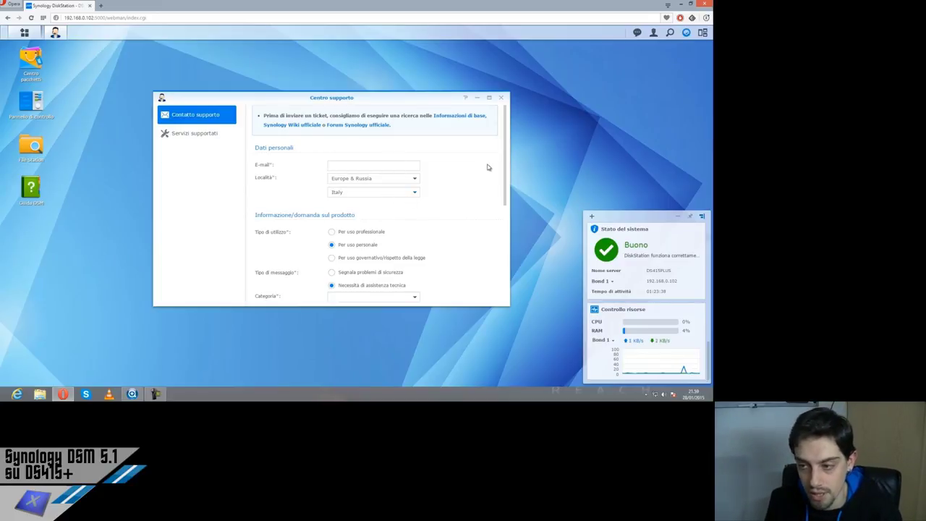
Set the support ticket's category to Sorveglianza with the subcategory Surveillance Station, and place the cursor in the problem explanation field
scroll(487, 165, "down", 1)
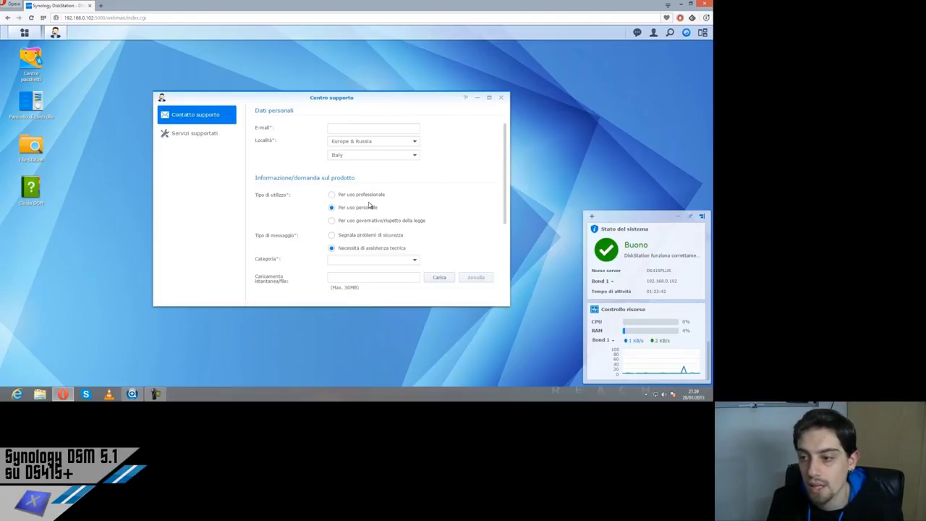
scroll(370, 207, "down", 2)
left_click(400, 187)
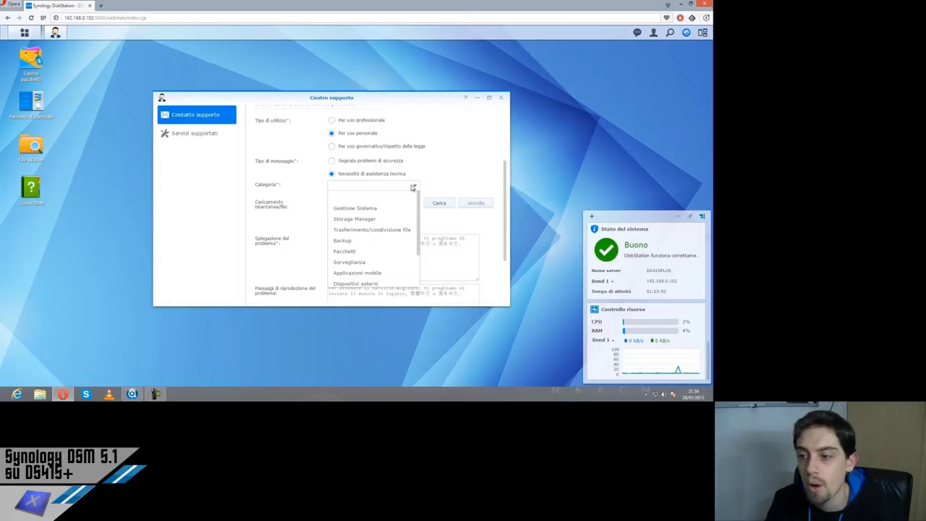
scroll(394, 228, "down", 2)
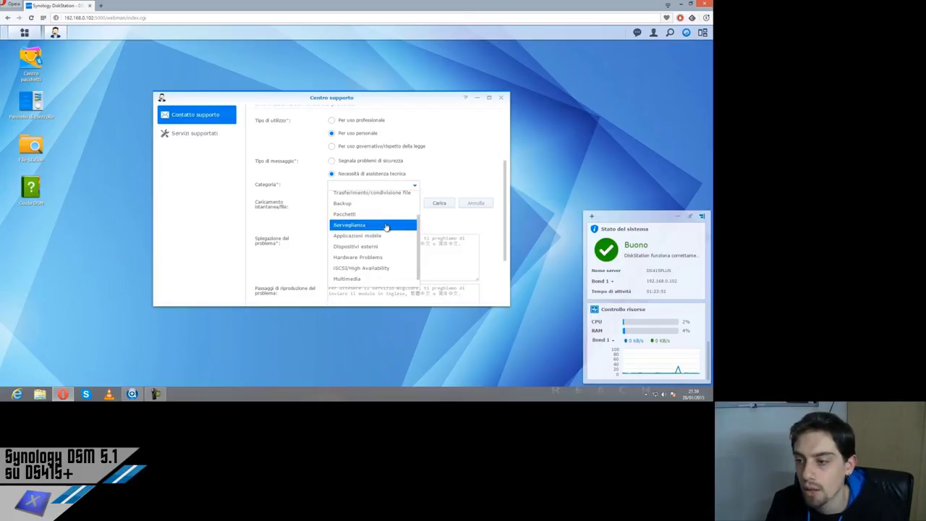
left_click(386, 226)
left_click(394, 200)
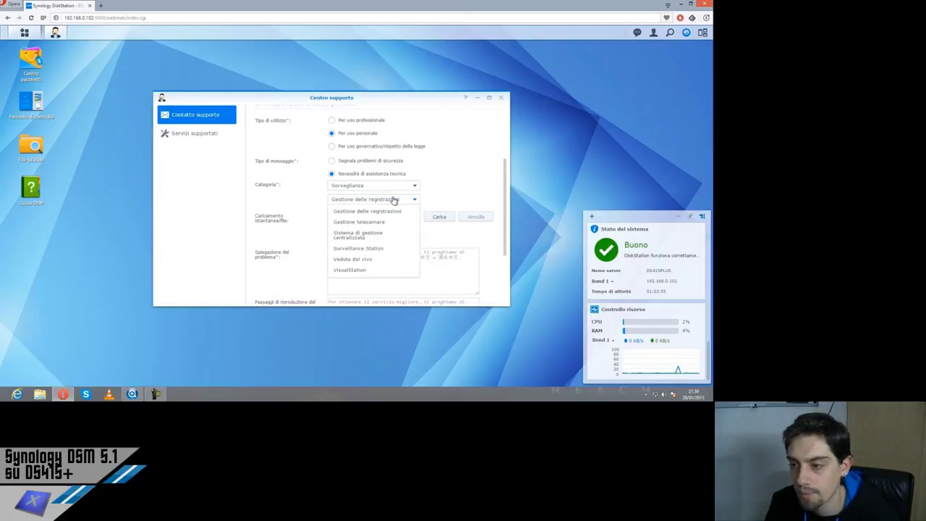
left_click(369, 248)
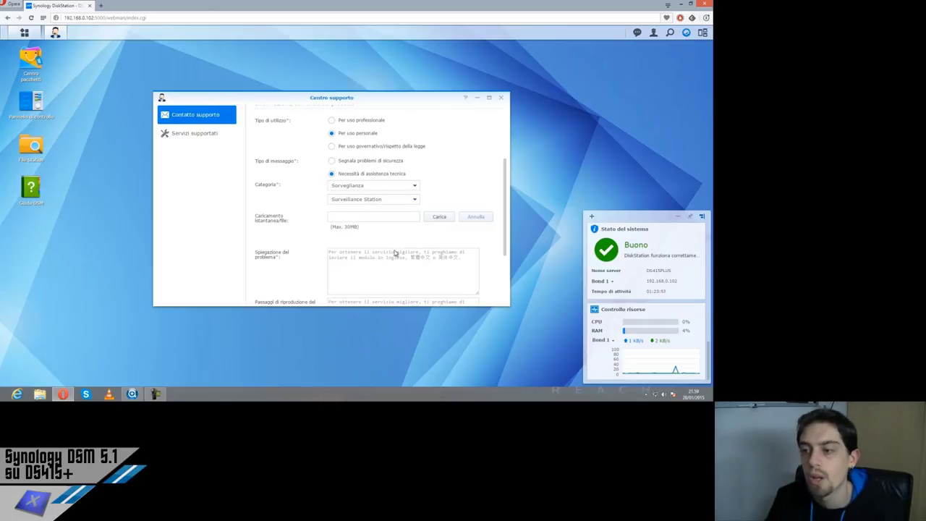
left_click(387, 256)
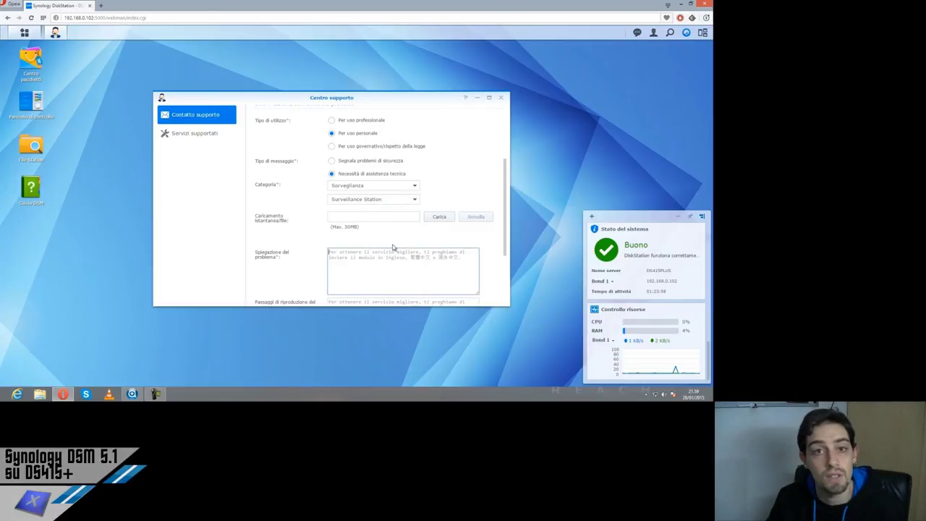
Review the remote access and log generation options under Servizi supportati, and close Centro supporto
scroll(392, 247, "up", 3)
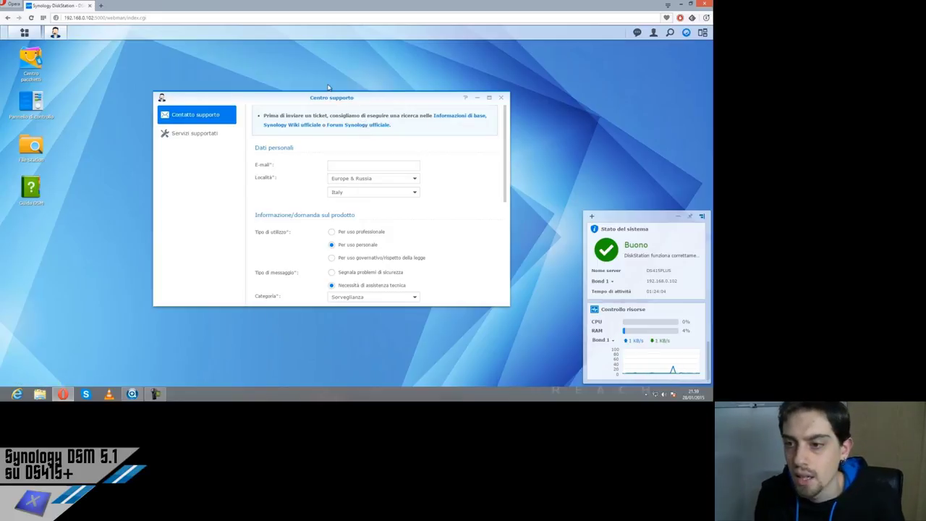
left_click(206, 135)
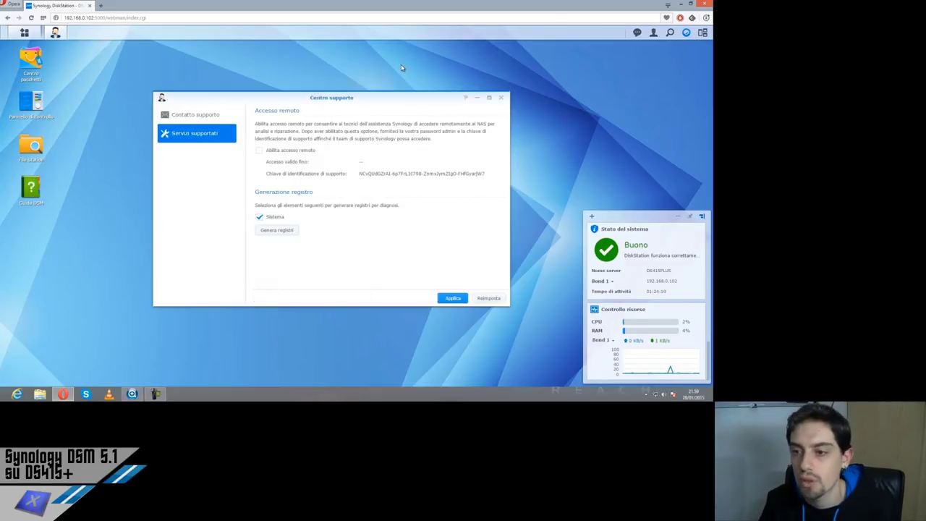
left_click(502, 98)
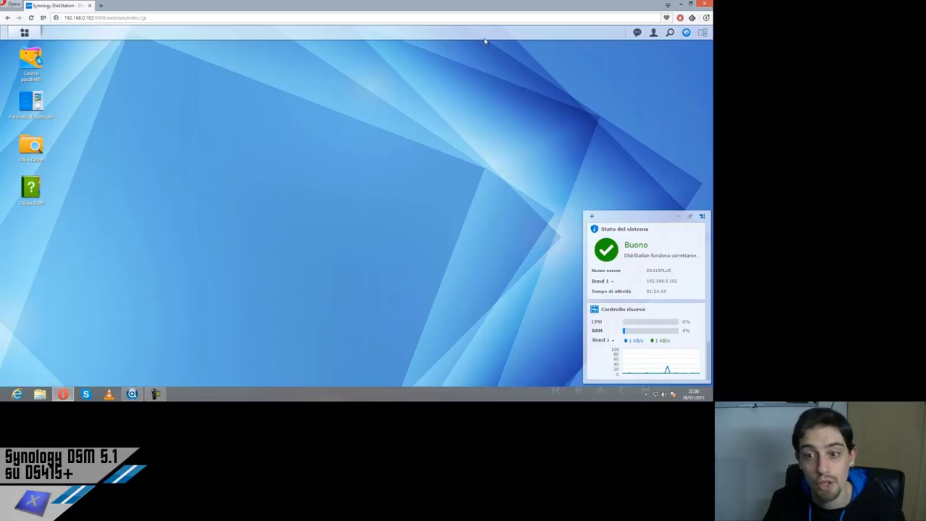
Open Guida DSM, look over its contents and help topics, and close it
left_click(30, 188)
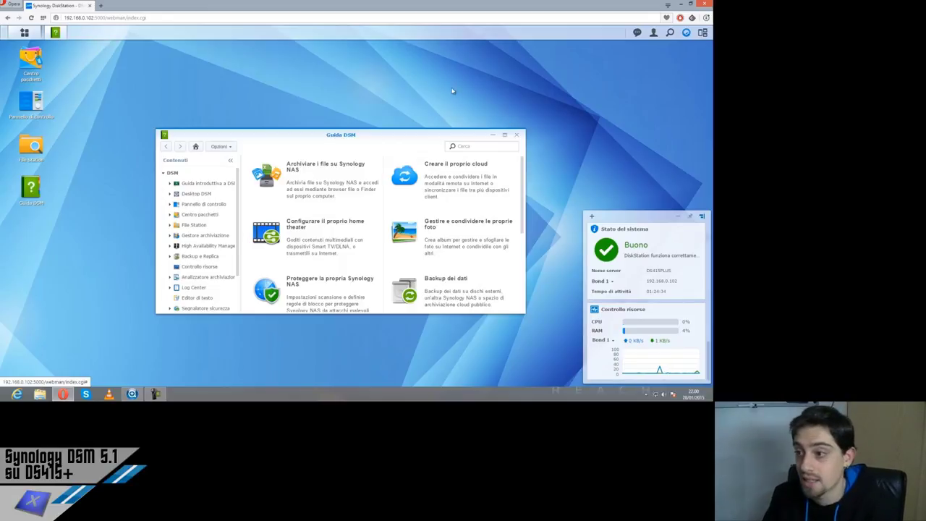
left_click(518, 136)
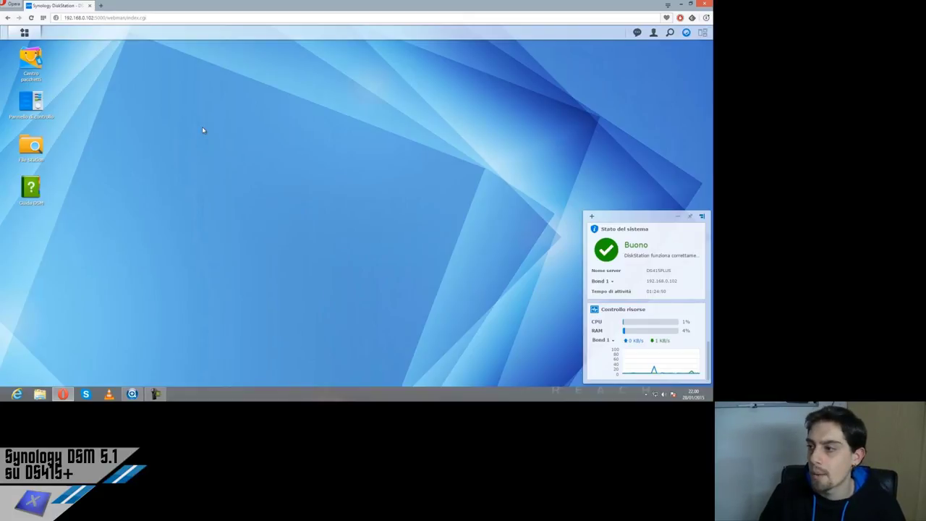
Open the account options of the signed-in user
left_click(654, 34)
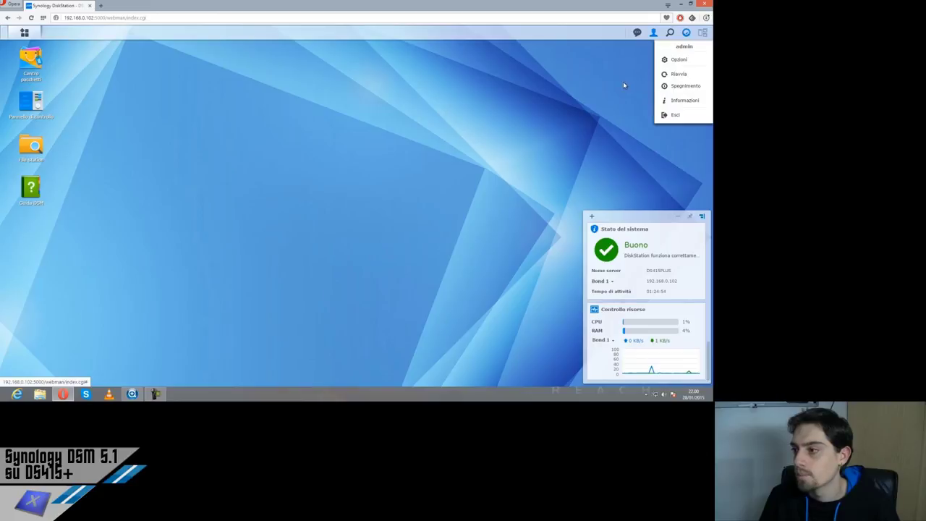